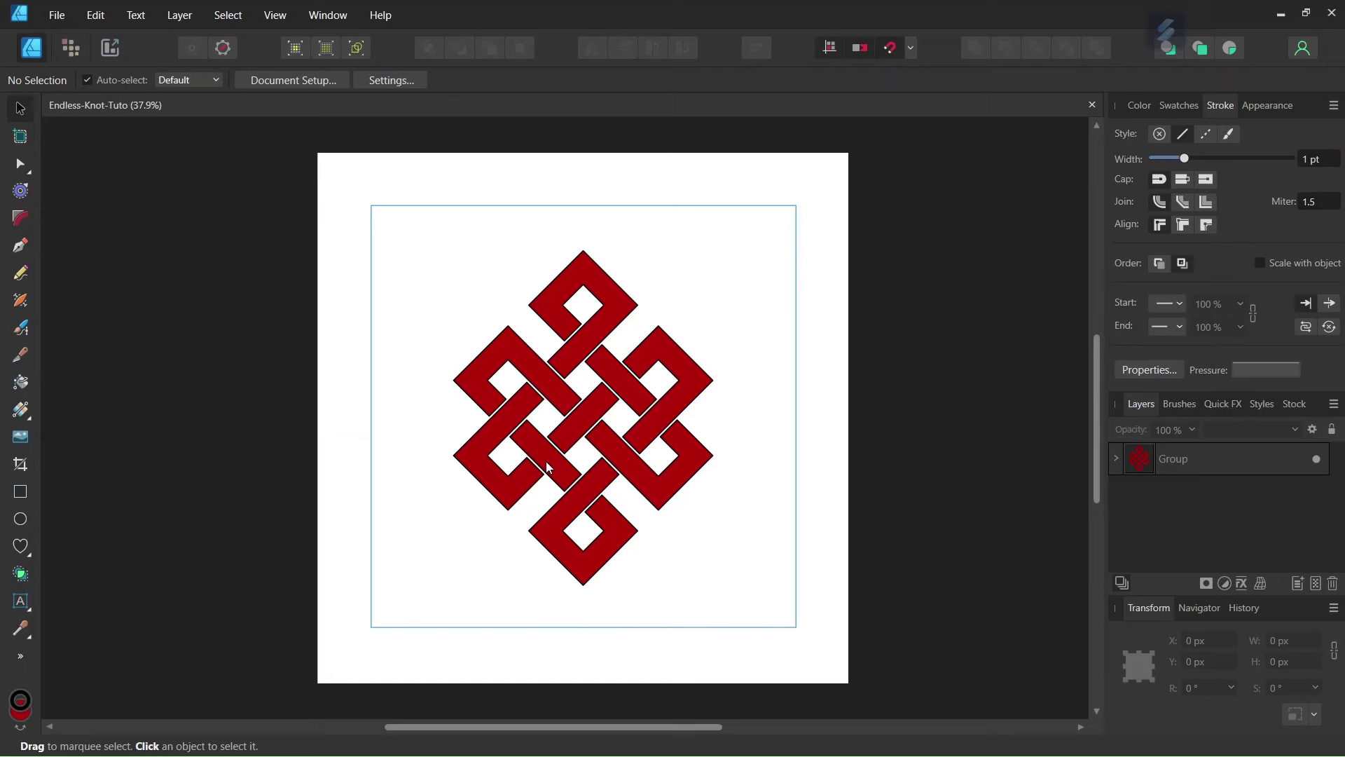
- Create a new document in pixel units with a page size of 2000 × 2000 px
left_click(73, 23)
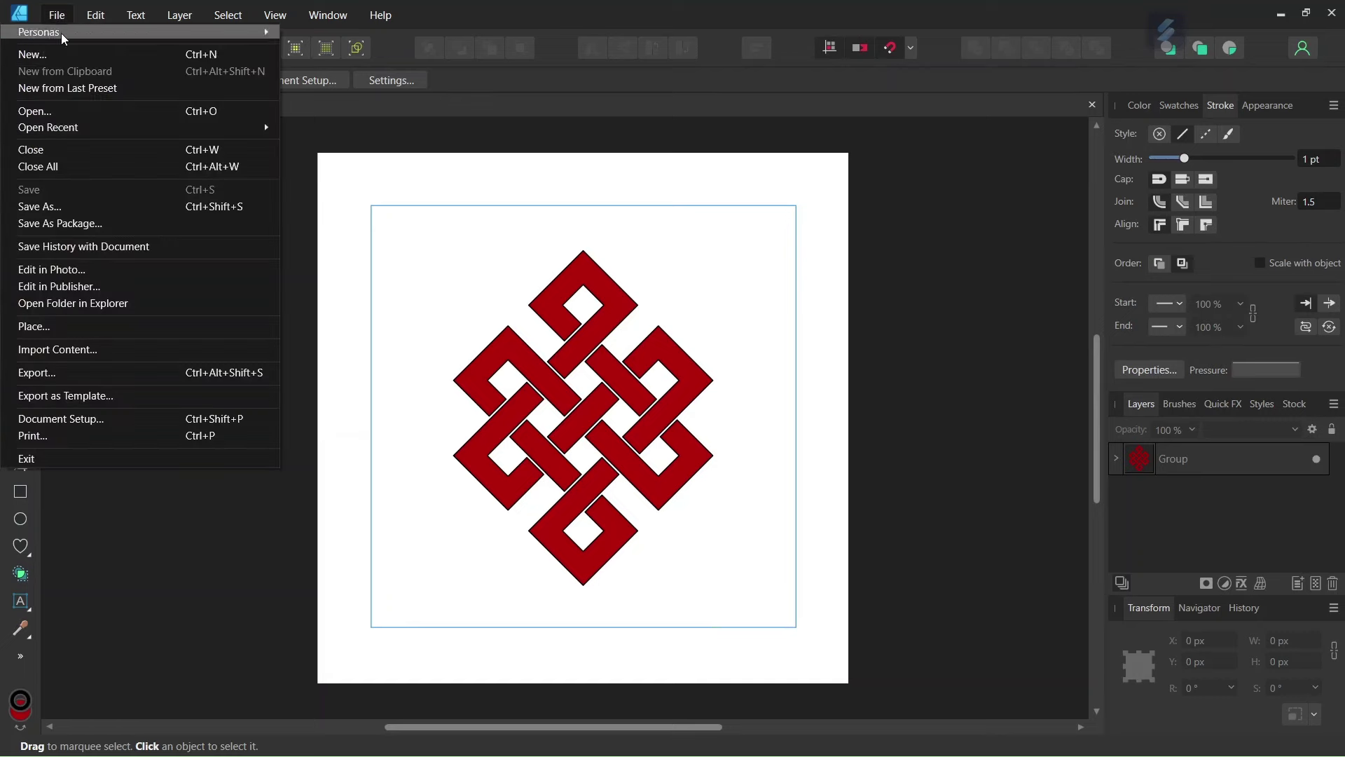
left_click(62, 56)
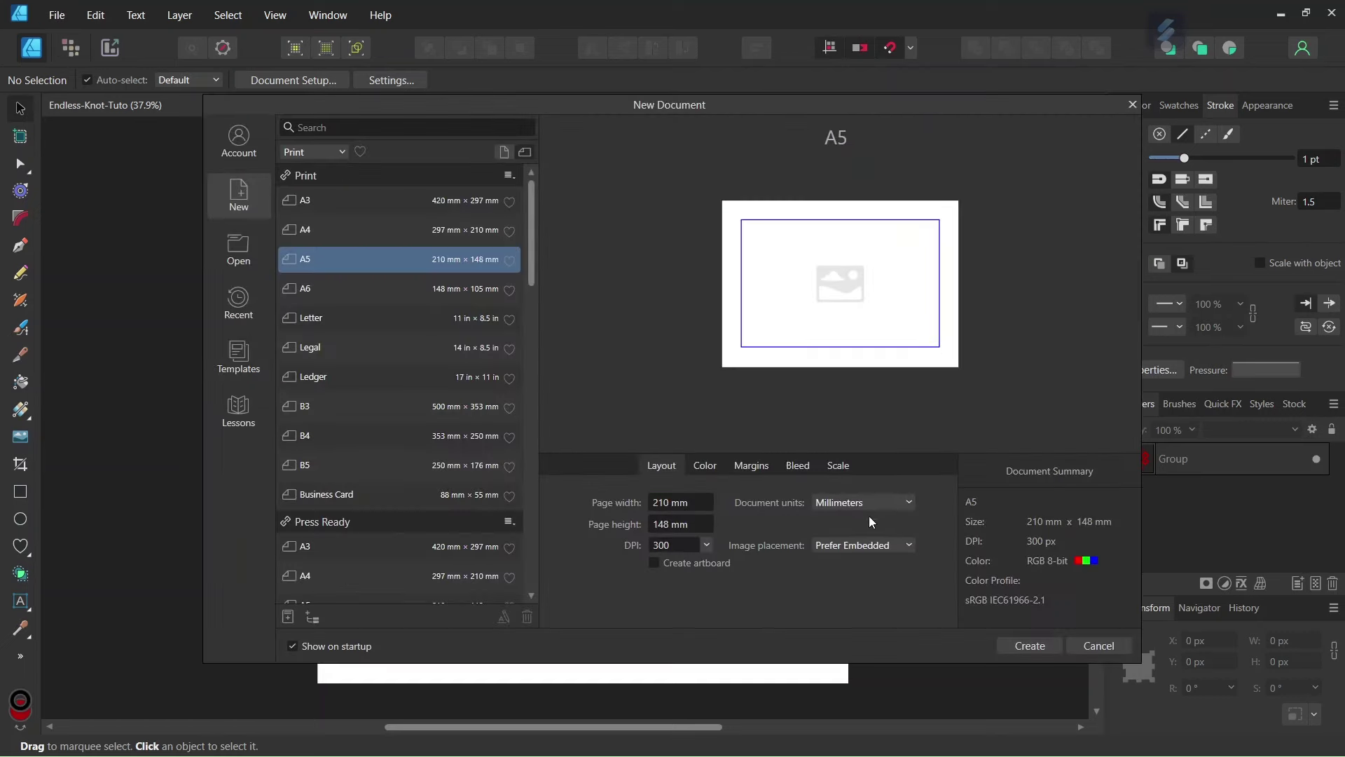
left_click(865, 503)
left_click(859, 522)
left_click(689, 505)
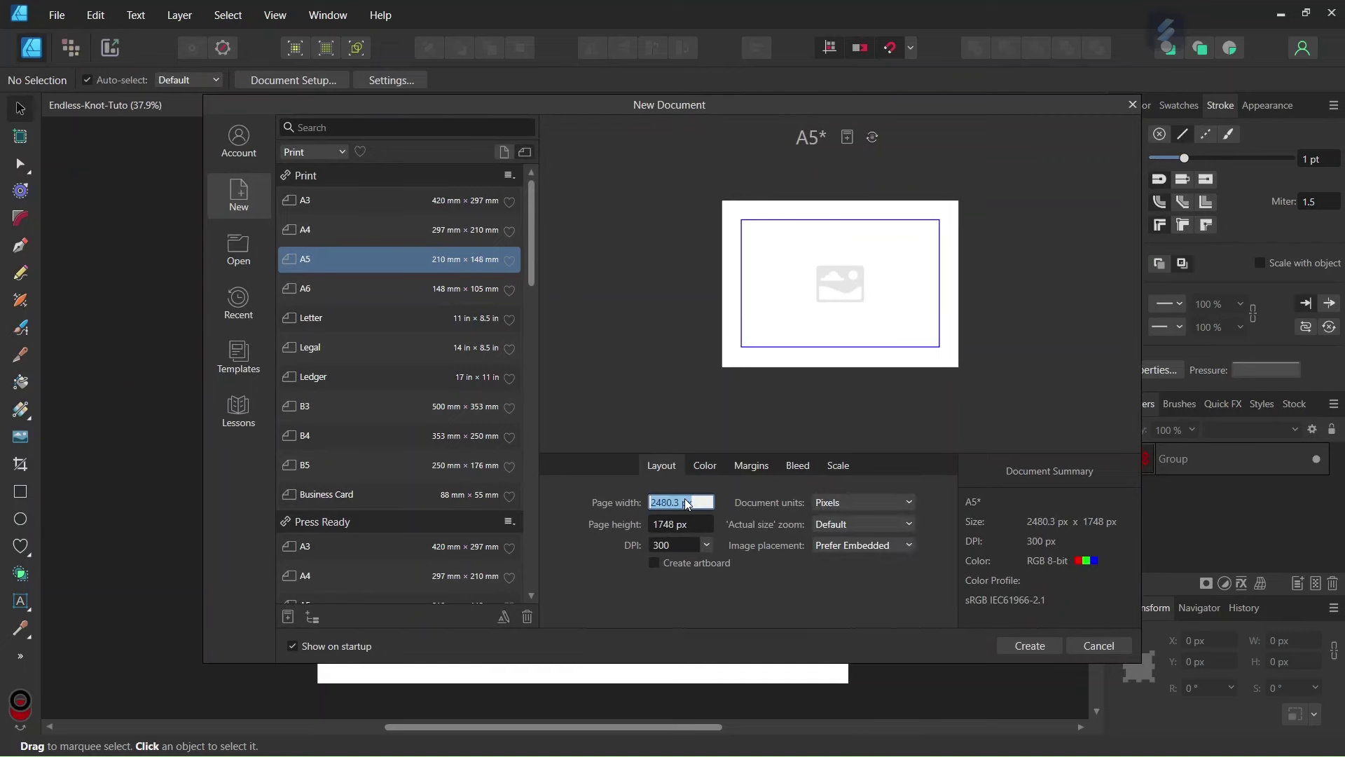
type("2000")
left_click(677, 526)
type("200")
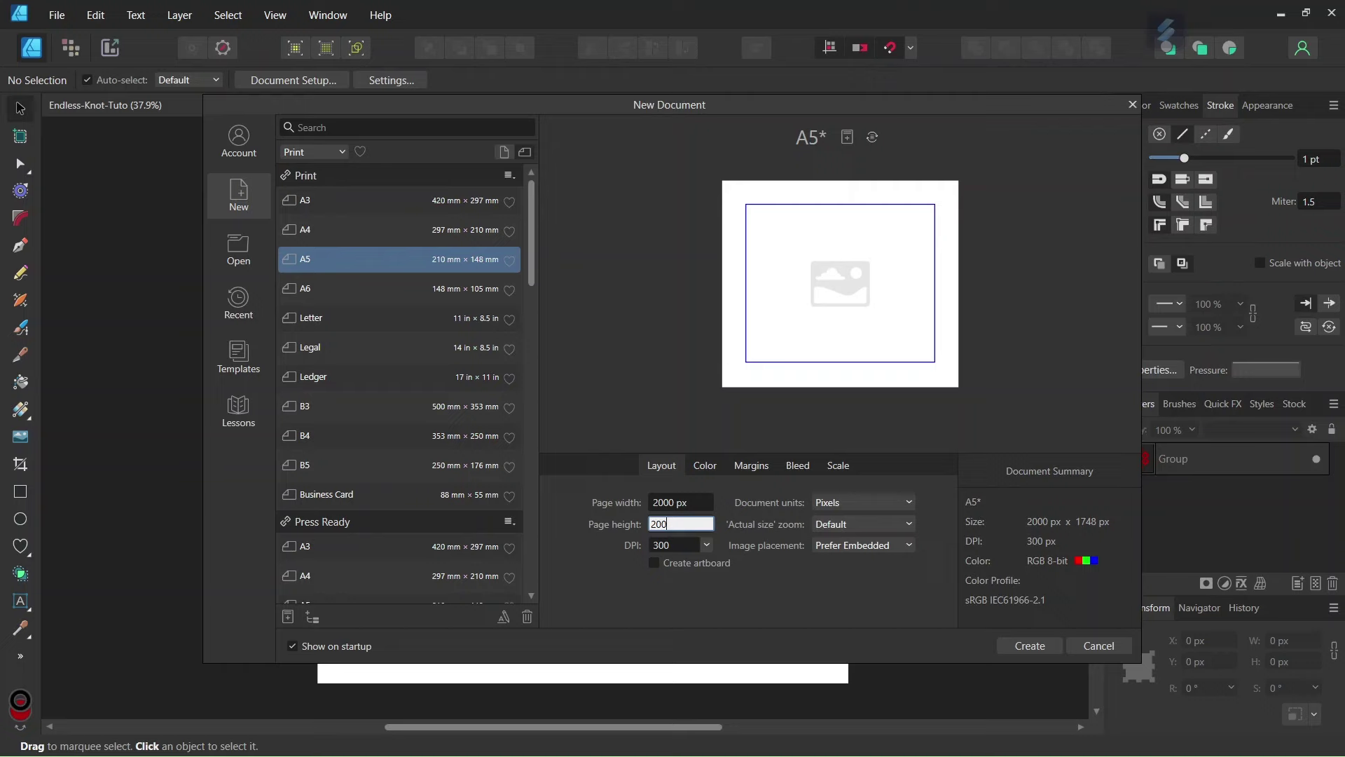
type("0")
left_click(1029, 644)
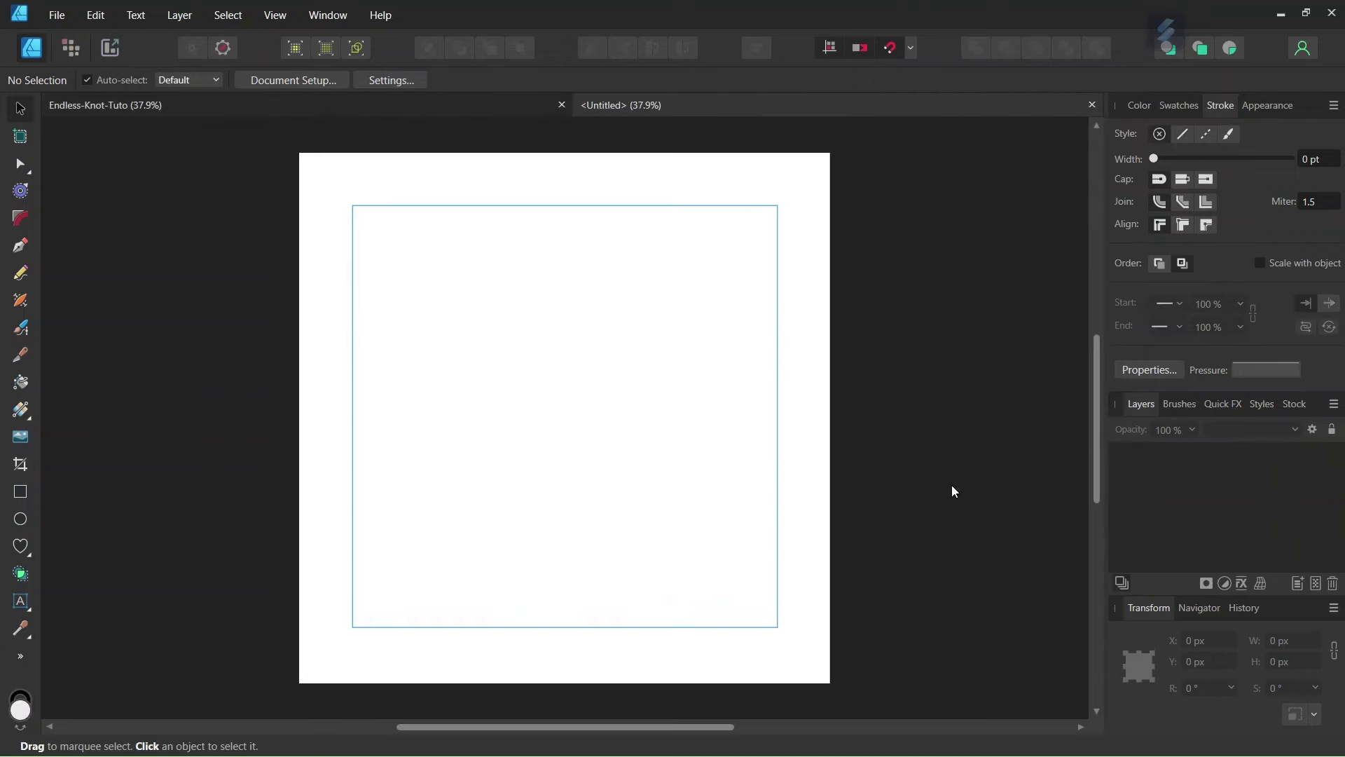
- Show the grid in the new document and switch its mode to Advanced
left_click(911, 49)
left_click(272, 16)
left_click(181, 352)
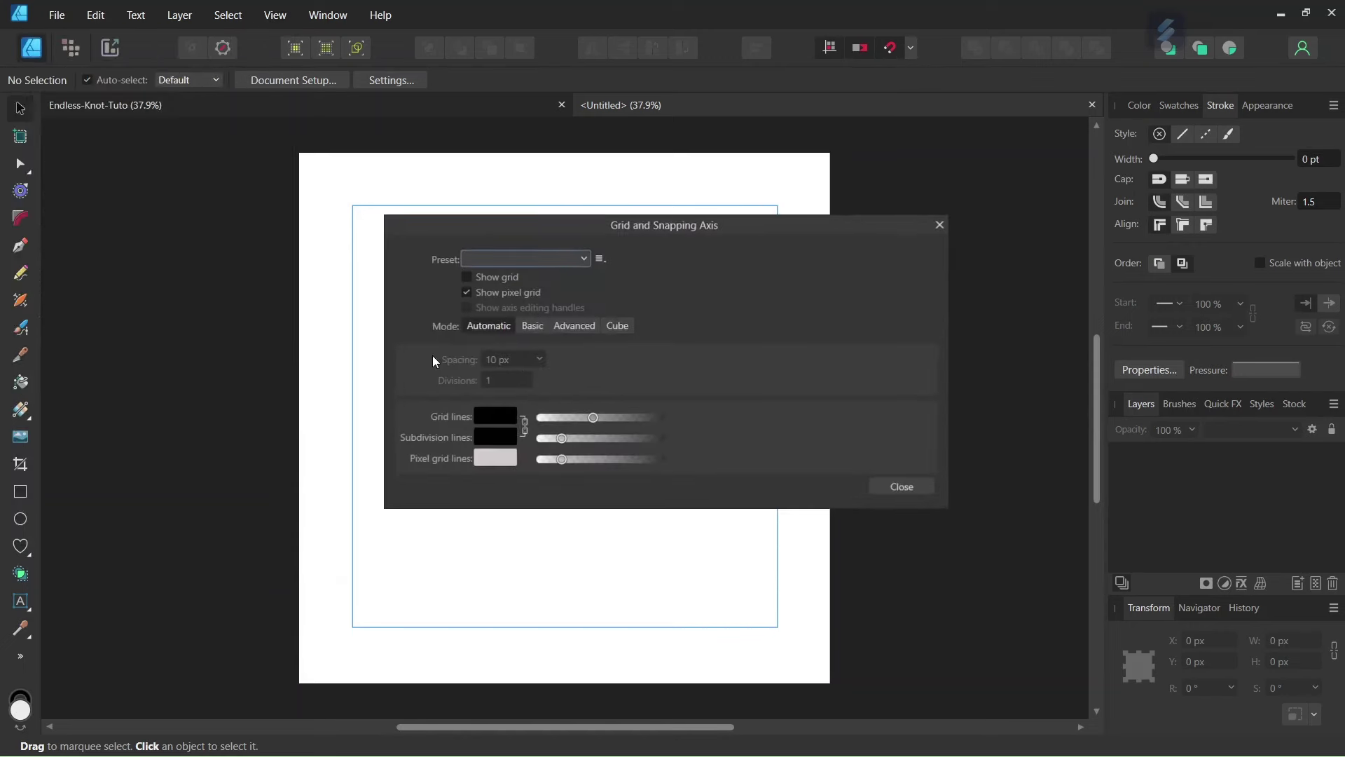
left_click_drag(633, 224, 924, 154)
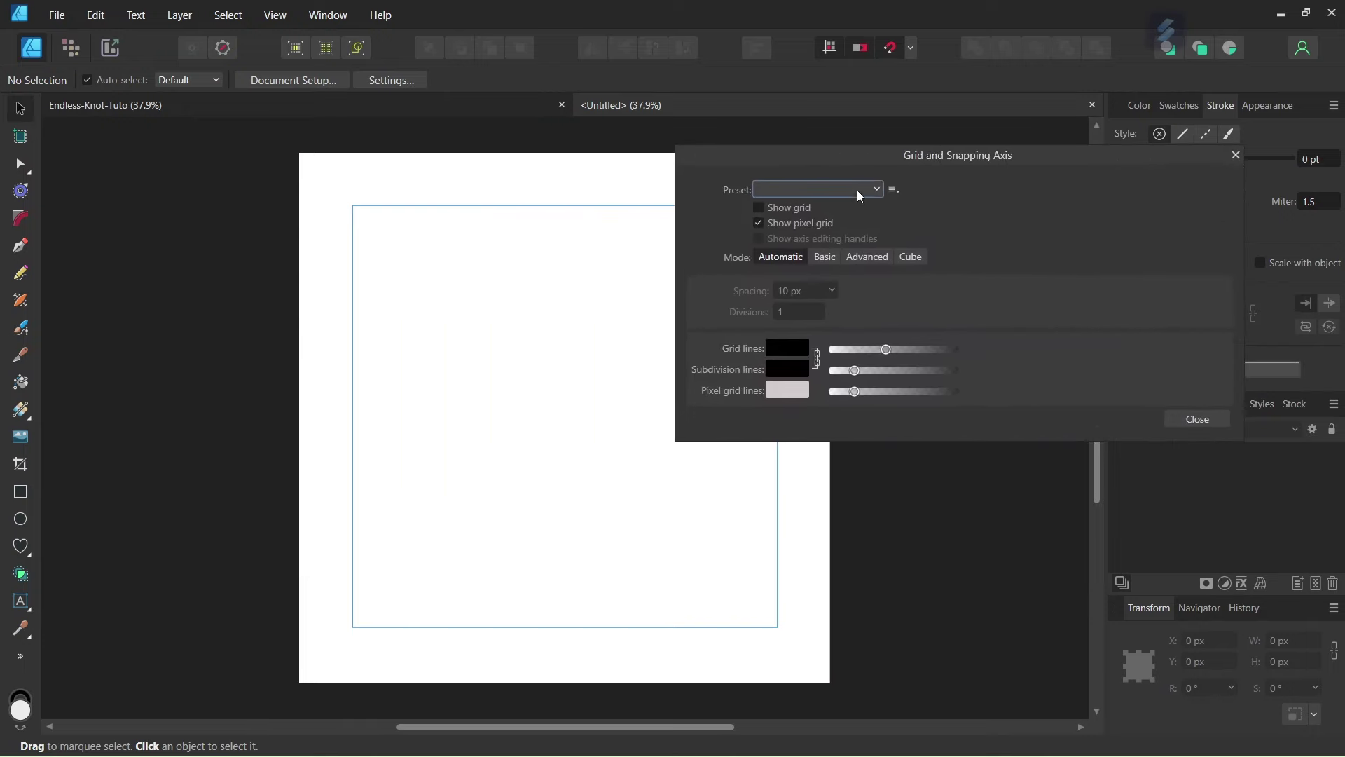
left_click(779, 208)
left_click(867, 258)
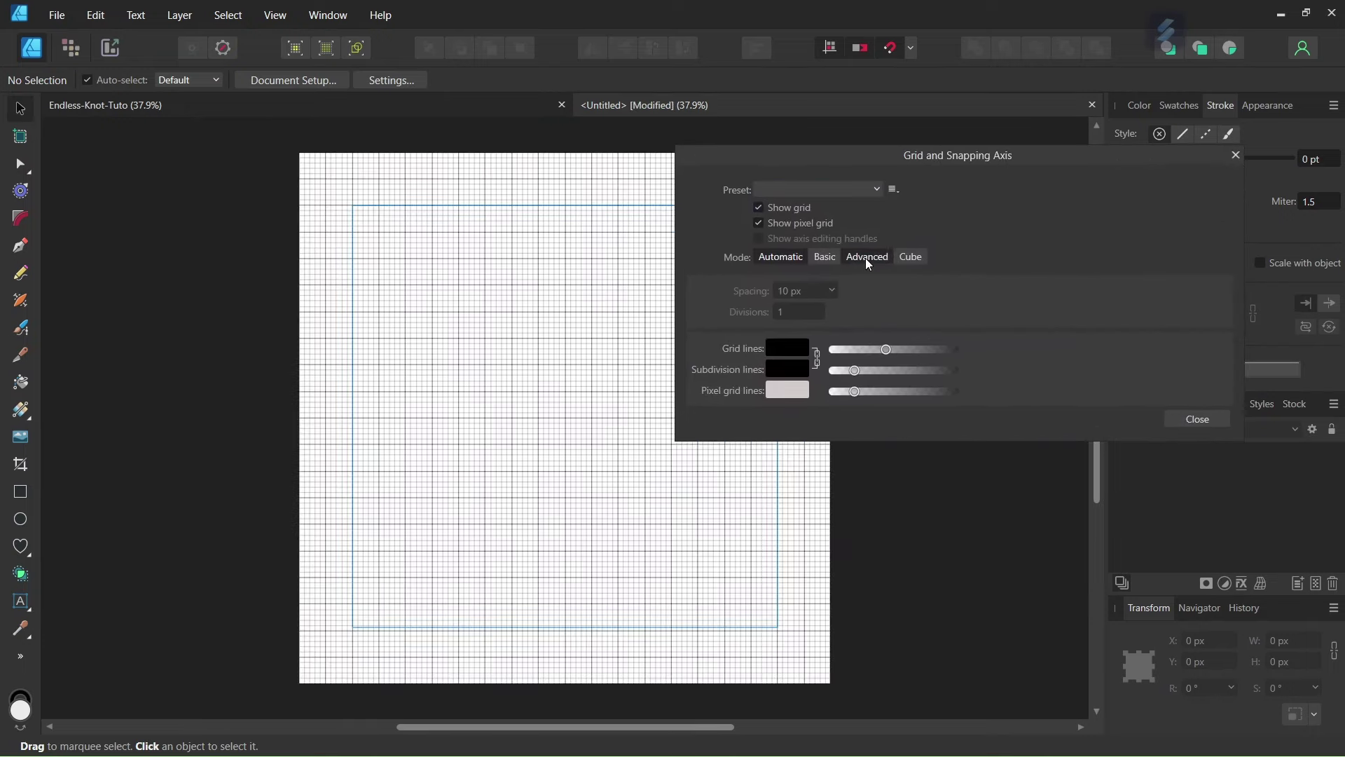
- Change the grid type to Oblique
left_click_drag(893, 153, 916, 133)
scroll(631, 287, "up", 1)
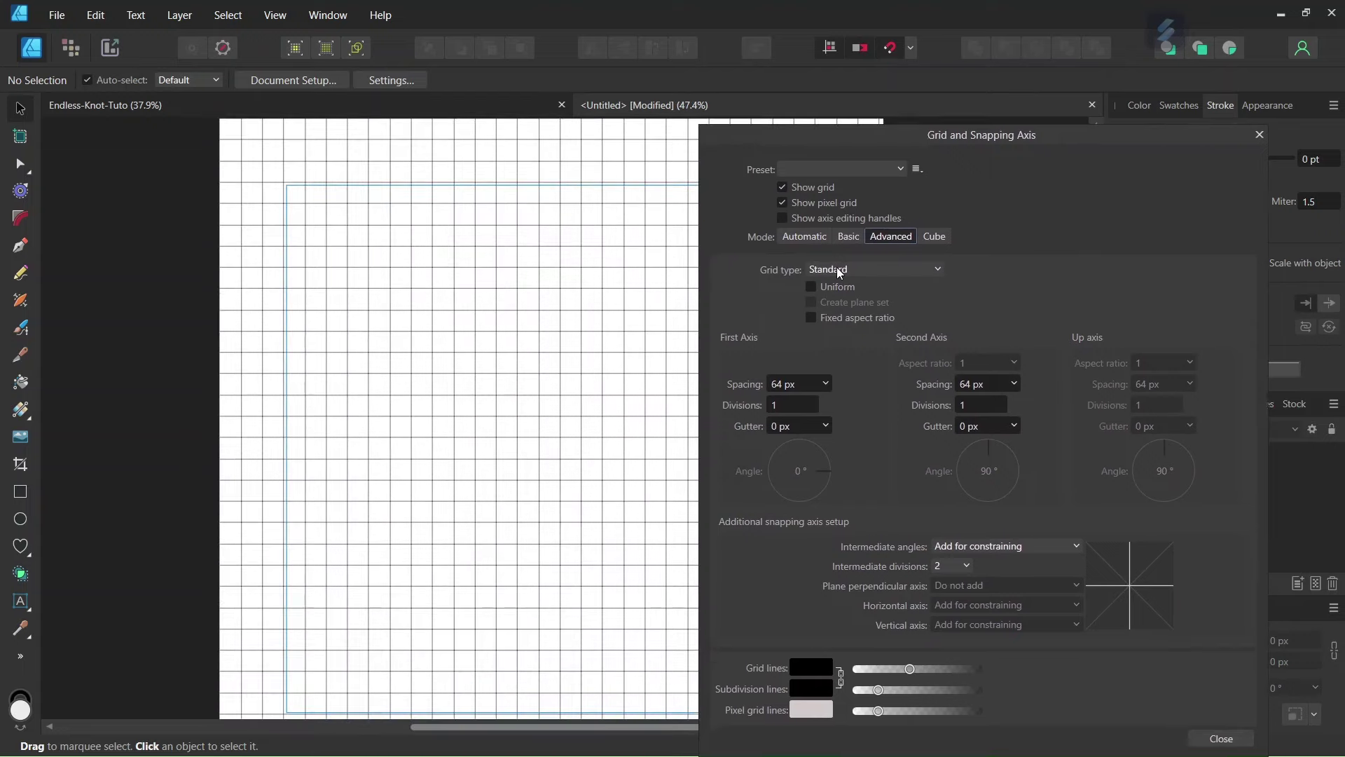
left_click(839, 272)
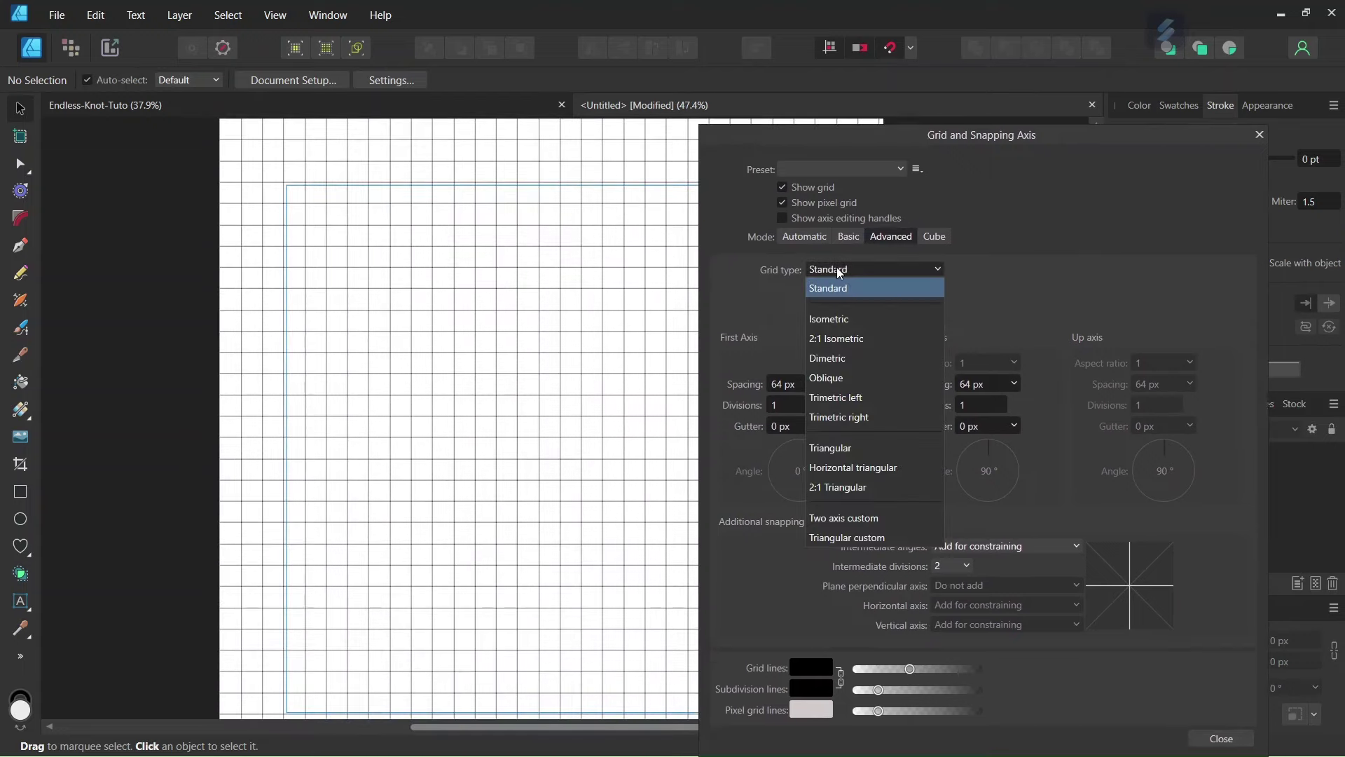
left_click(841, 377)
scroll(596, 294, "up", 1)
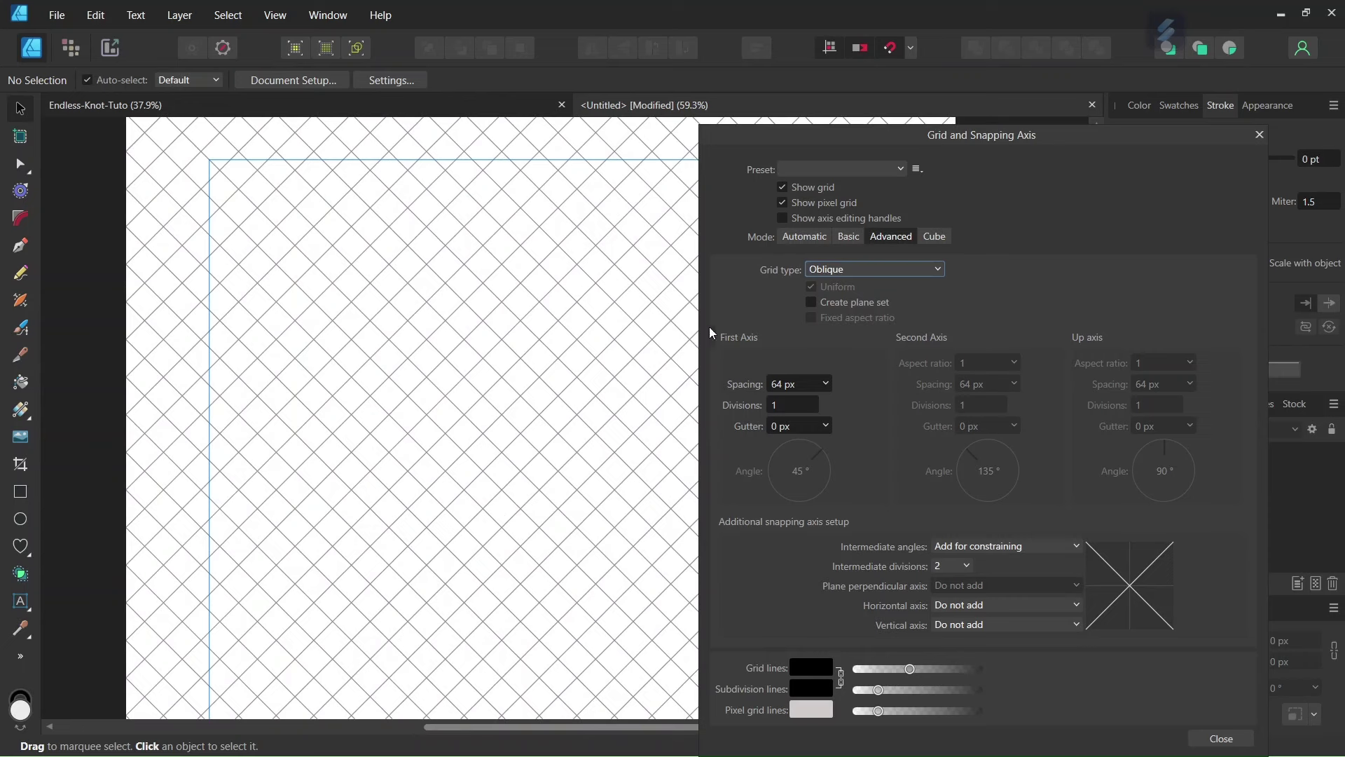
- Set the grid's first-axis spacing to 100 px and close the grid settings
left_click(781, 384)
type("100")
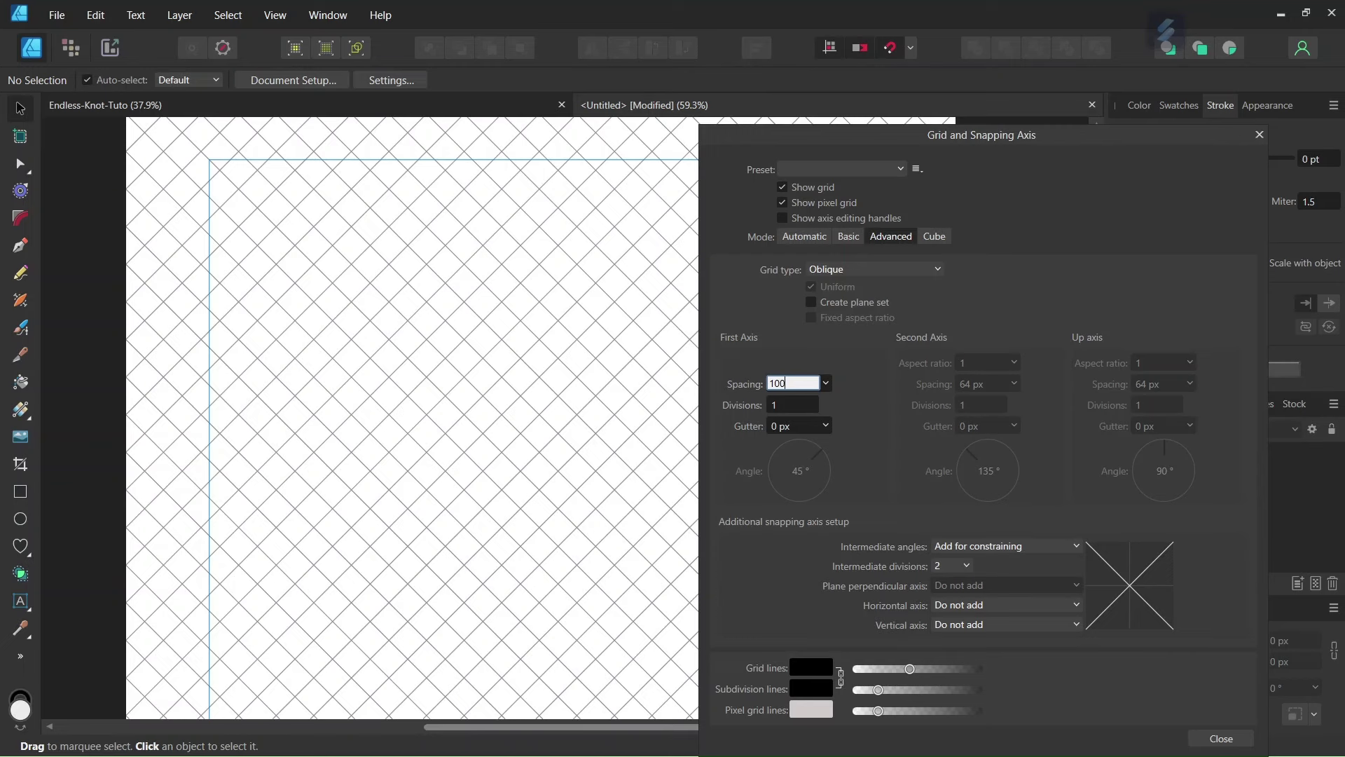
key("Return")
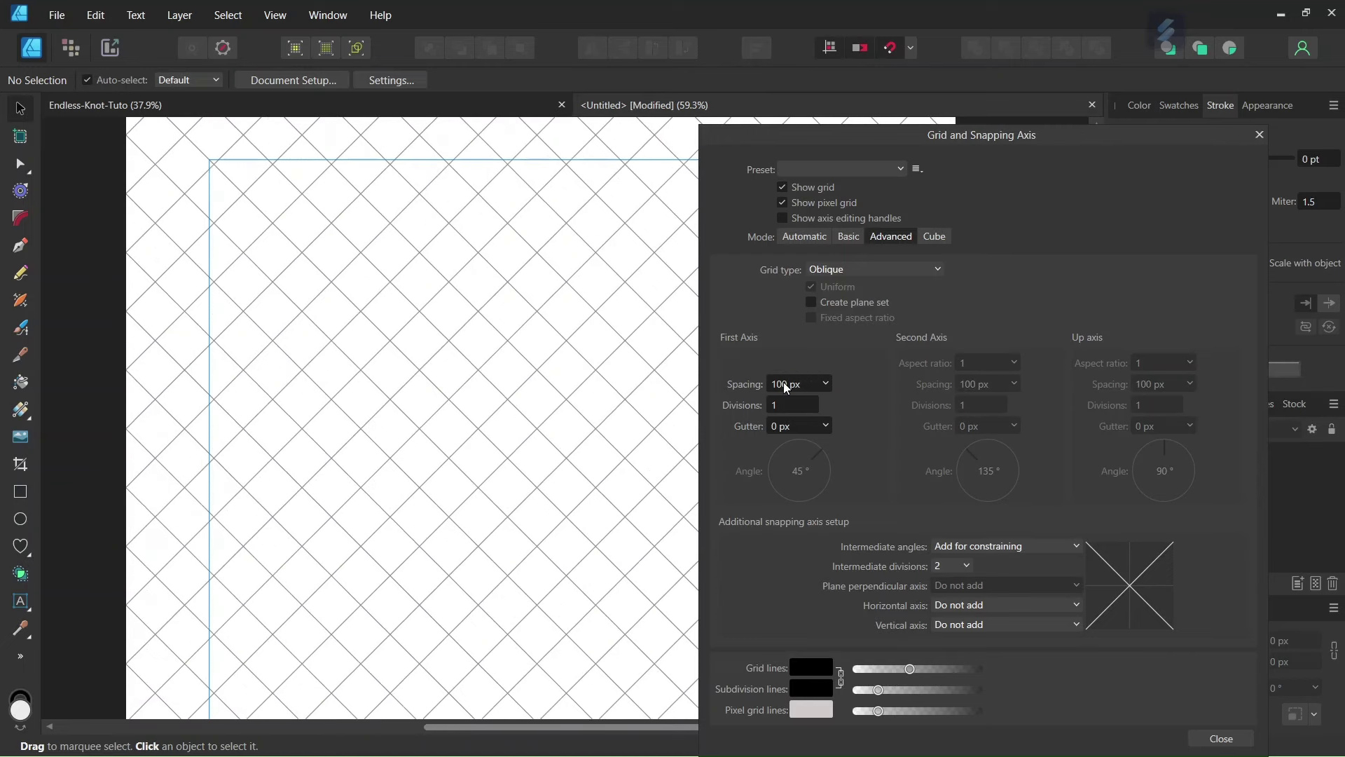
left_click_drag(877, 137, 833, 79)
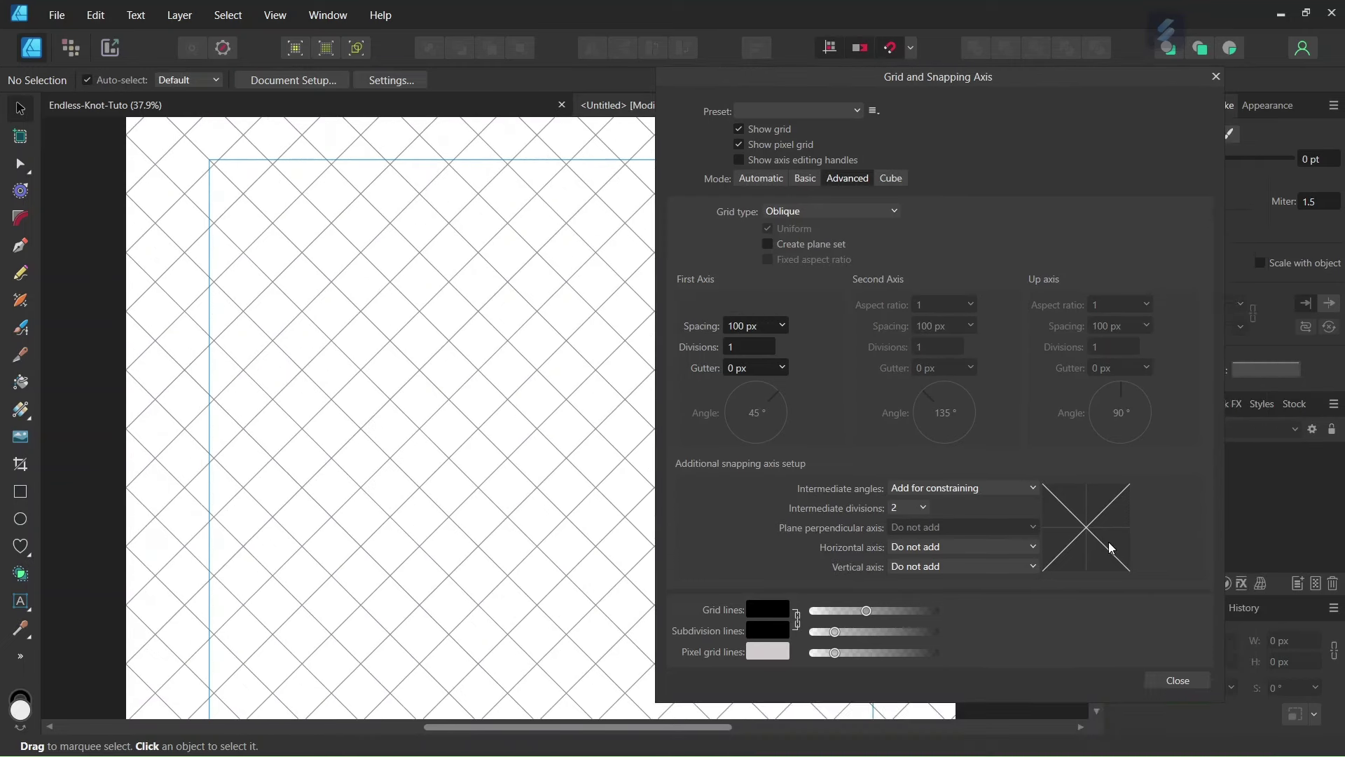
left_click(1171, 688)
scroll(750, 504, "down", 1)
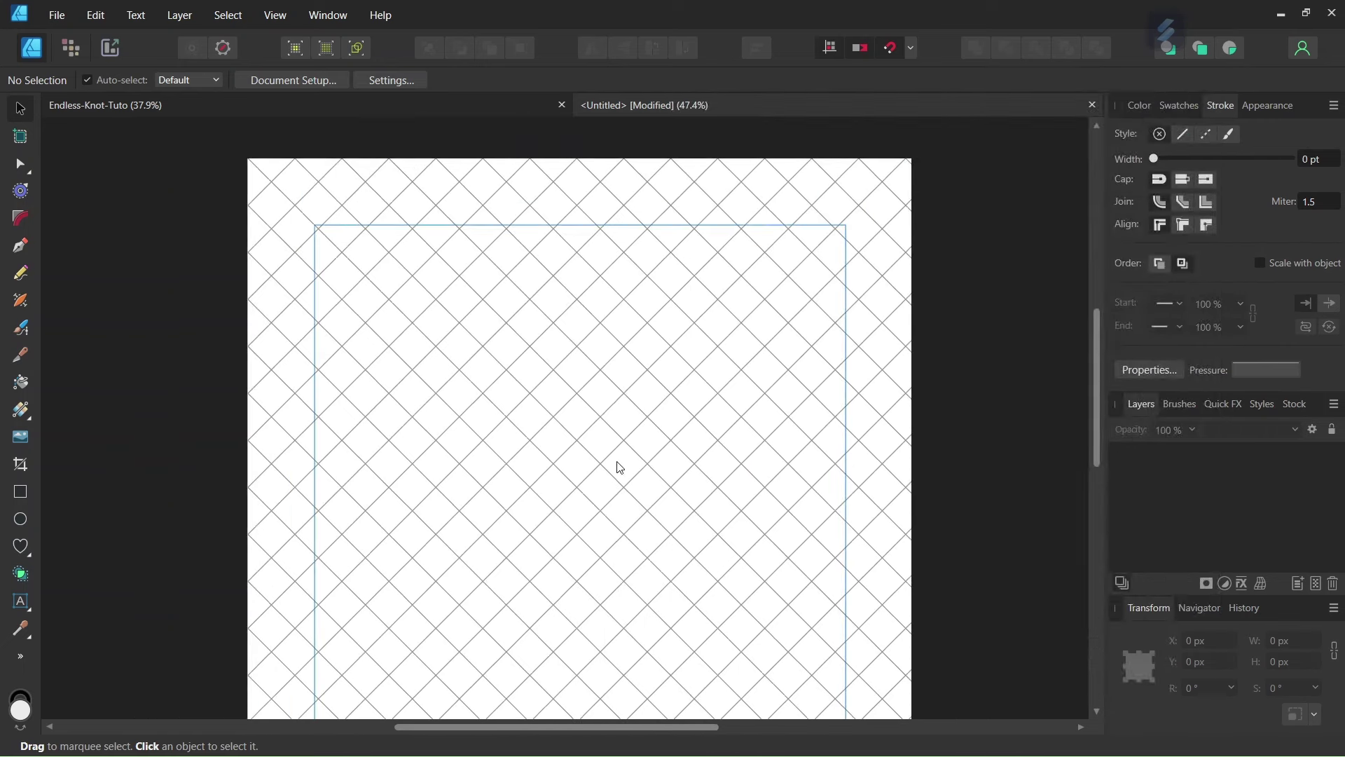
- Choose the Pen tool and set both its fill and stroke colours to none
left_click(19, 245)
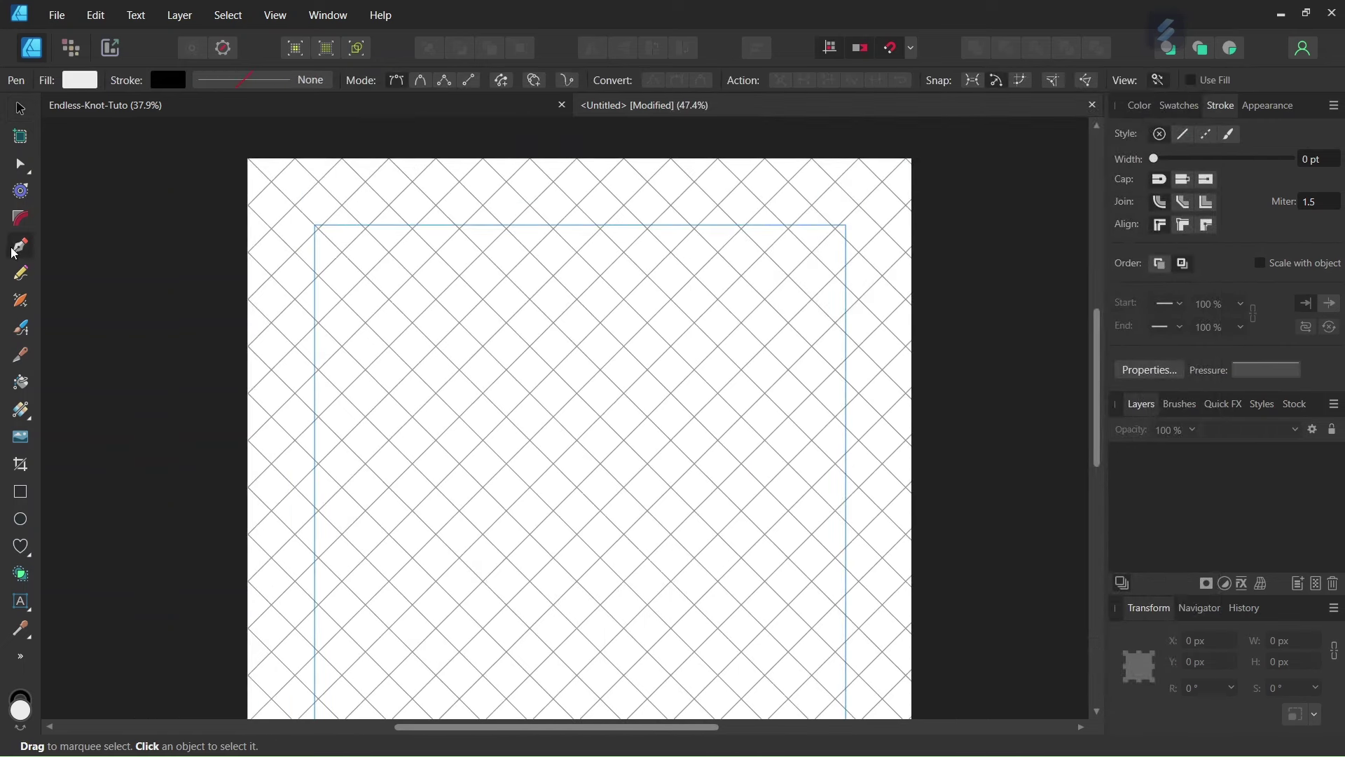
left_click(89, 80)
left_click(276, 113)
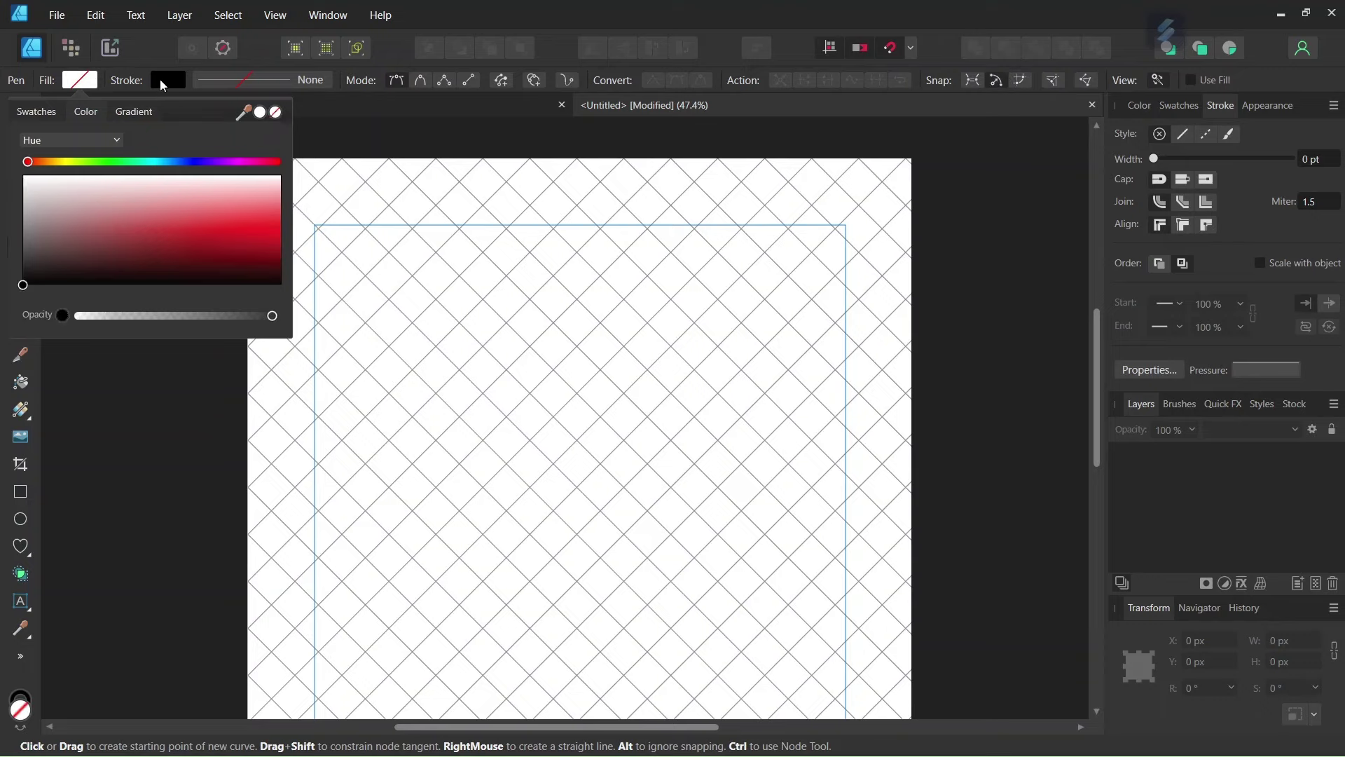
left_click(162, 82)
left_click(276, 112)
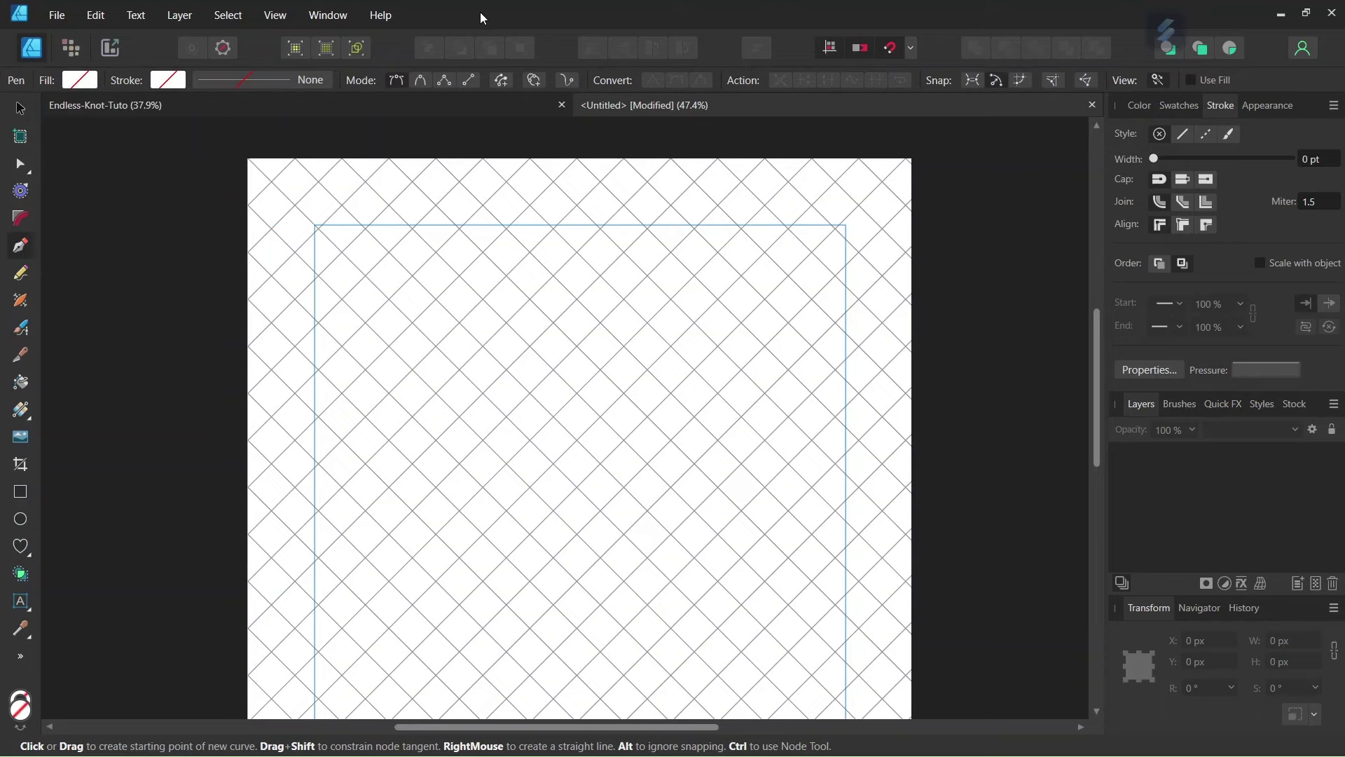
- Draw a closed one-cell diamond about 141 px wide near the page's upper centre and fill it with red #C81818
scroll(585, 284, "up", 1)
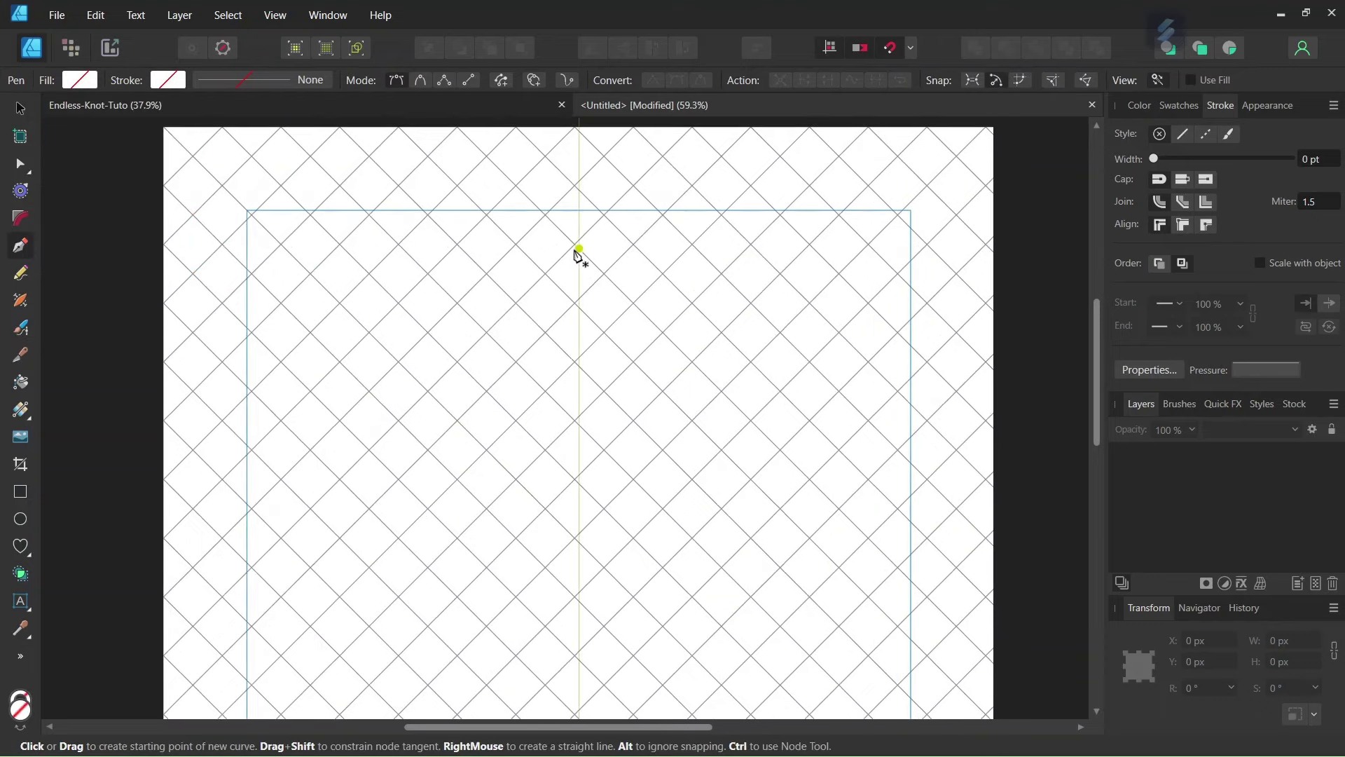
left_click(576, 245)
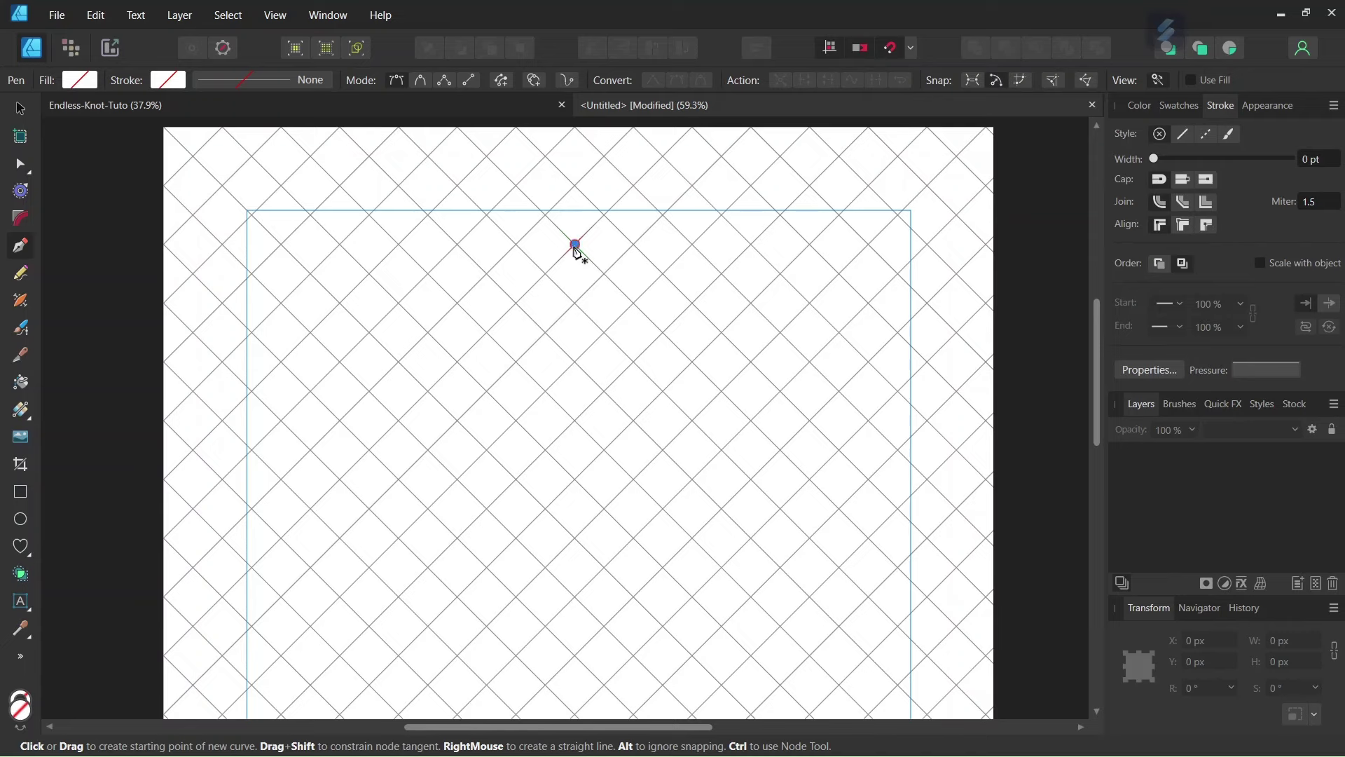
left_click(546, 274)
left_click(576, 304)
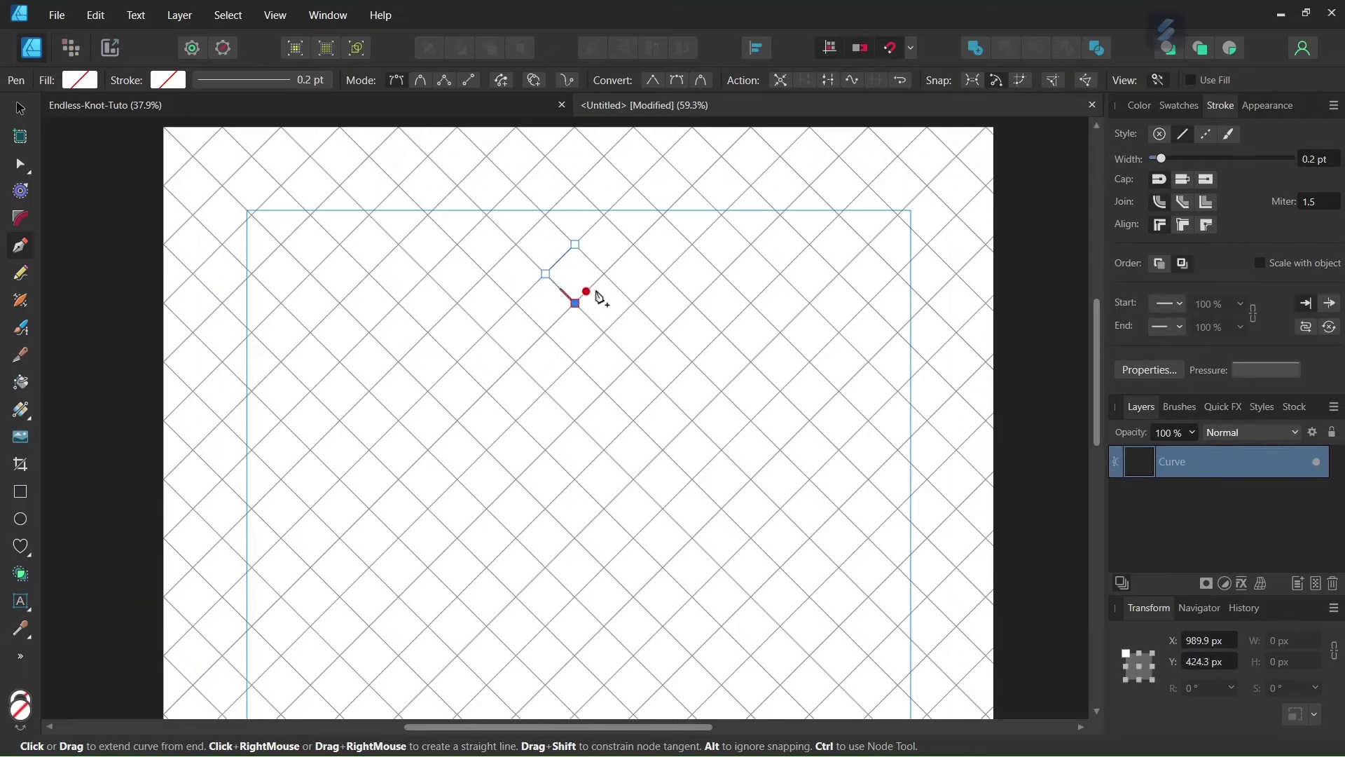
left_click(606, 274)
left_click(576, 245)
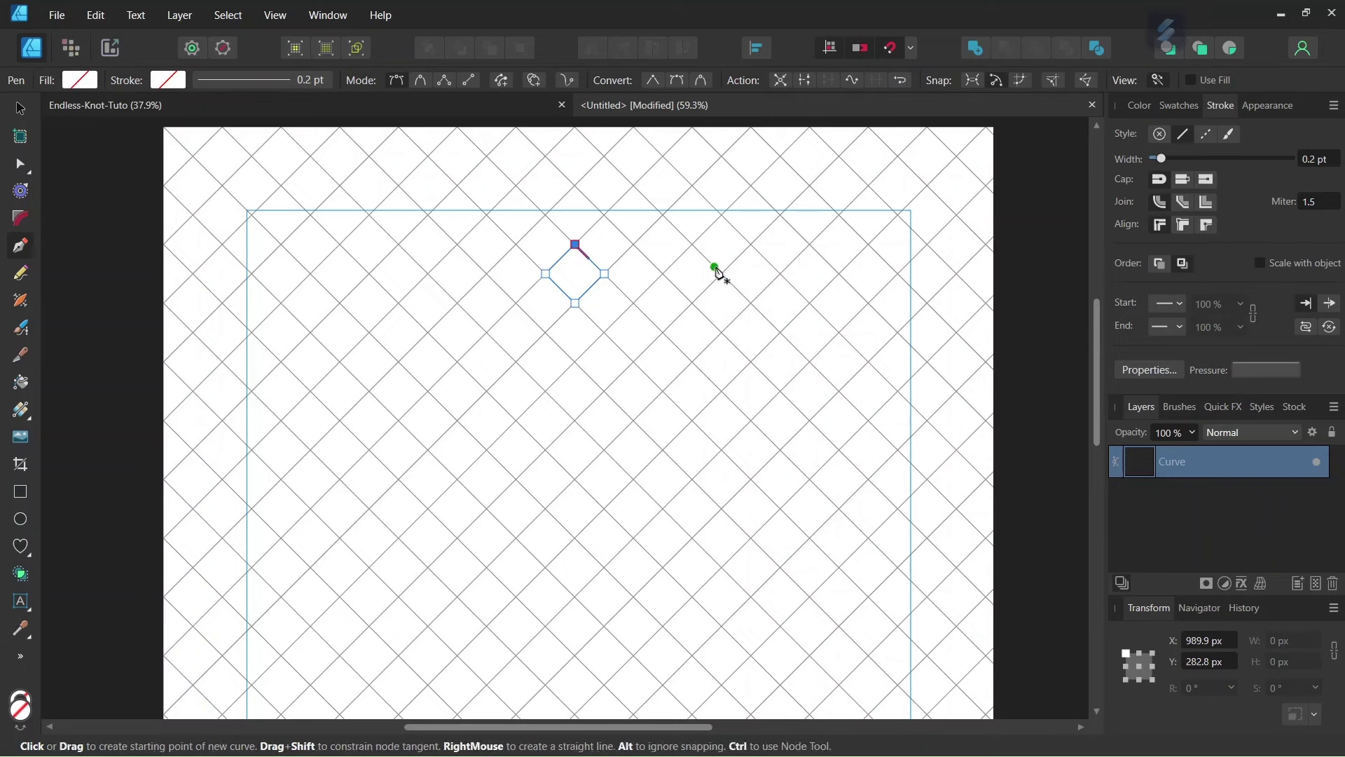
left_click(1143, 107)
left_click_drag(1252, 216, 1254, 209)
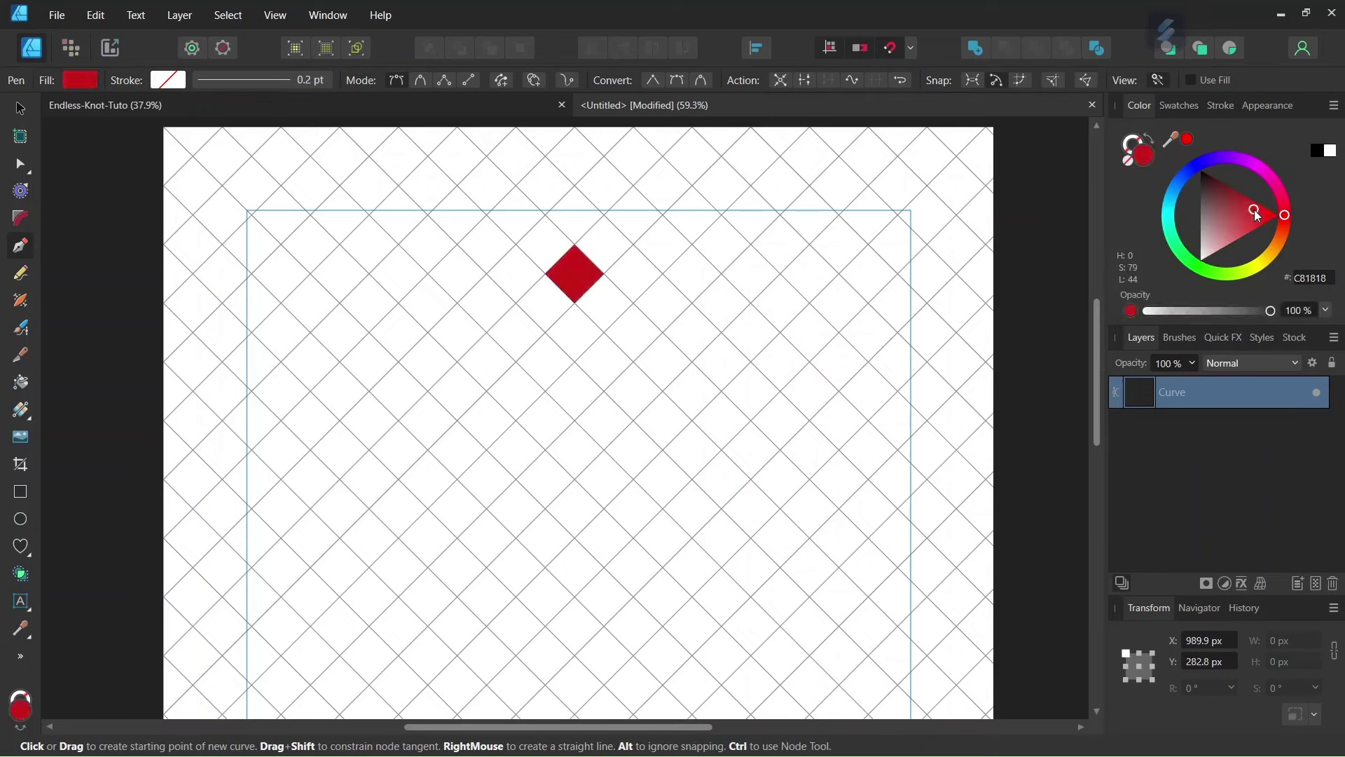
- Duplicate the red diamond twice into the adjoining cells diagonally down-left, forming a bar three cells long
left_click(20, 109)
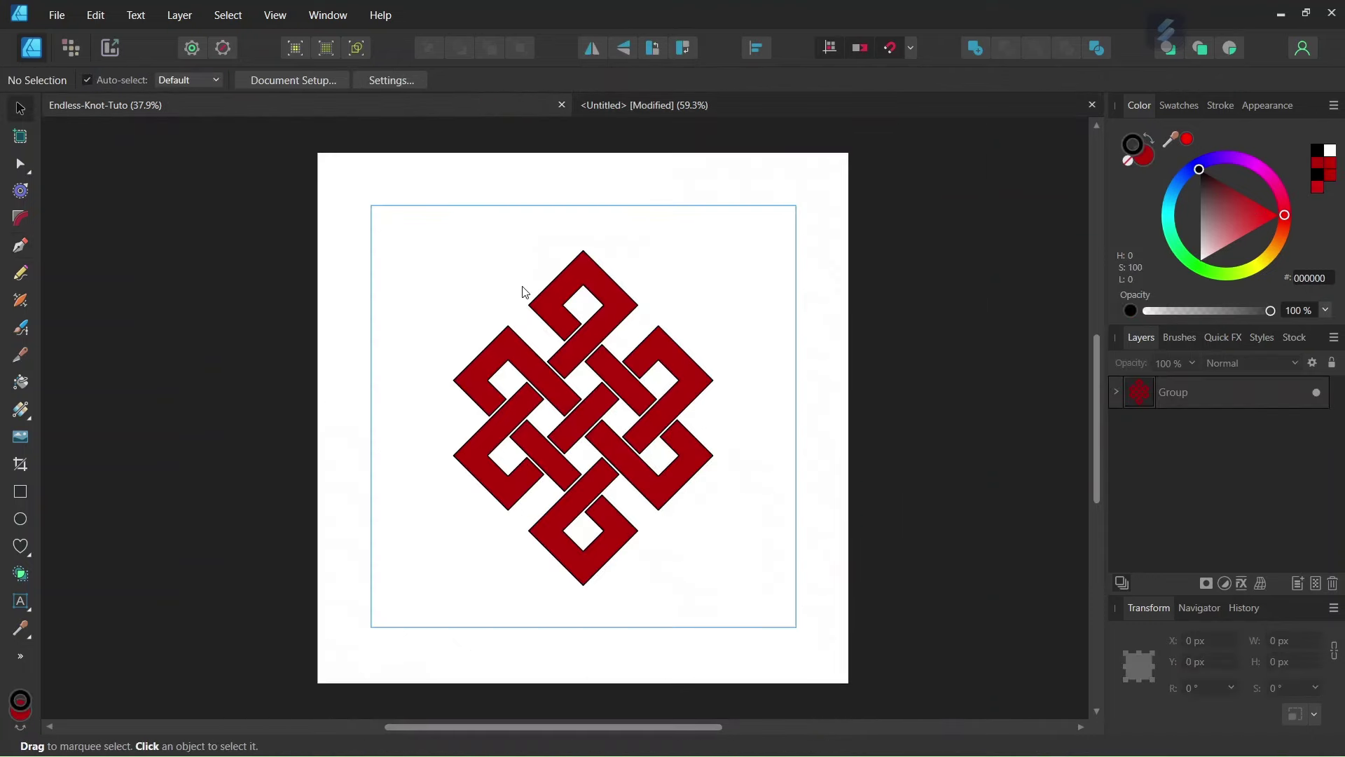
scroll(568, 266, "up", 1)
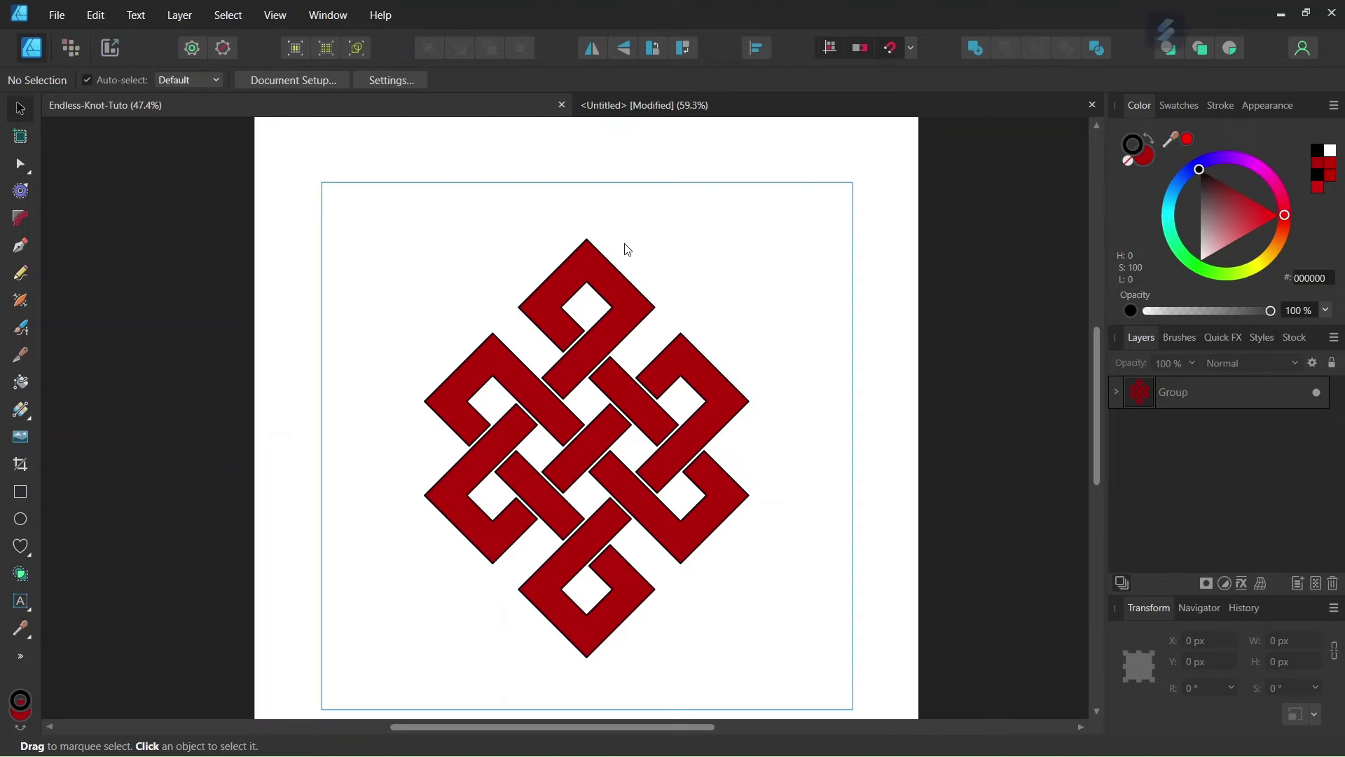
left_click(629, 104)
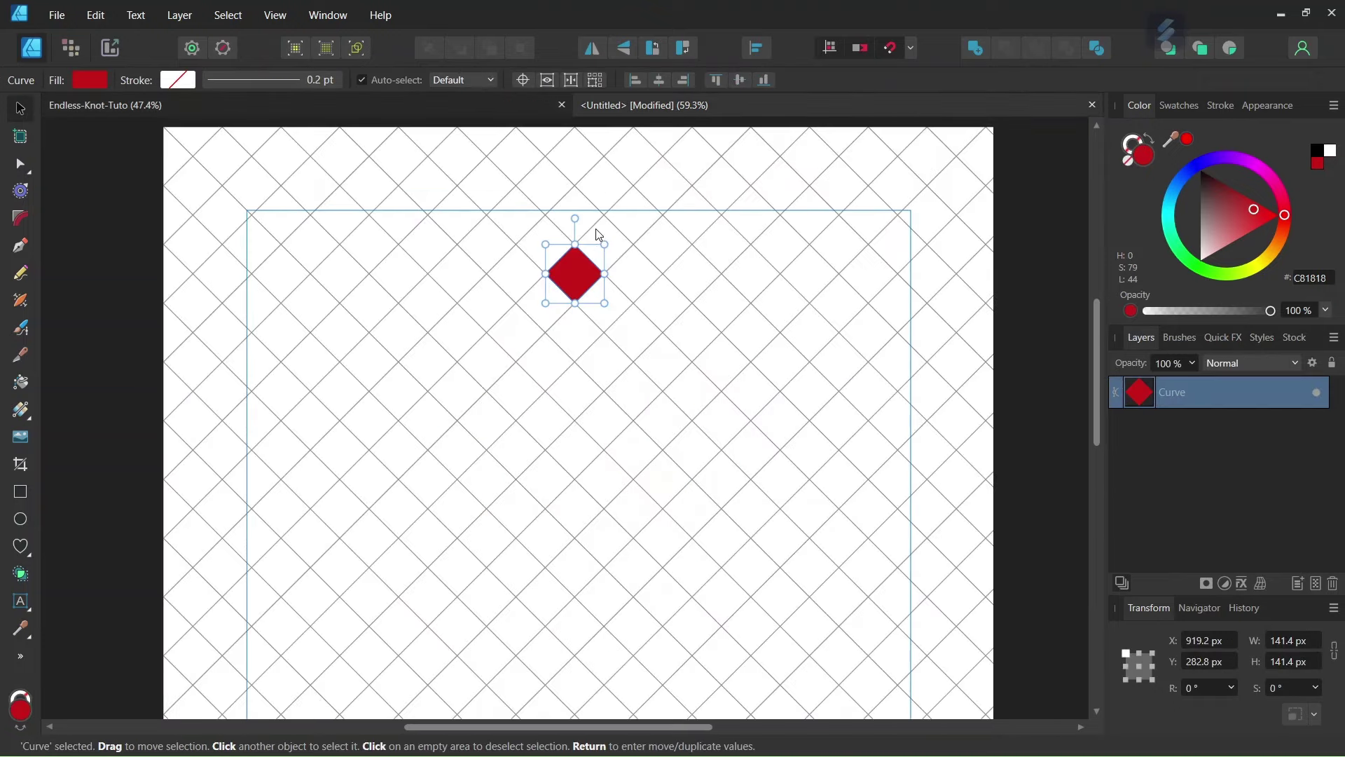
key("ctrl+j")
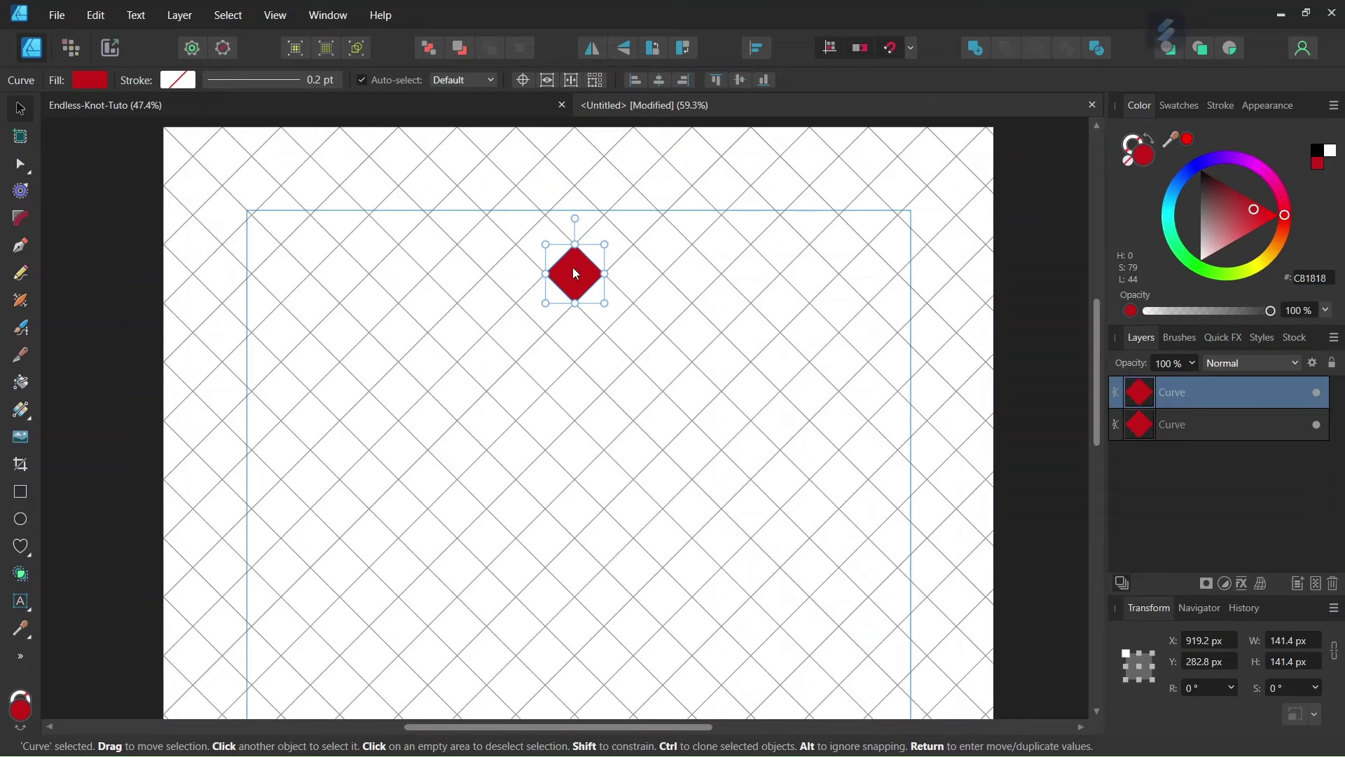
left_click_drag(573, 267, 540, 293)
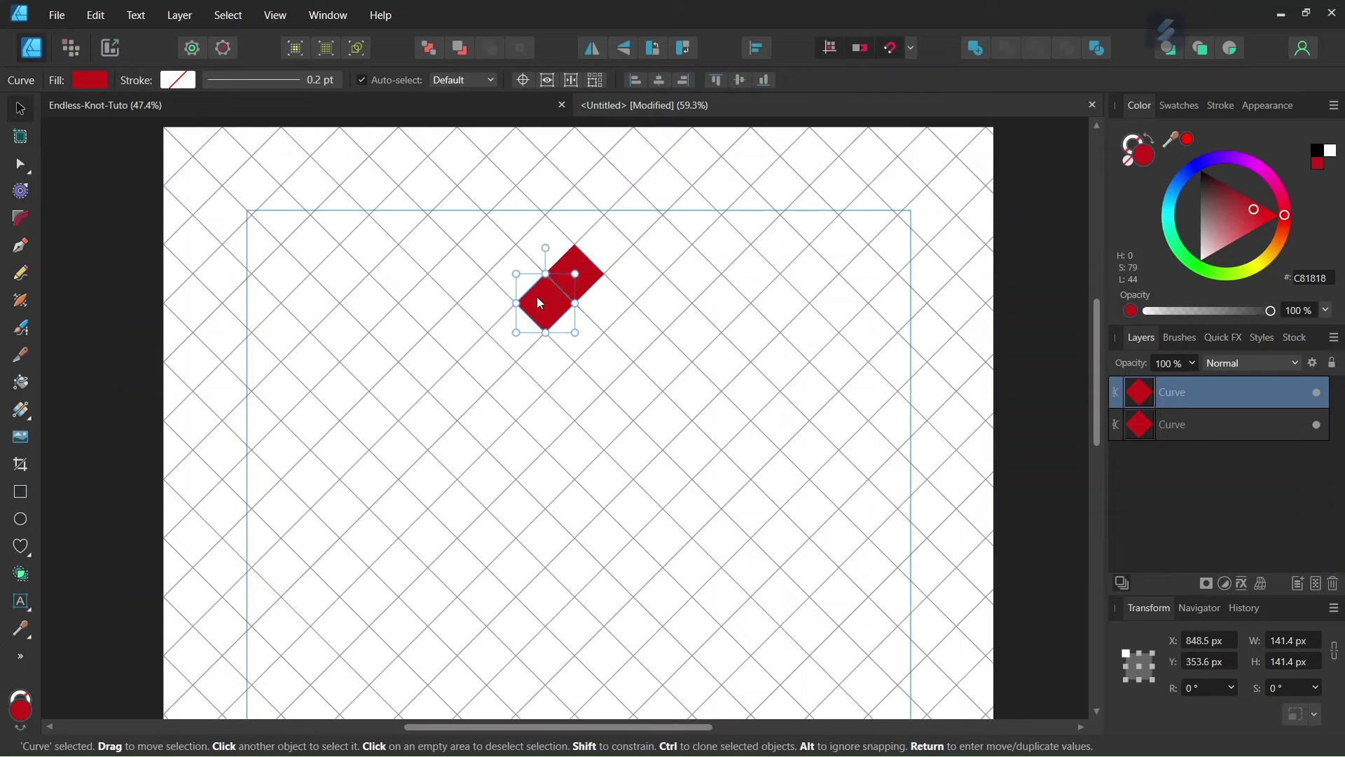
key("ctrl+j")
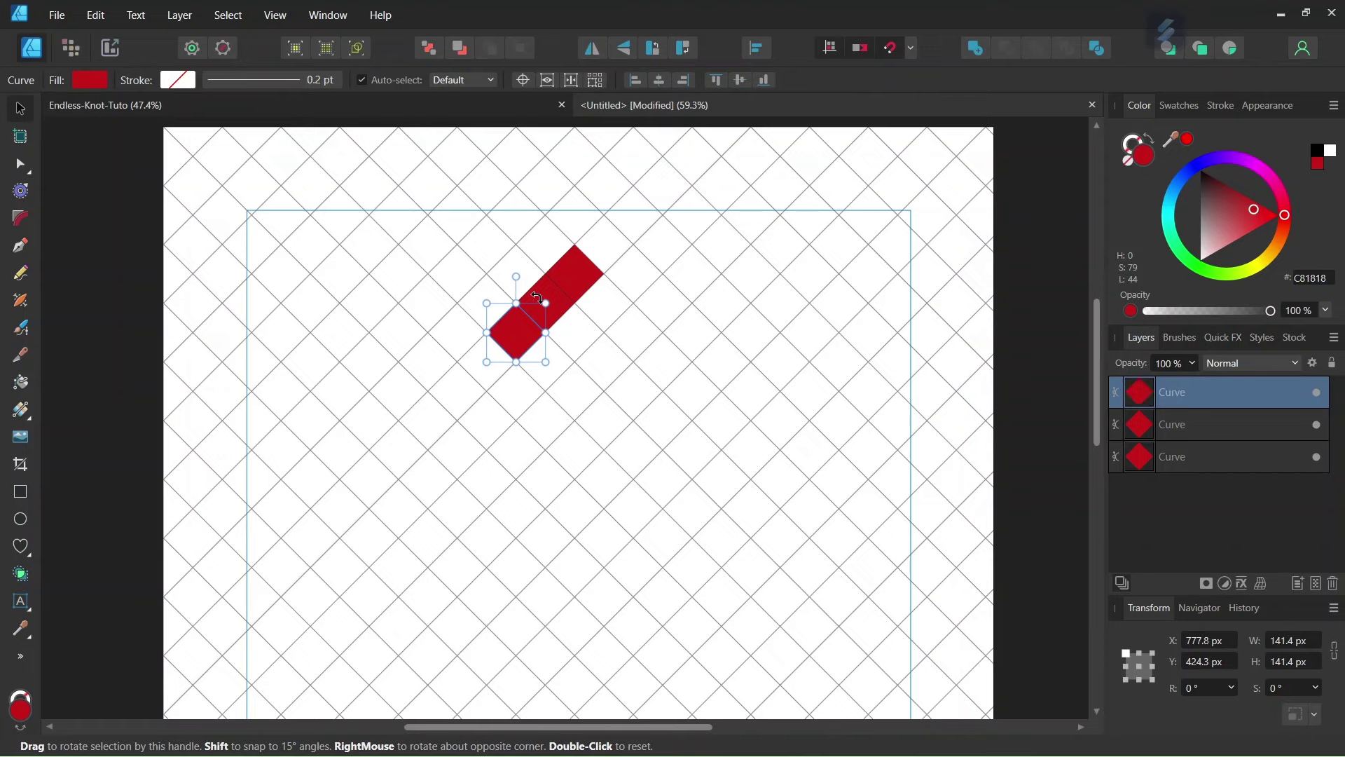
- Duplicate all three diamonds and move the copy two cells diagonally down-right, leaving an empty row between the parallel bars
left_click(664, 204)
left_click_drag(663, 204, 395, 418)
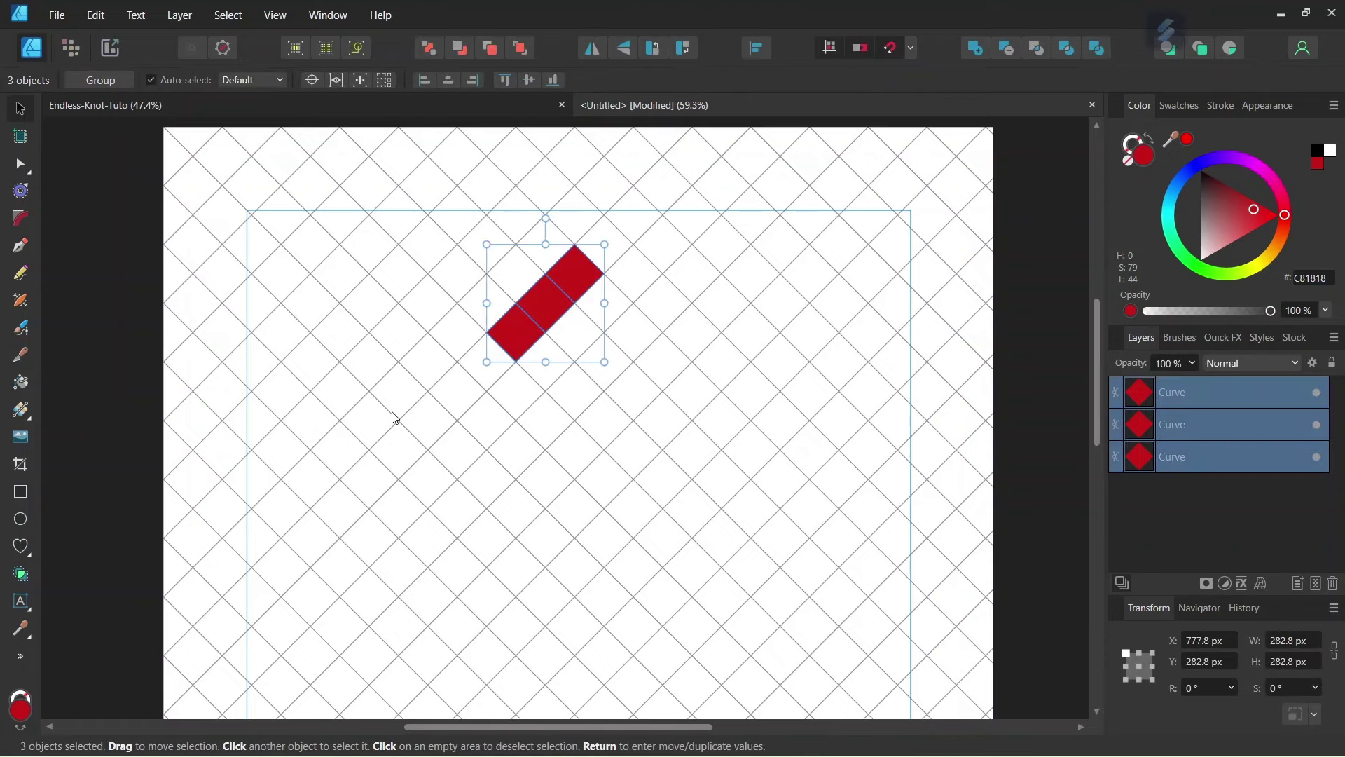
key("alt")
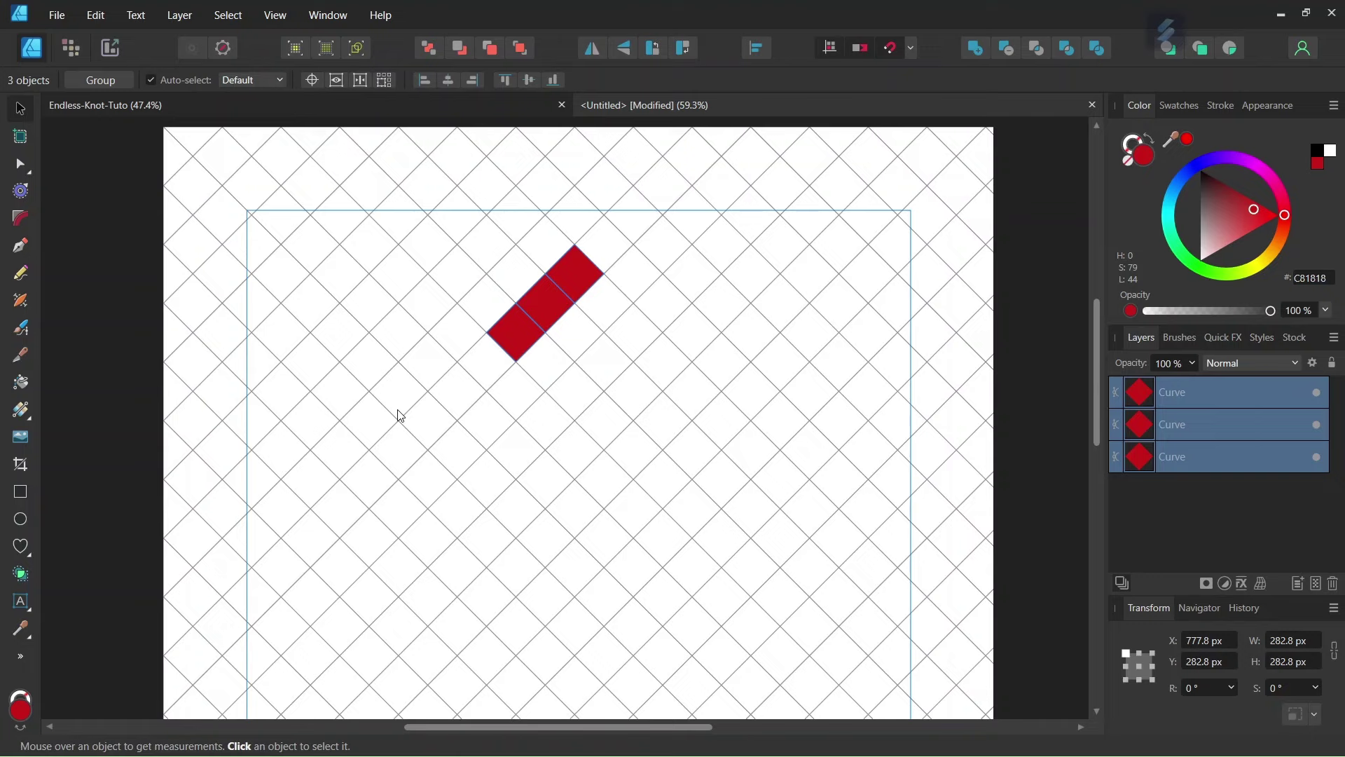
key("ctrl+j")
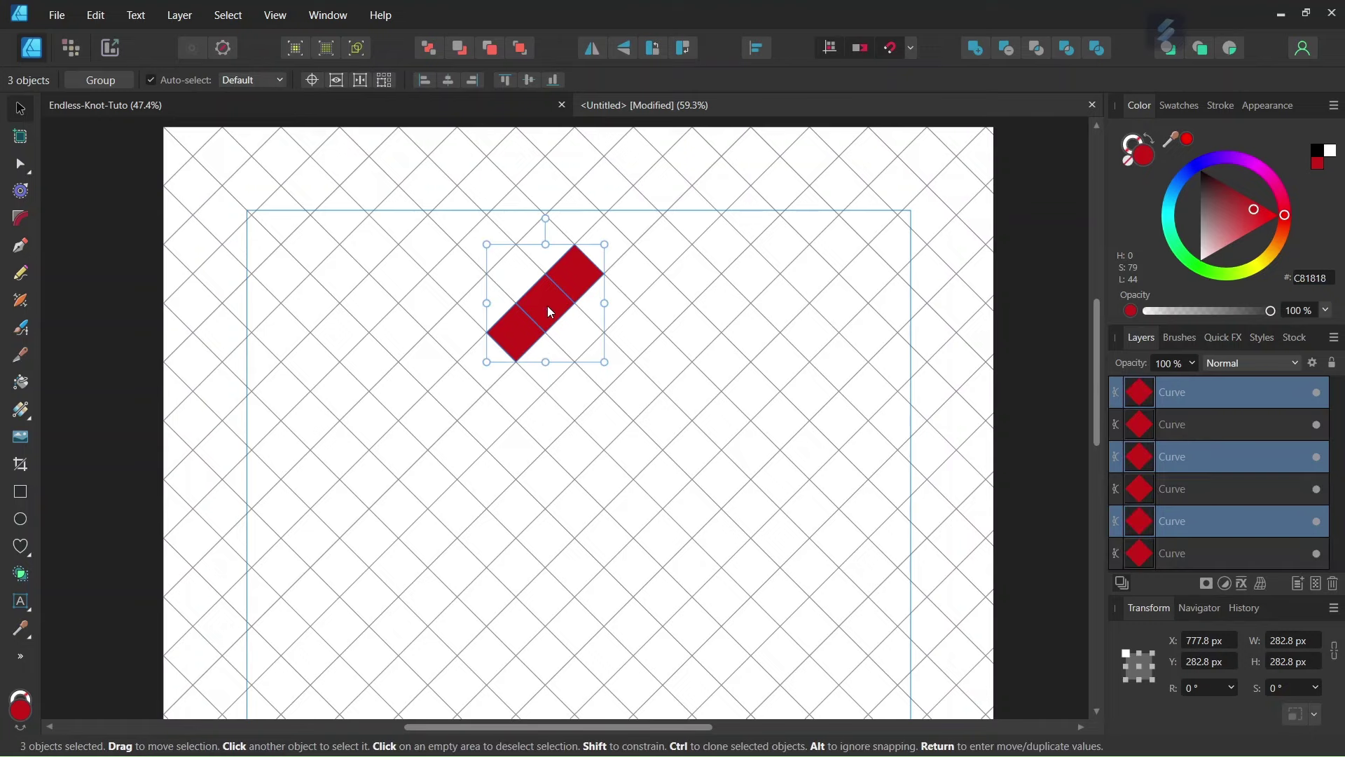
left_click_drag(548, 307, 609, 358)
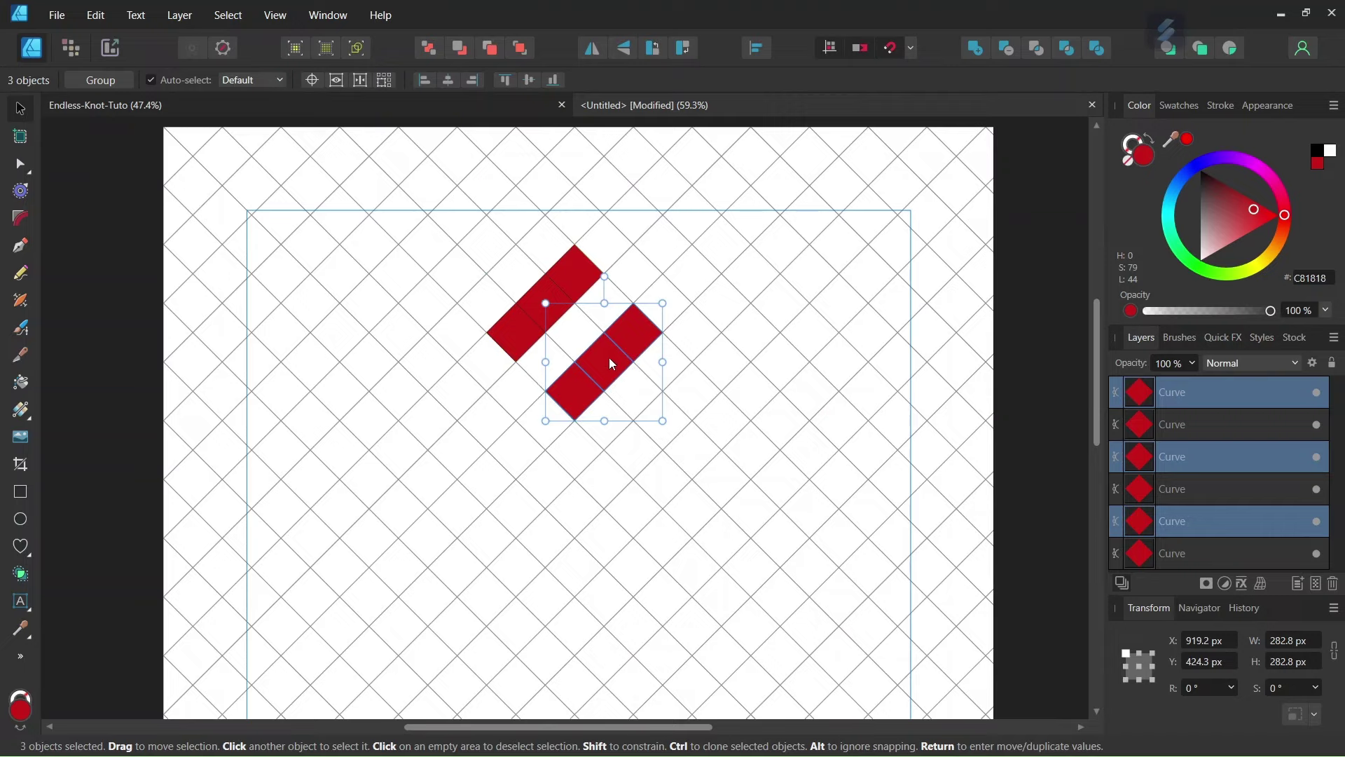
- Duplicate the two end diamonds of the upper bar one cell diagonally down-right into the gap, closing a hollow diamond ring
scroll(614, 351, "up", 2)
left_click(557, 216)
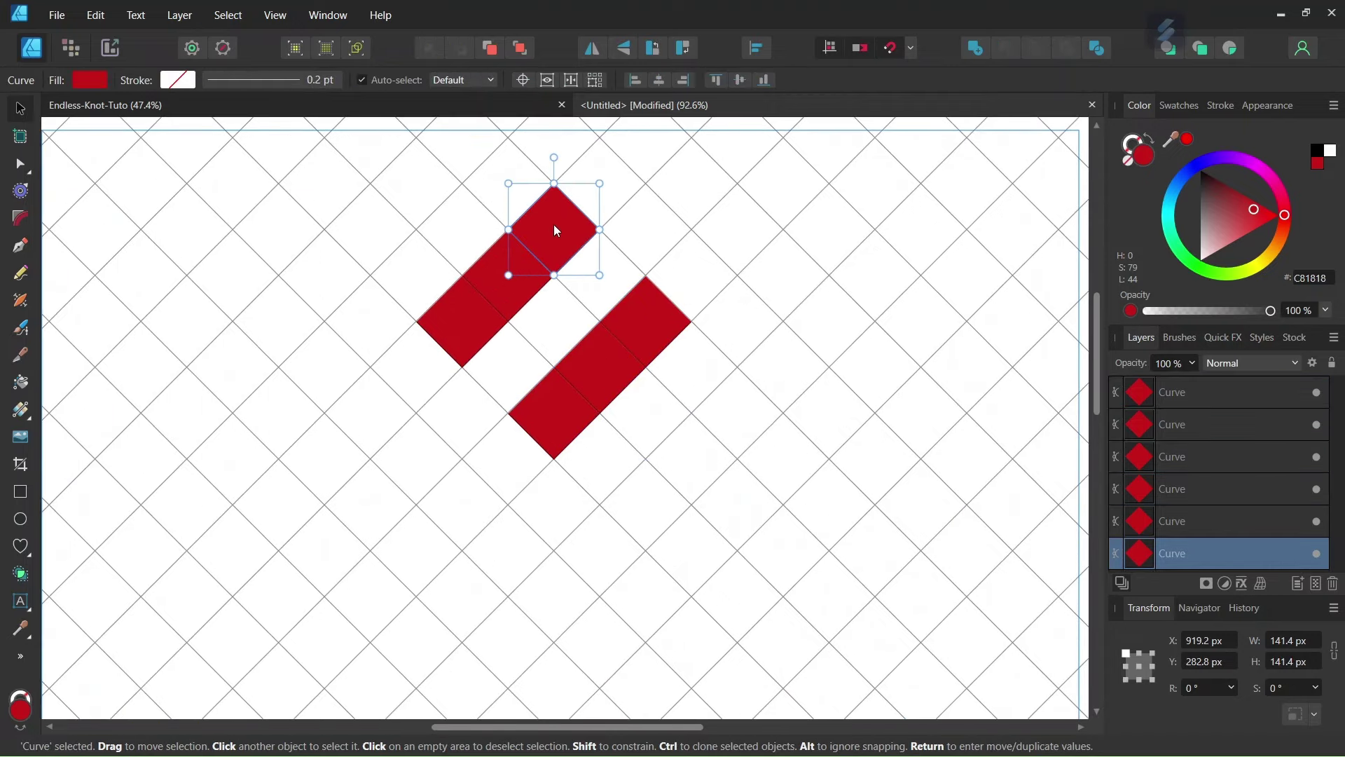
left_click(457, 331, "shift")
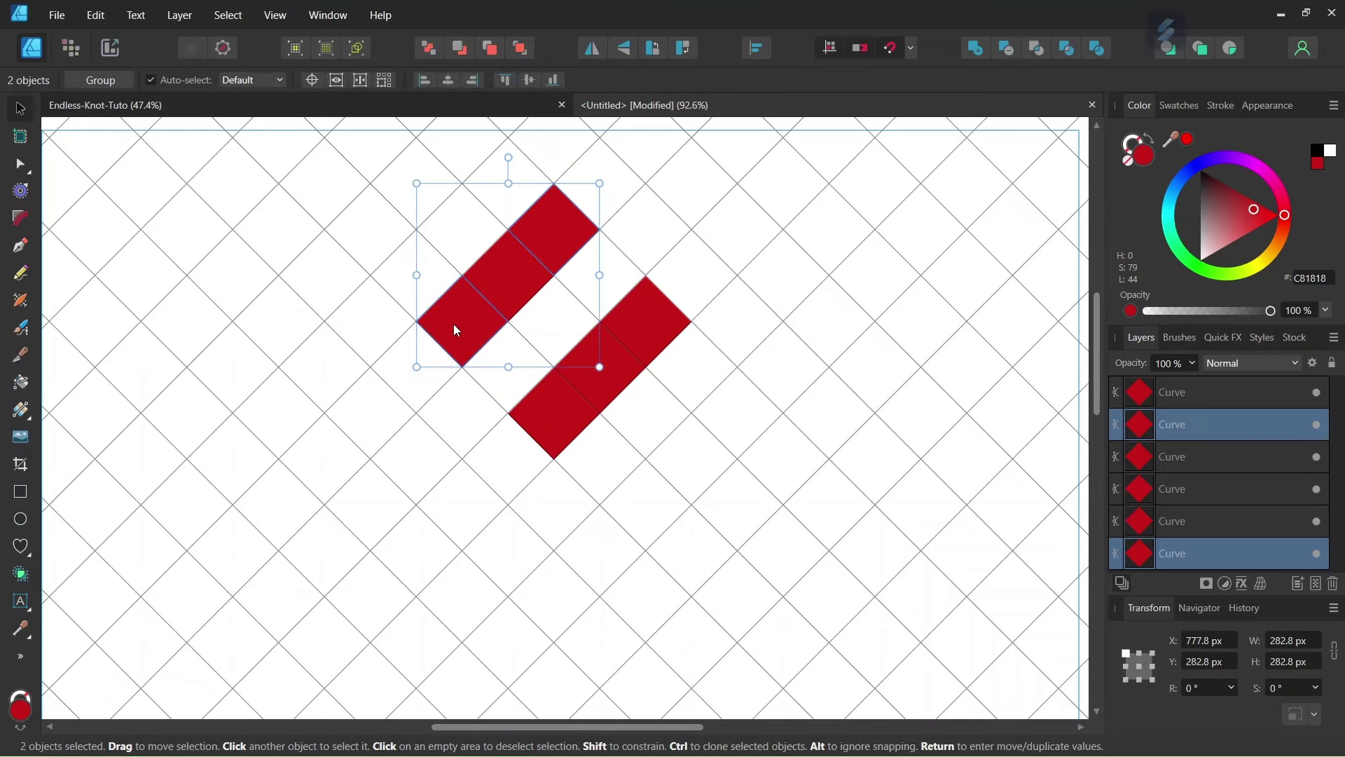
key("ctrl+j")
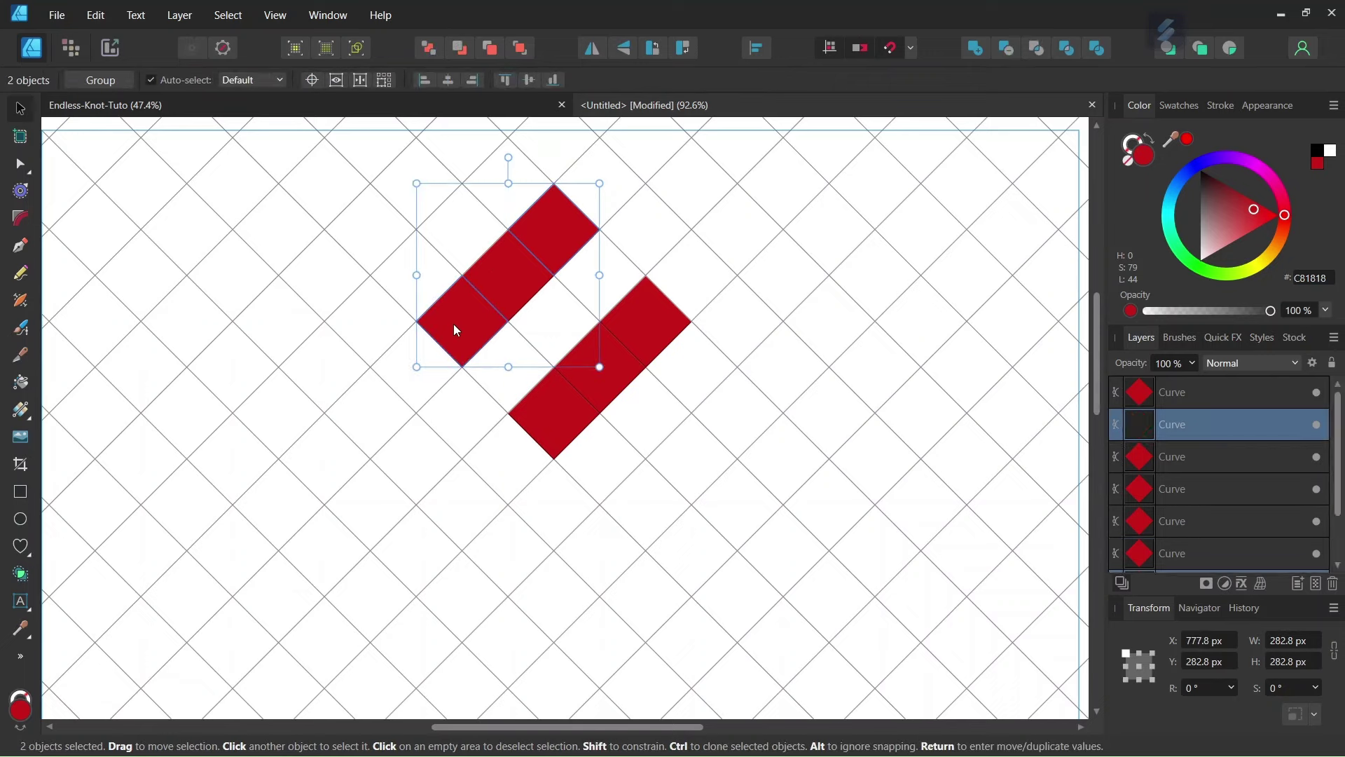
left_click_drag(455, 326, 498, 372)
left_click(634, 448)
scroll(631, 437, "down", 1)
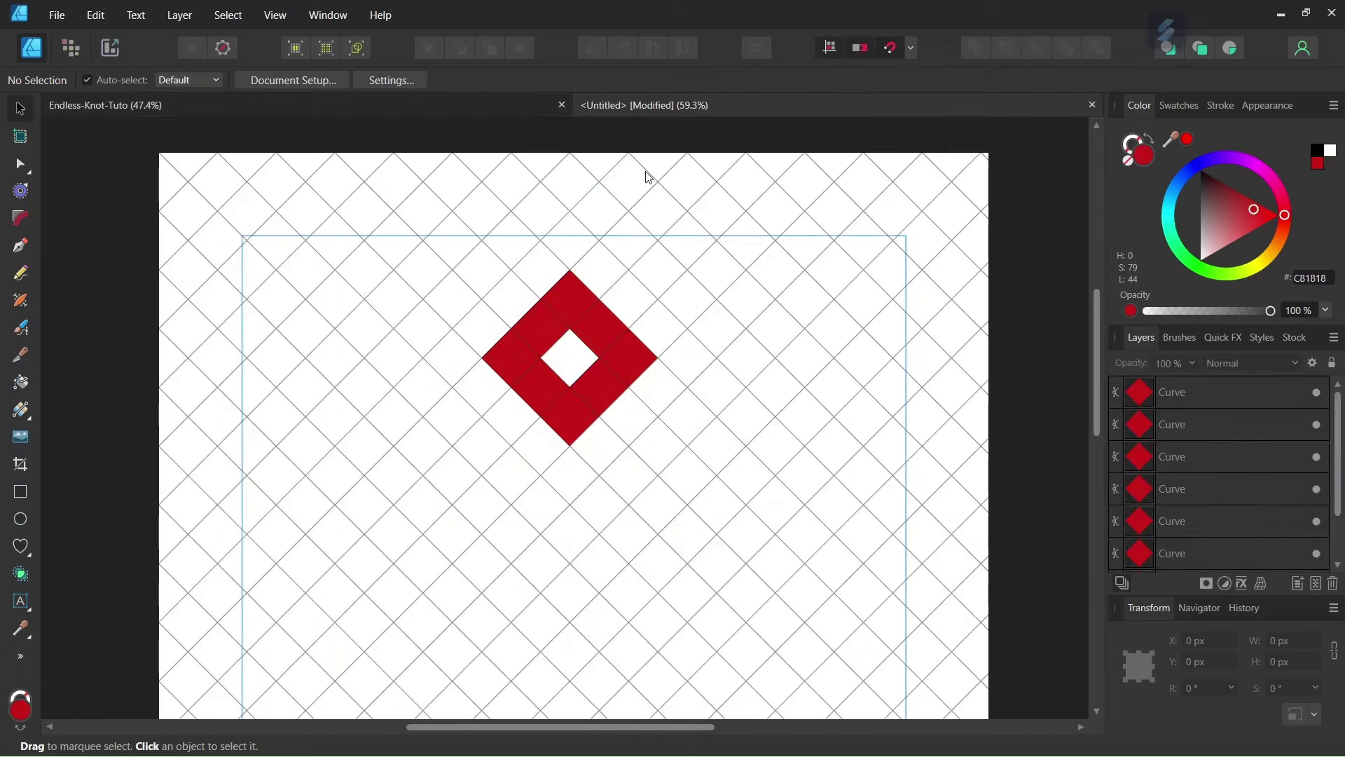
- Duplicate the ring's seven diamonds other than the top one directly downward, so the copy shares the first ring's bottom diamond
scroll(508, 300, "up", 2)
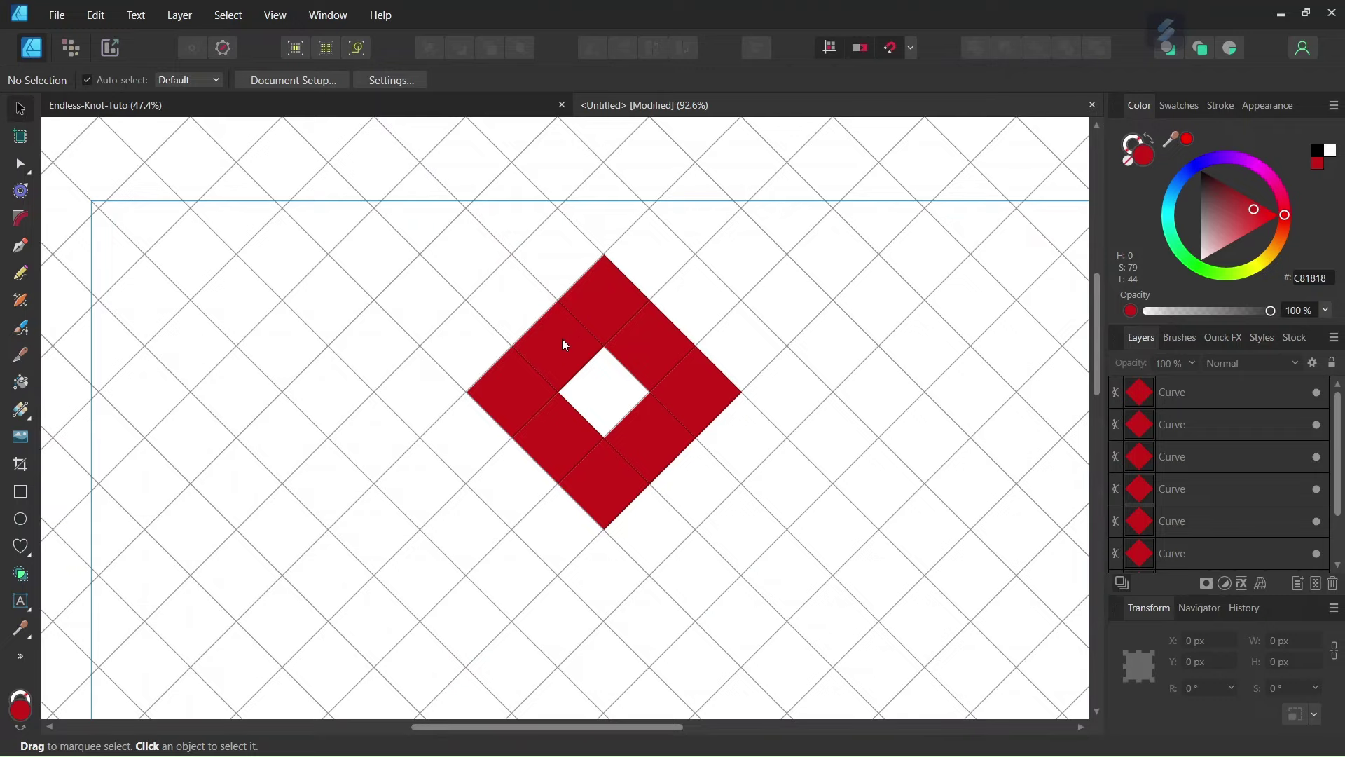
scroll(610, 303, "down", 1)
scroll(622, 319, "up", 1)
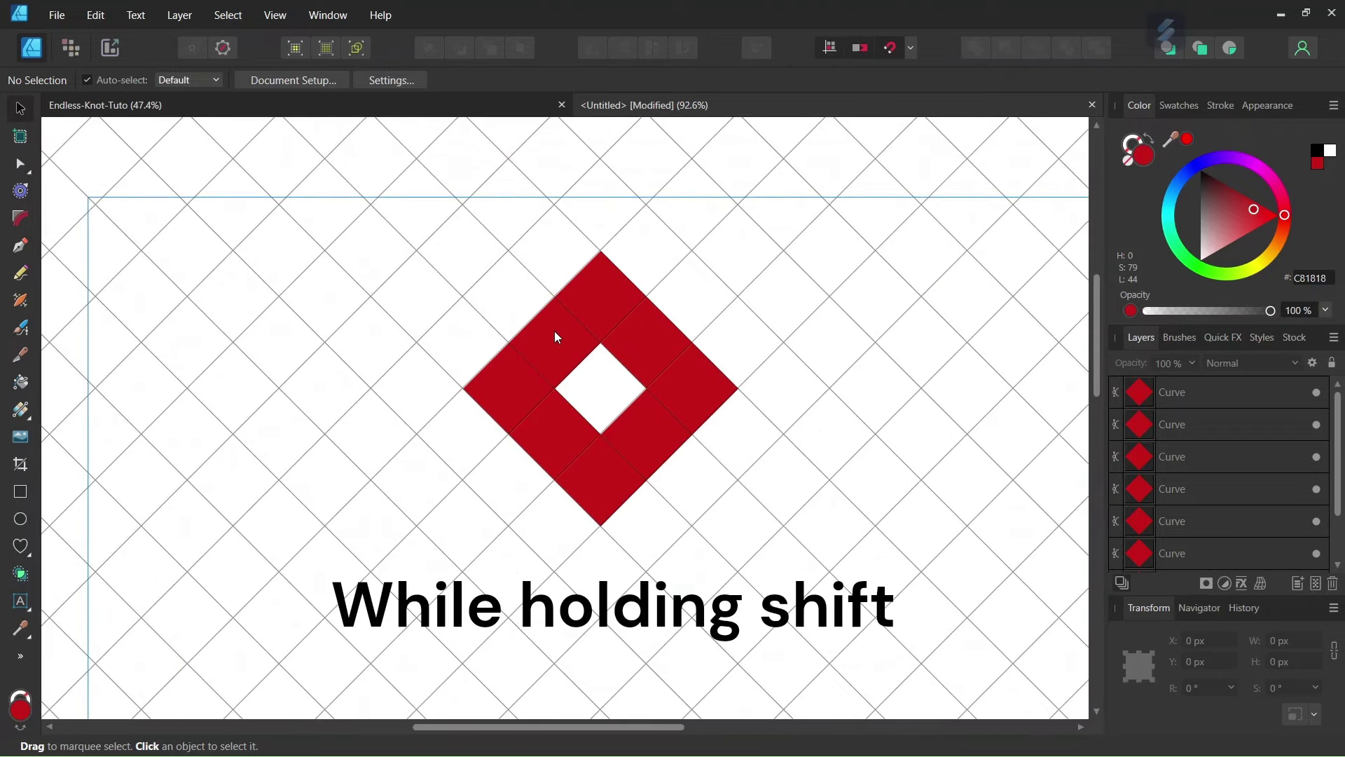
left_click(554, 332)
left_click(500, 402, "shift")
left_click(569, 460, "shift")
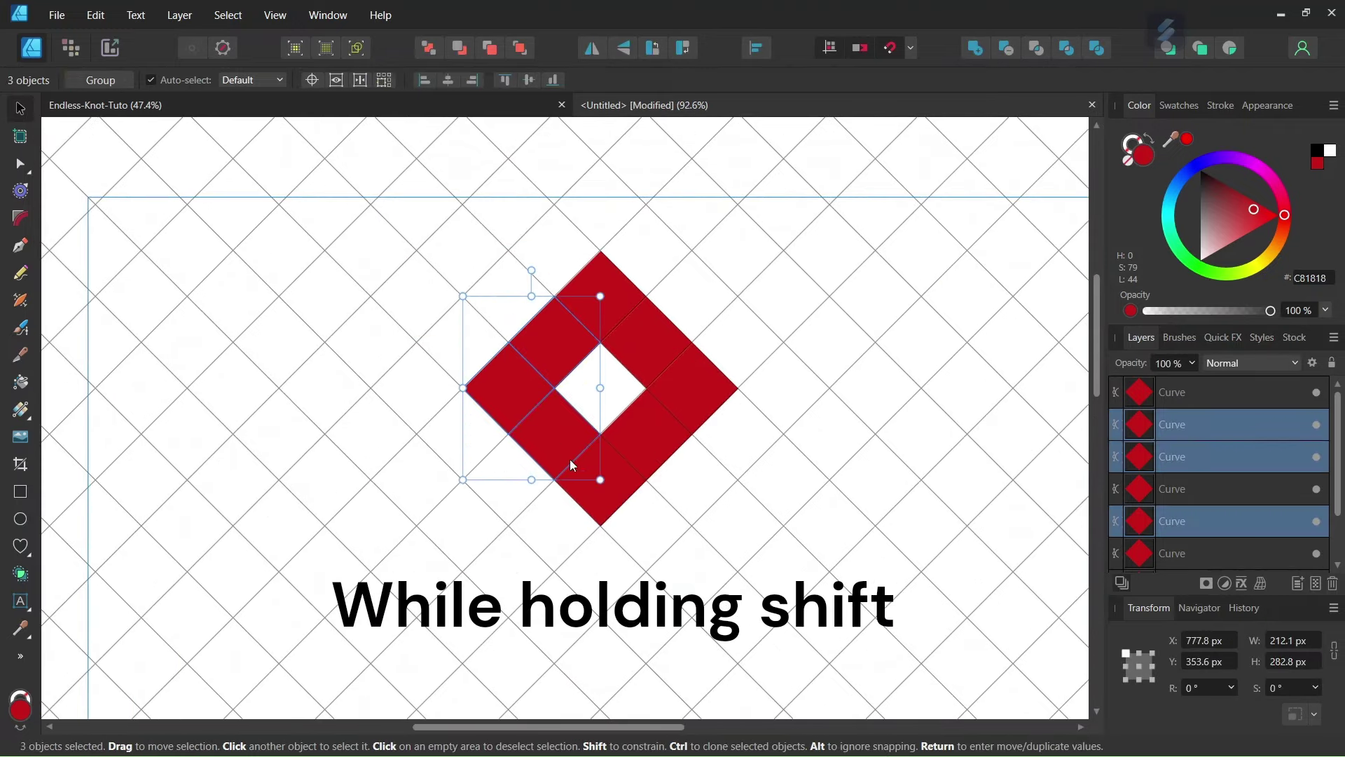
left_click(607, 498, "shift")
left_click(667, 436, "shift")
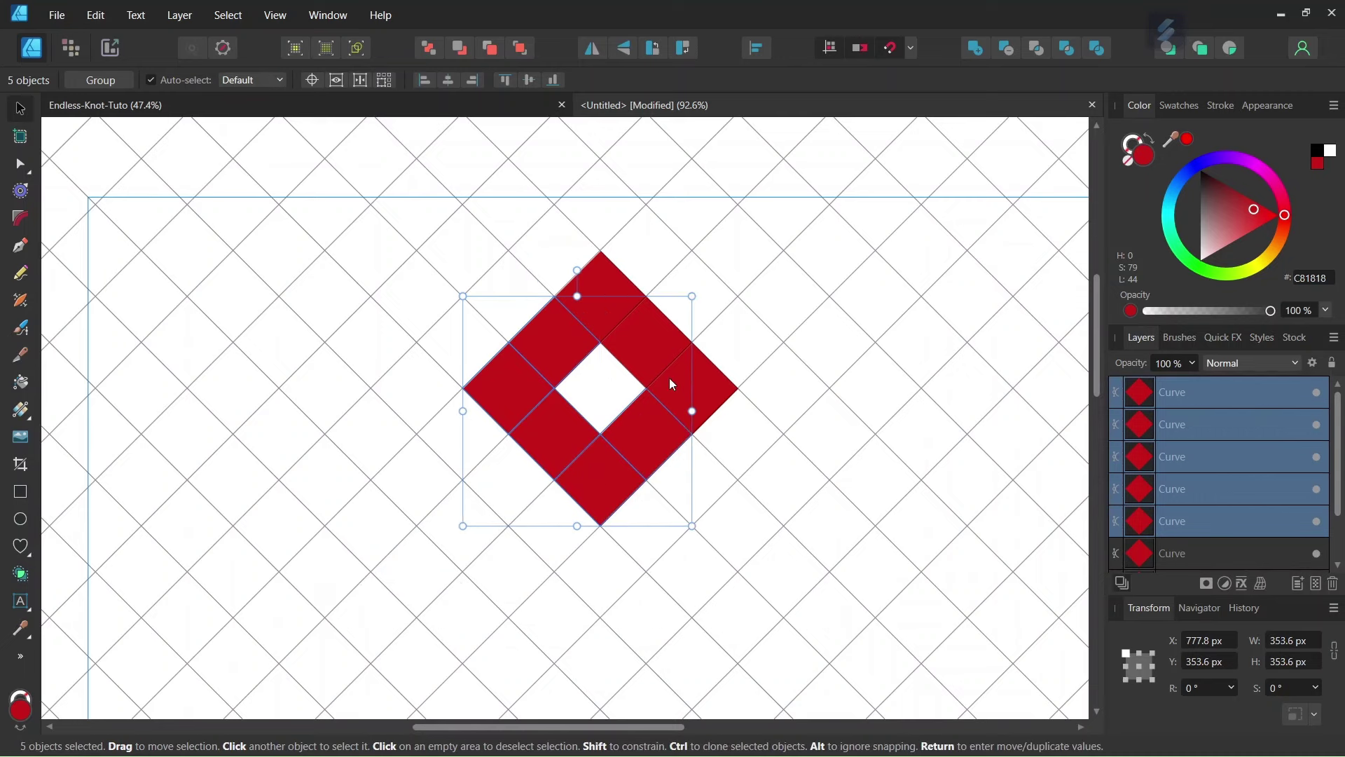
left_click(669, 377, "shift")
left_click(639, 360, "shift")
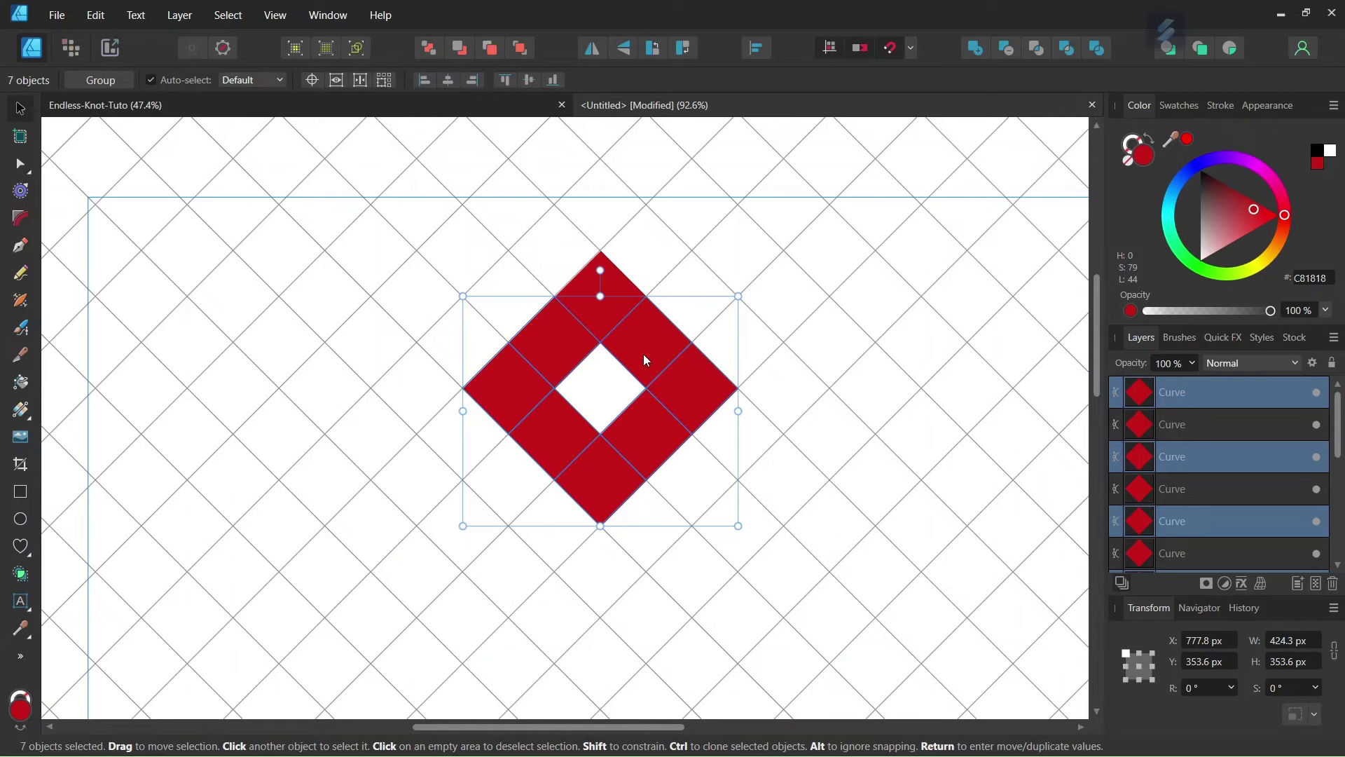
mouse_move(640, 362)
left_mouse_down("ctrl")
mouse_move(640, 545)
mouse_move(633, 521)
left_mouse_up("ctrl")
scroll(630, 524, "down", 3)
scroll(625, 523, "down", 2)
scroll(612, 486, "up", 1)
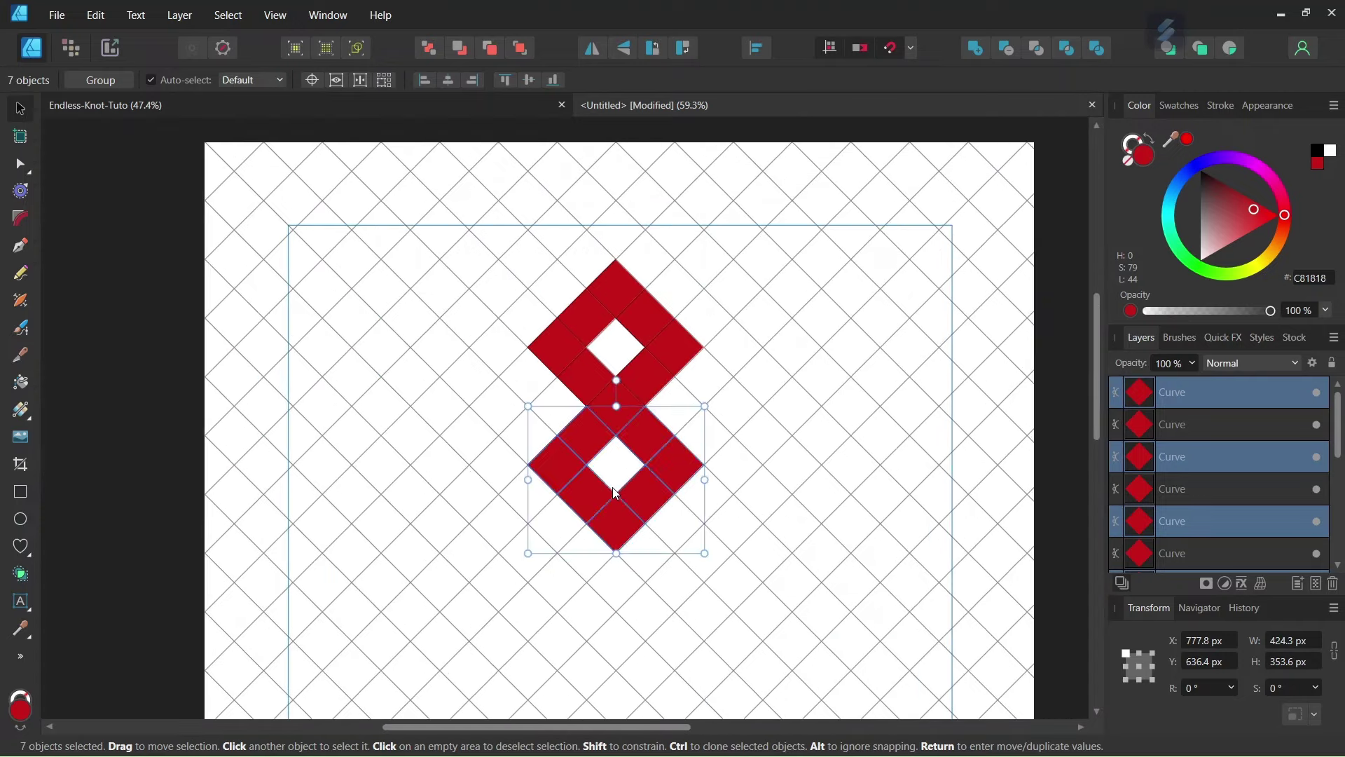
- Duplicate the seven-diamond link twice more down the column to make four links, and compare the chain with the Endless-Knot-Tuto document
scroll(612, 486, "down", 1)
key("ctrl+j")
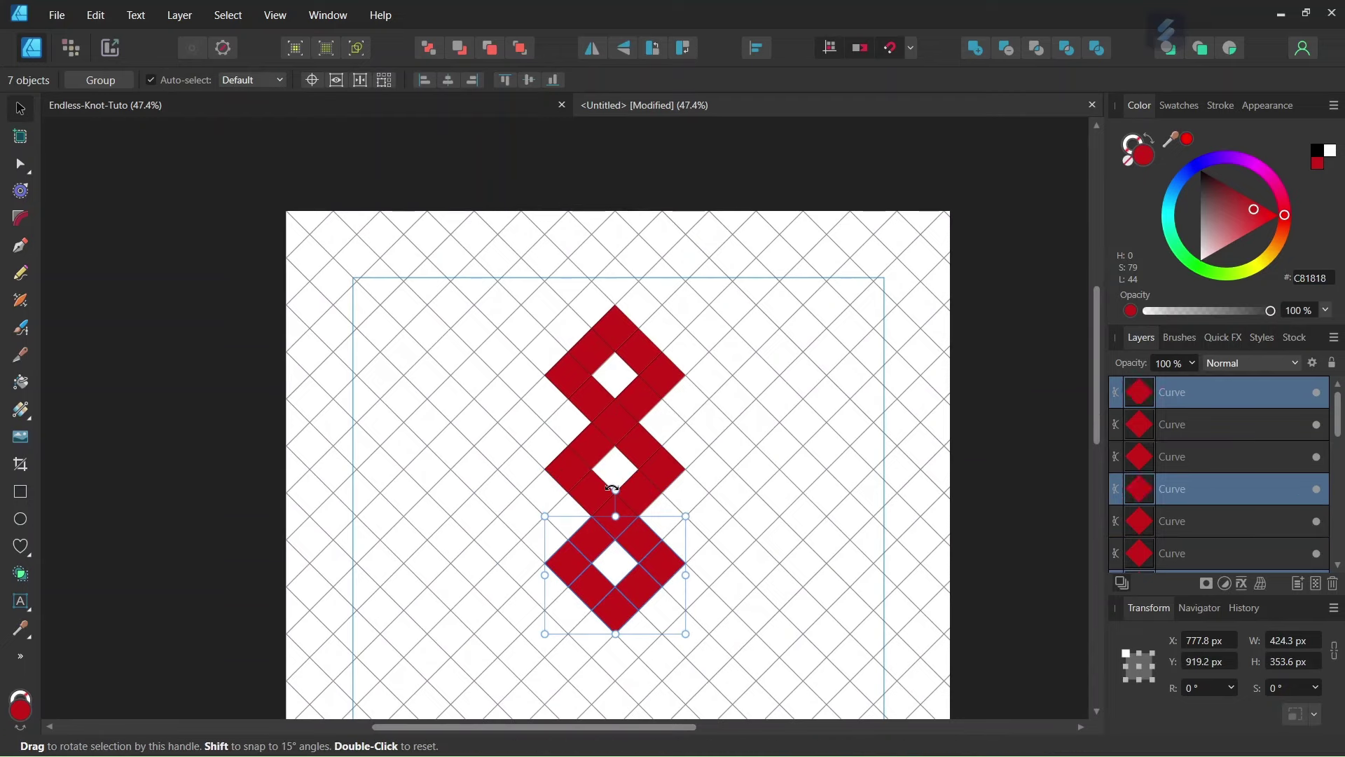
key("ctrl+j")
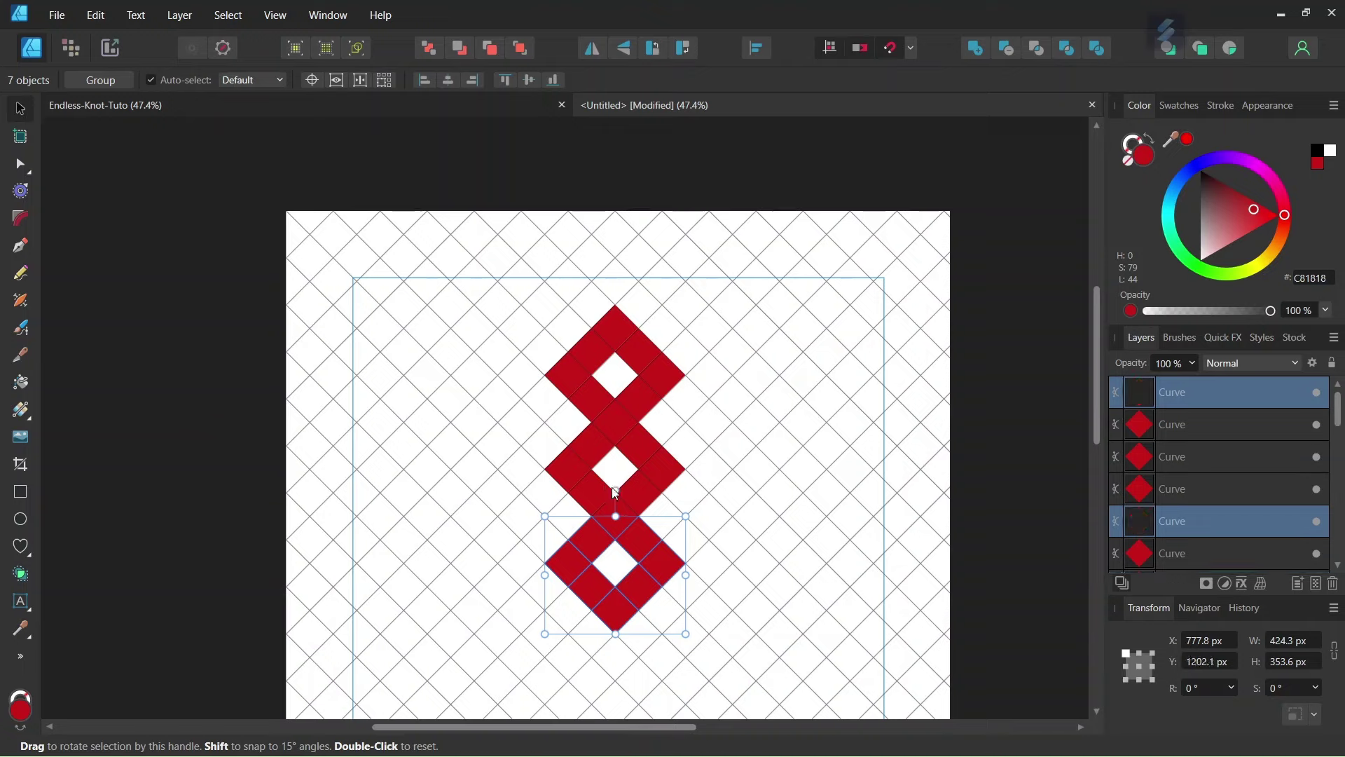
scroll(611, 487, "down", 1)
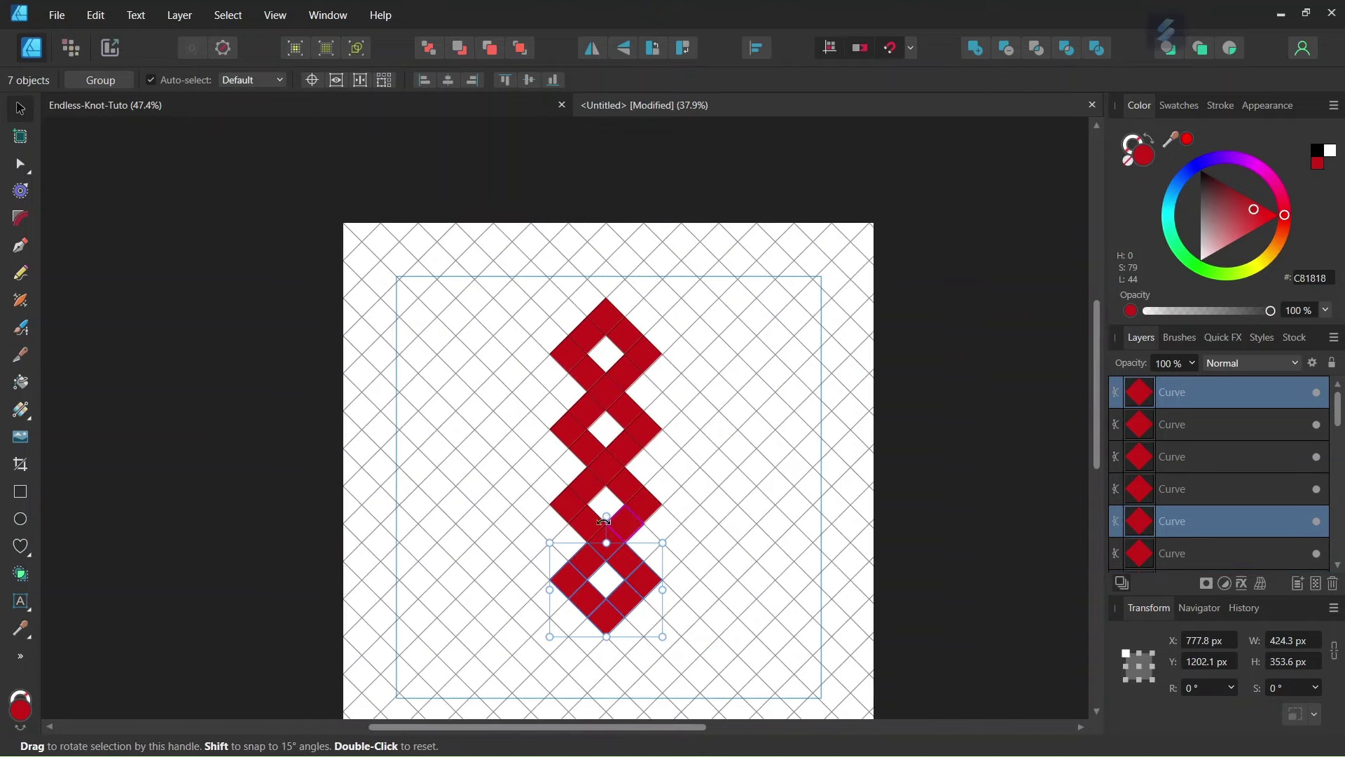
left_click(490, 426)
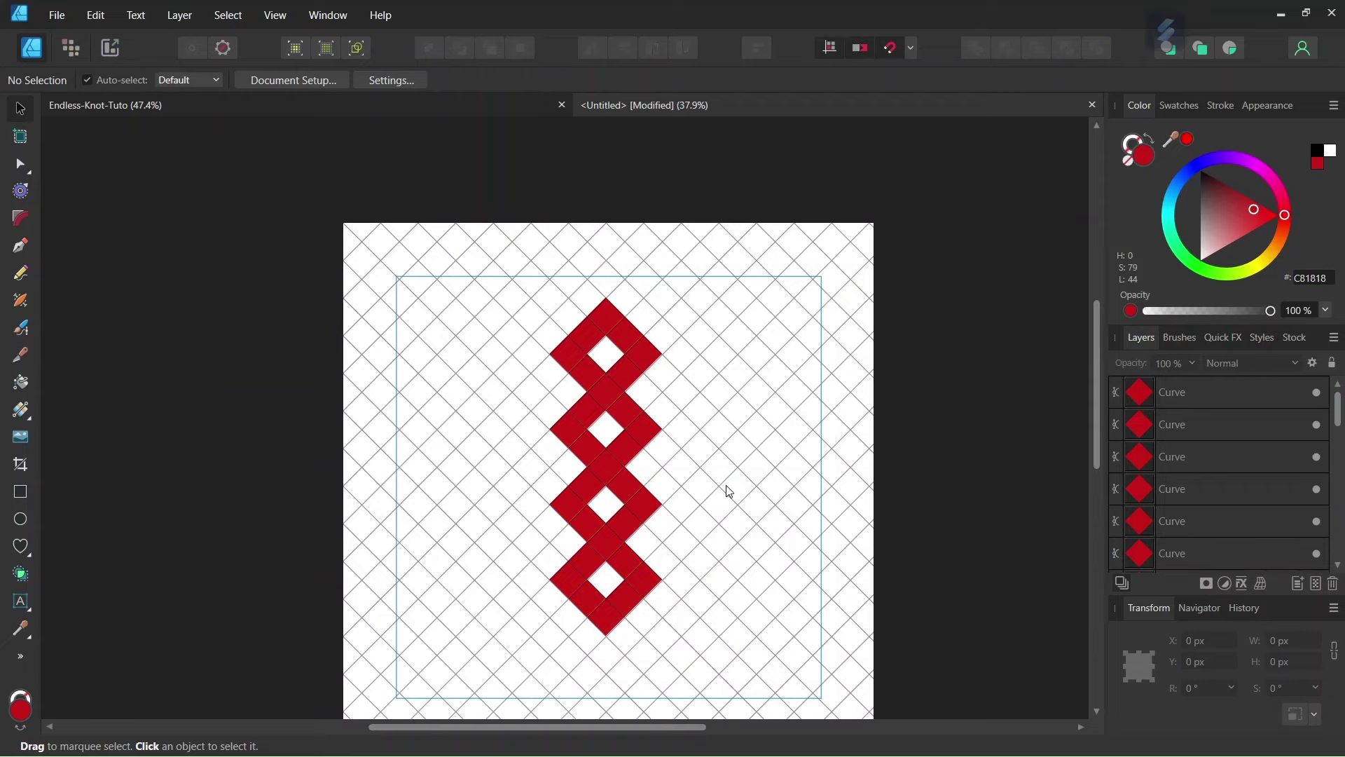
left_click(413, 108)
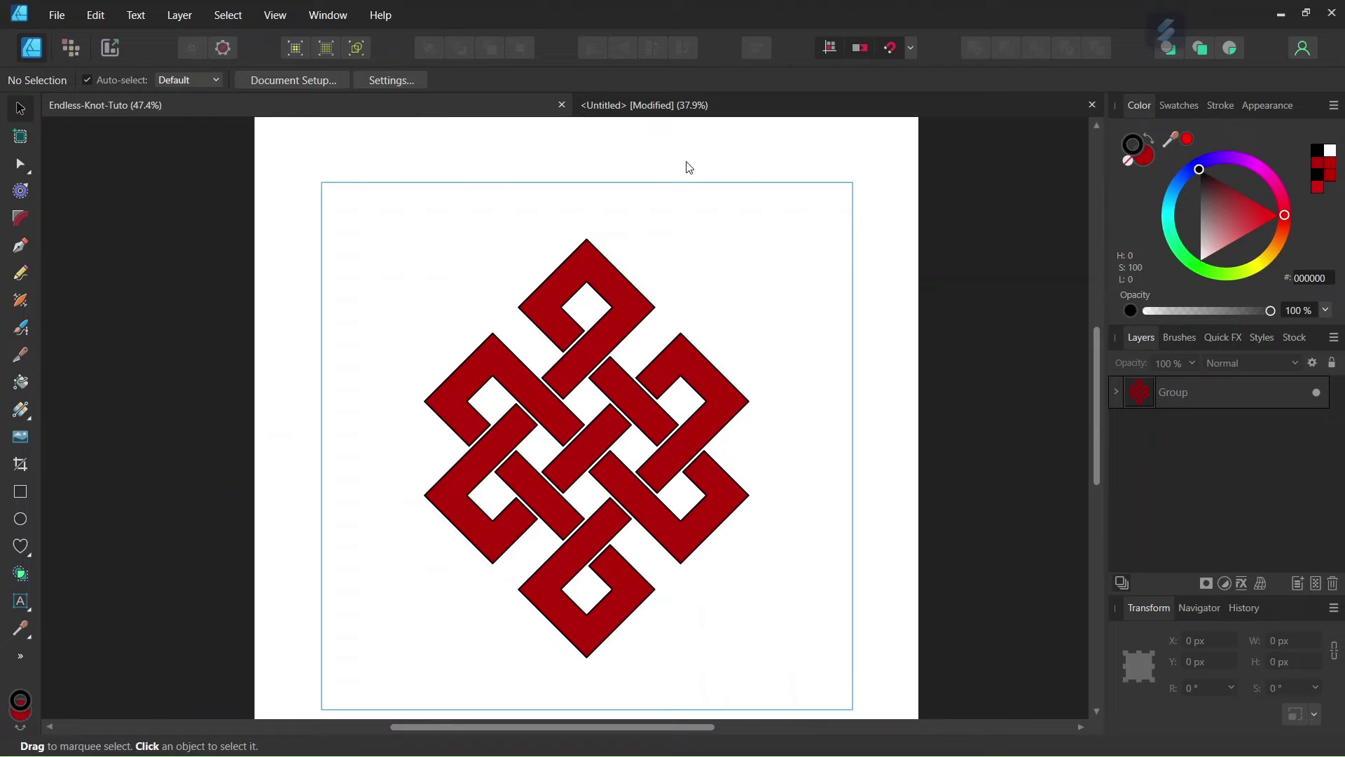
left_click(668, 106)
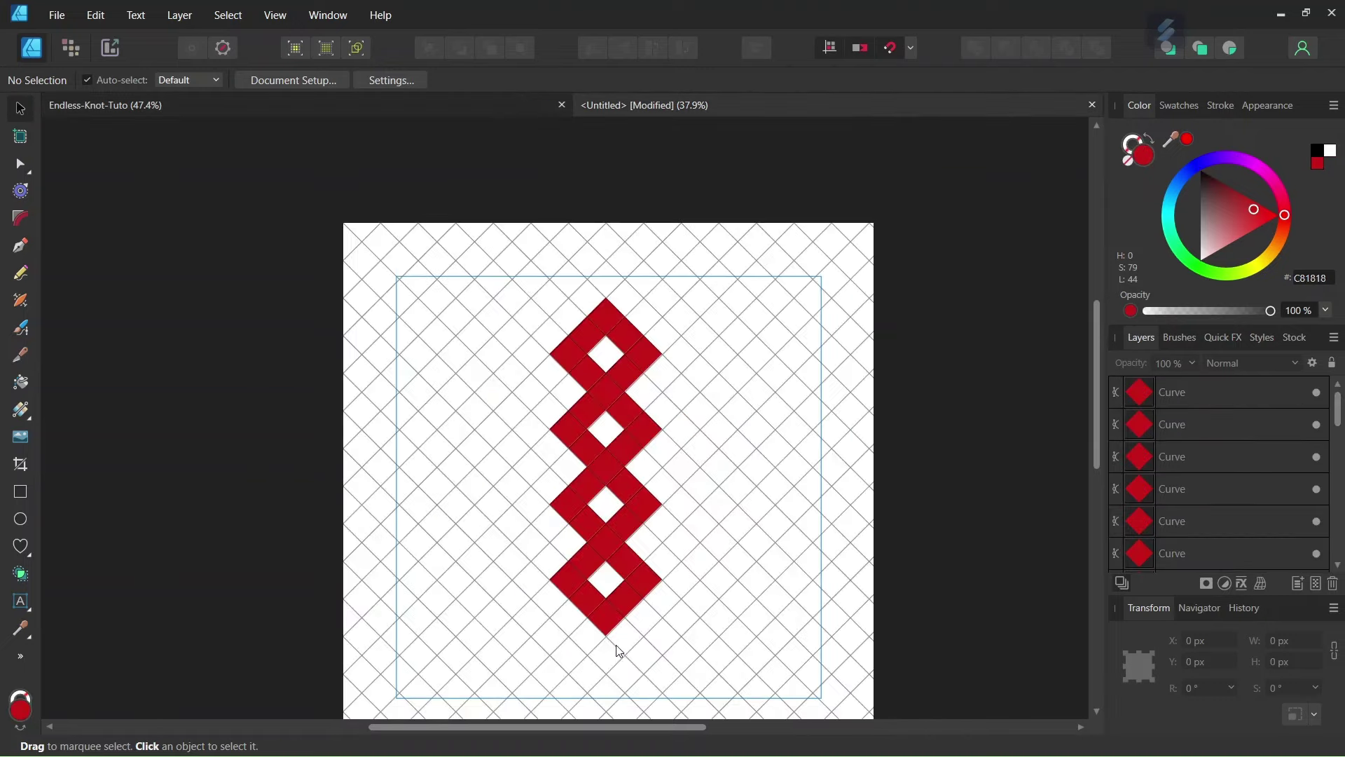
- Duplicate the bottom link's diamonds except its left corner diagonally up-right, so the copy shares the third link's right corner
scroll(596, 617, "down", 1)
scroll(577, 588, "up", 5)
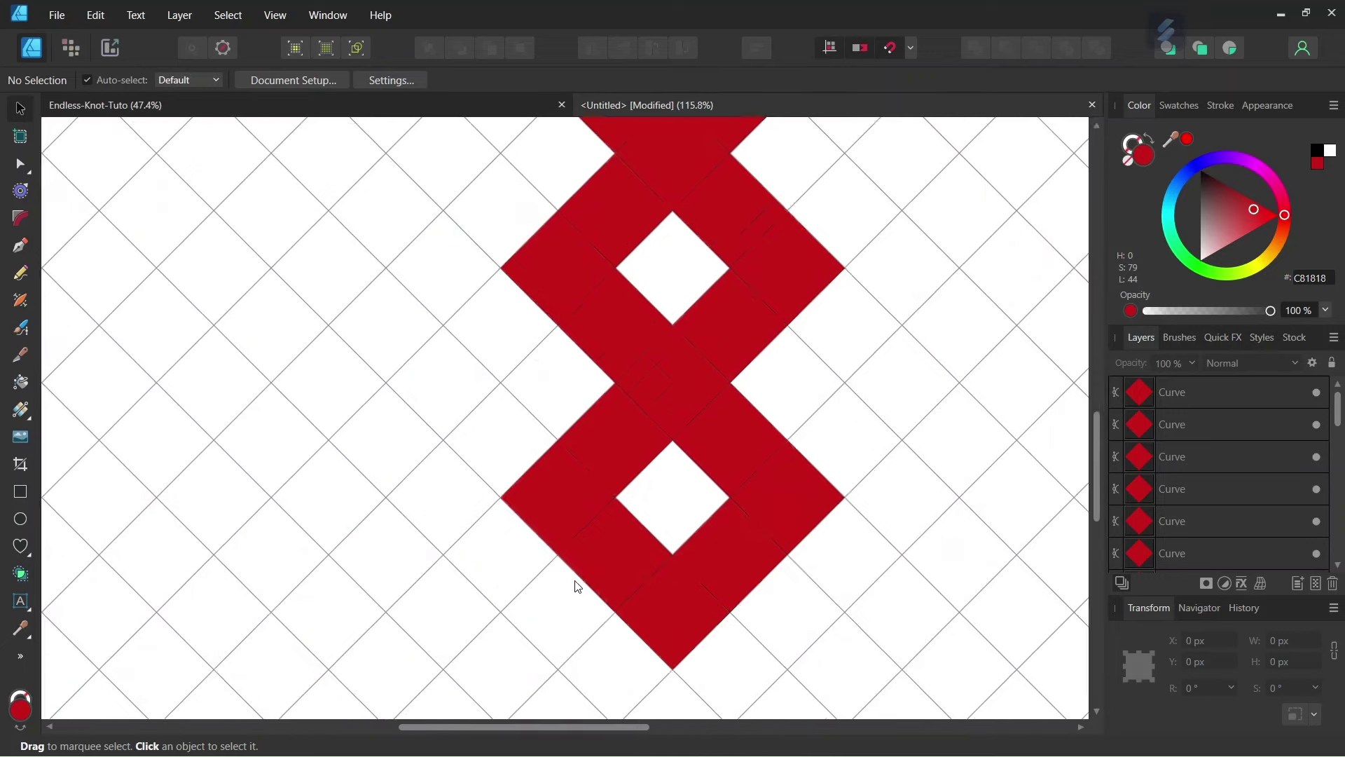
left_click(611, 455)
left_click(698, 396, "shift")
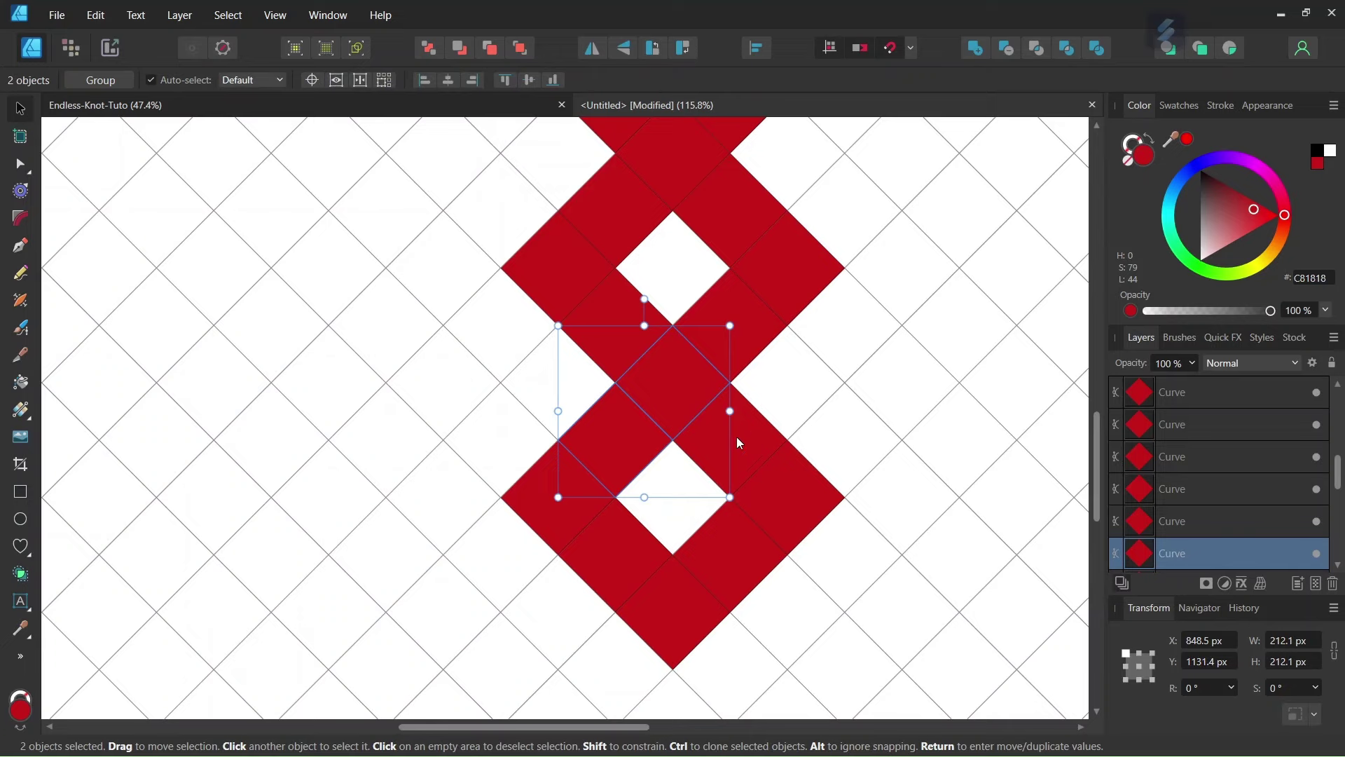
left_click(752, 430, "shift")
left_click(789, 515, "shift")
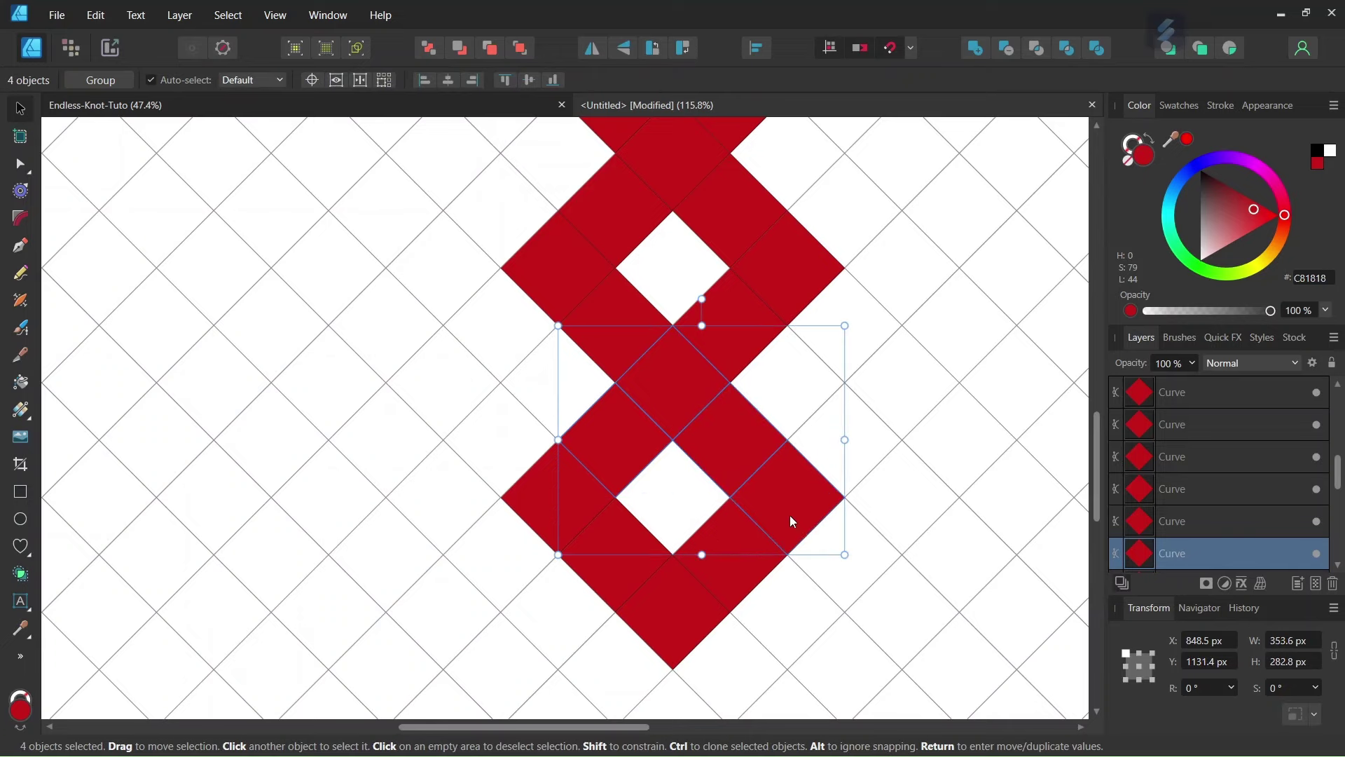
left_click(759, 591, "shift")
left_click(640, 596, "shift")
left_click(611, 560, "shift")
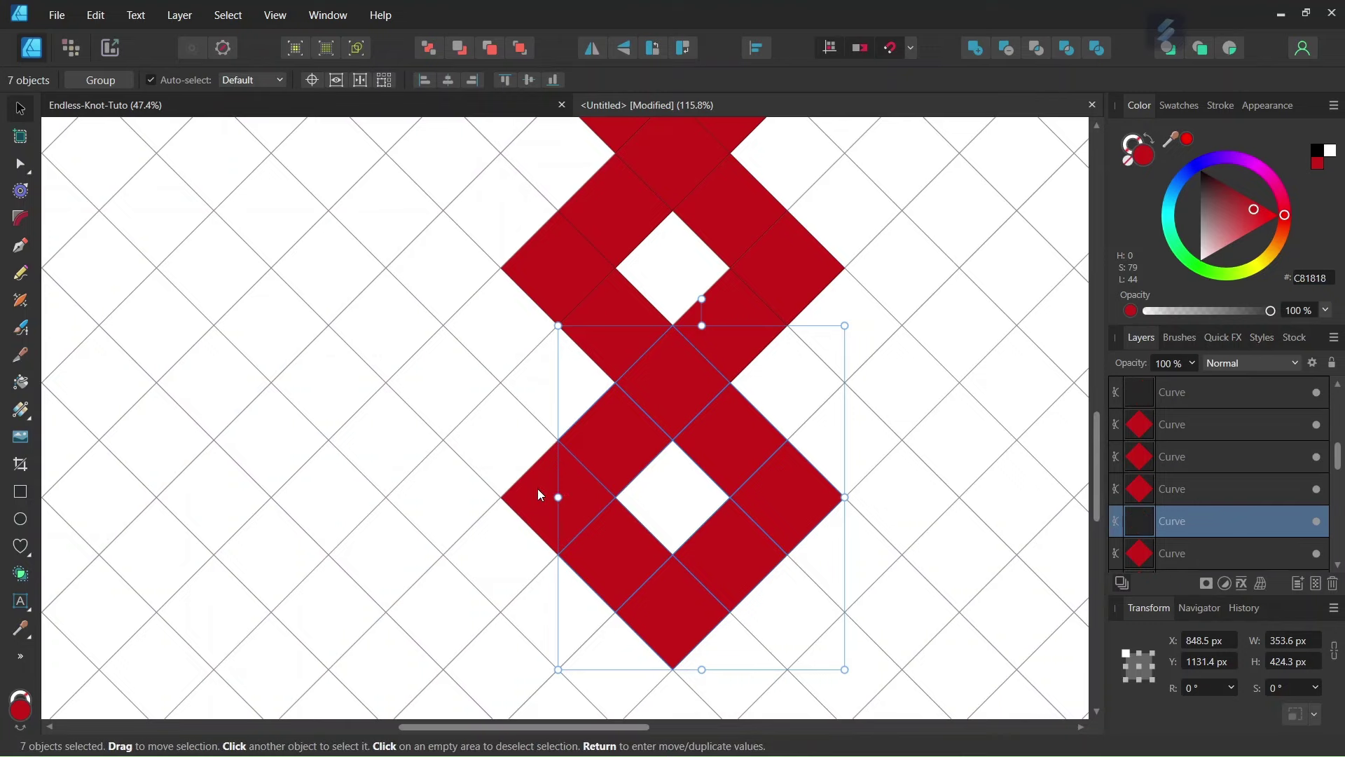
scroll(537, 489, "down", 2)
mouse_move(673, 467)
left_mouse_down()
mouse_move(864, 318)
mouse_move(818, 316)
left_mouse_up()
scroll(817, 312, "down", 2)
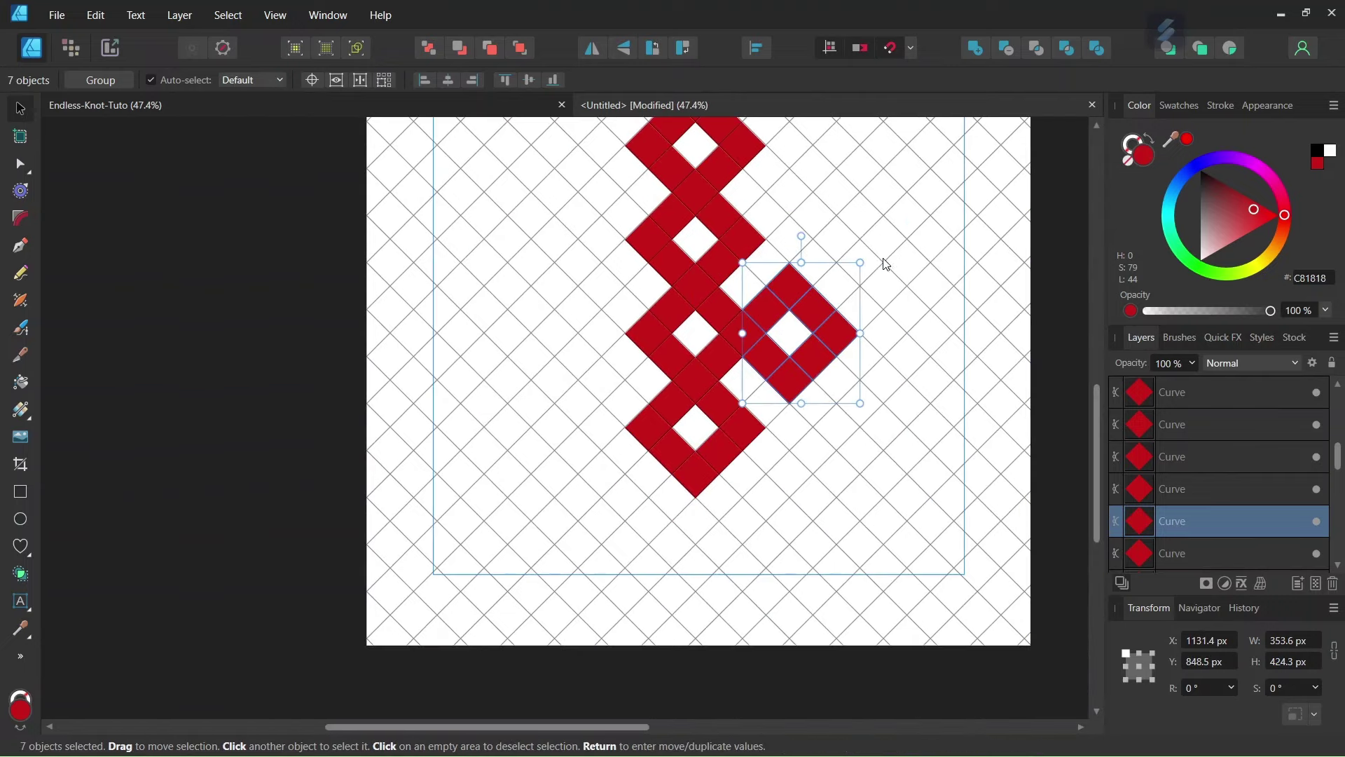
- Duplicate the right-hand link without its bottom diamond straight upward, so the copy joins the second central link's right corner
scroll(901, 250, "up", 2)
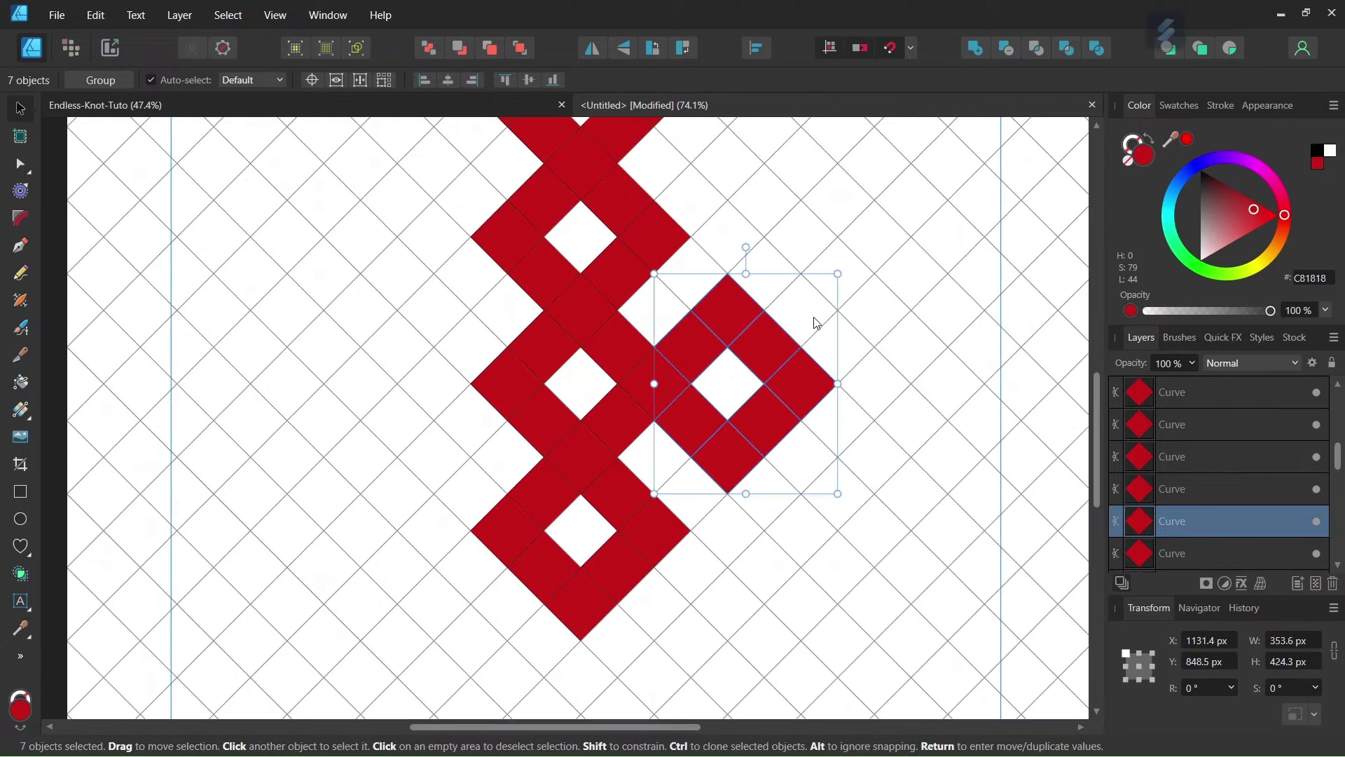
scroll(813, 320, "up", 2)
left_click(670, 528, "shift")
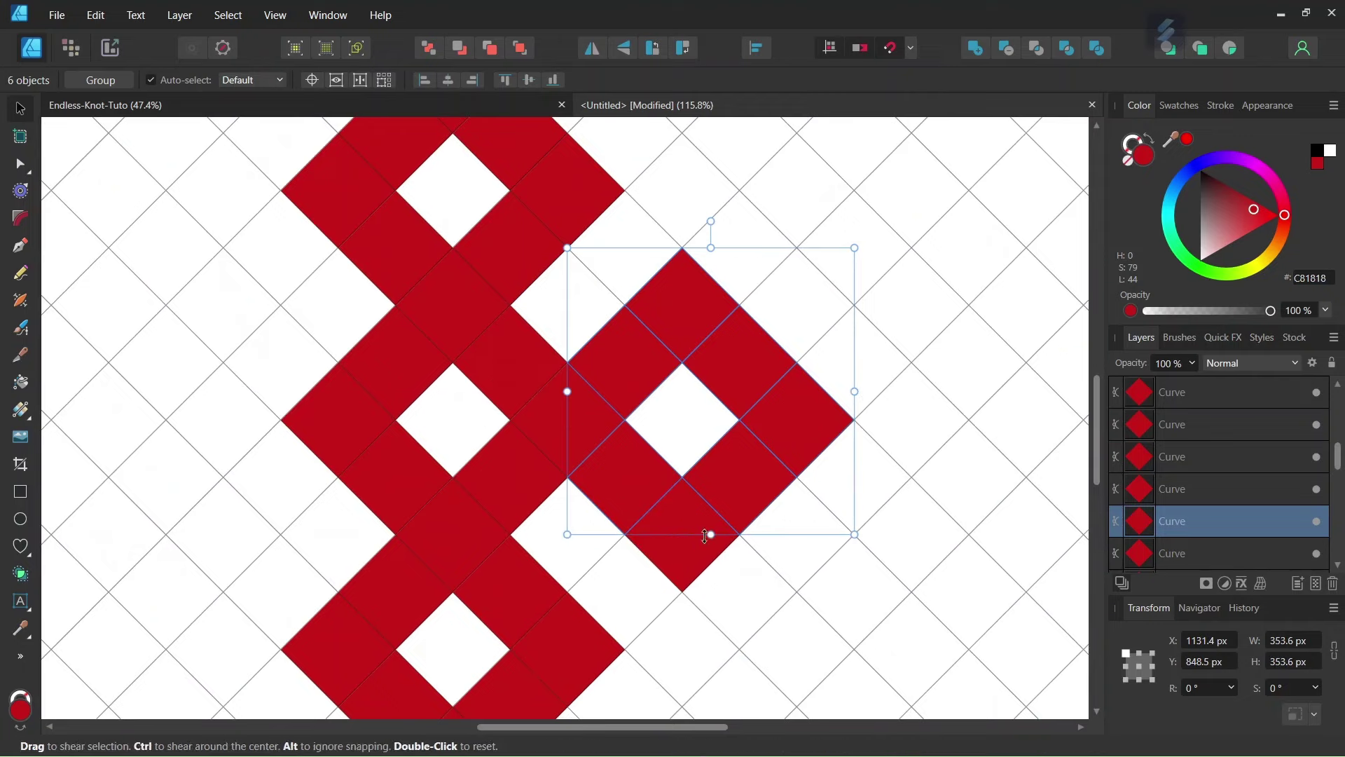
key("alt")
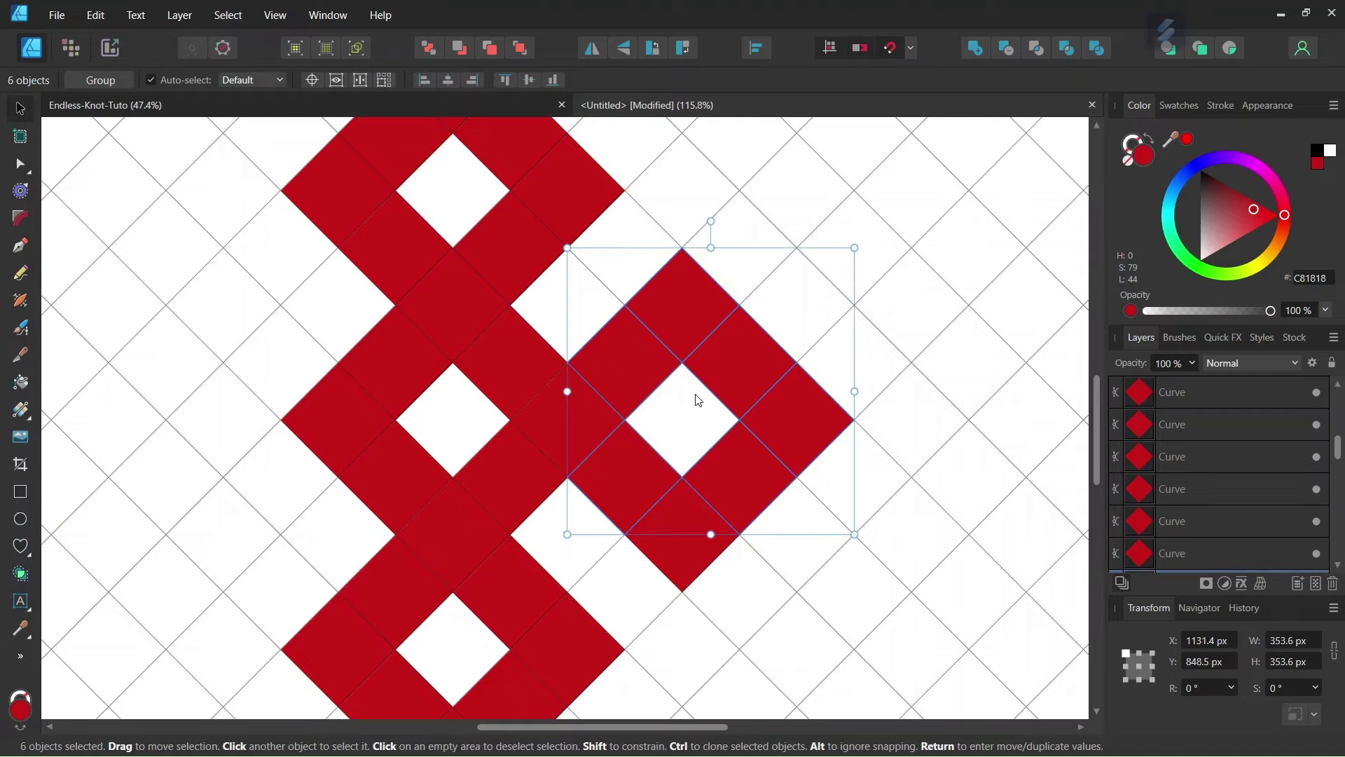
left_click_drag(697, 393, 963, 169)
scroll(965, 169, "down", 3)
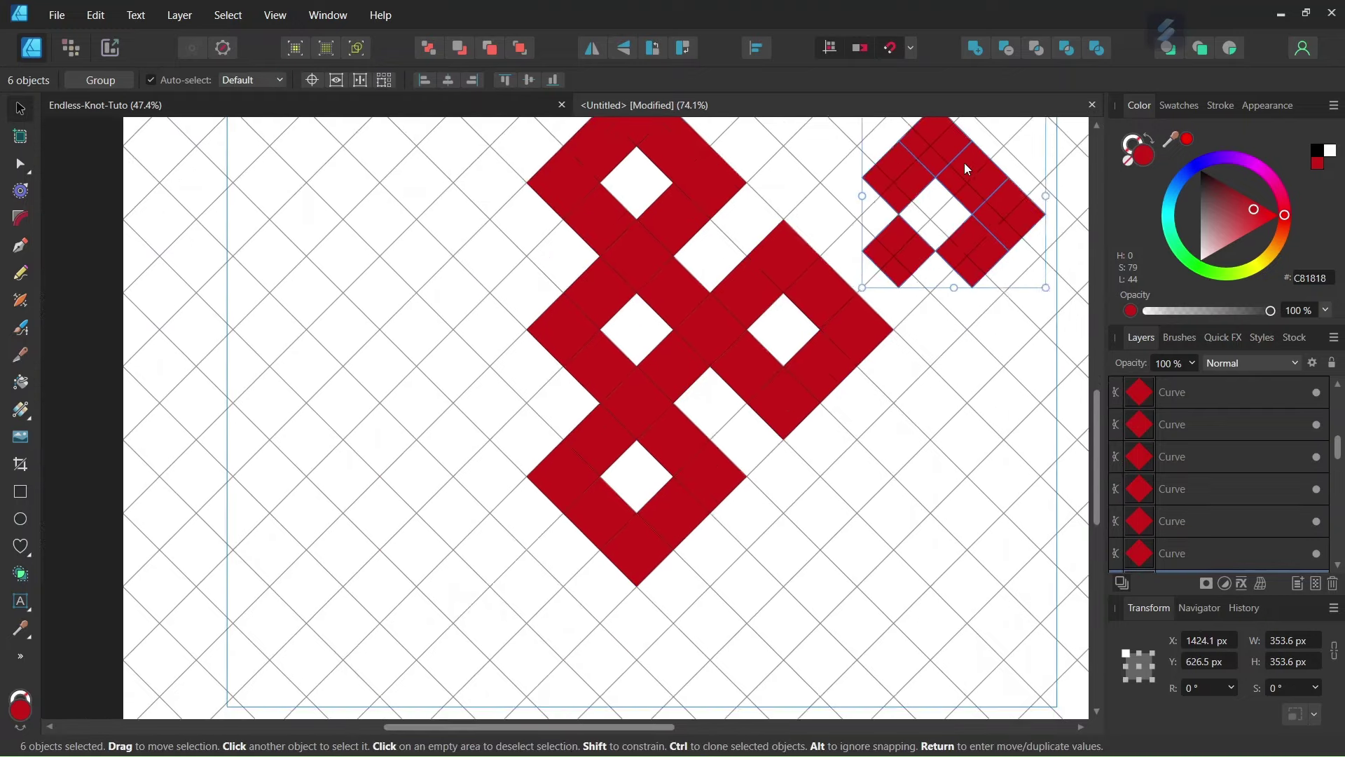
scroll(964, 162, "up", 3)
scroll(946, 211, "up", 2)
left_click_drag(939, 317, 781, 154)
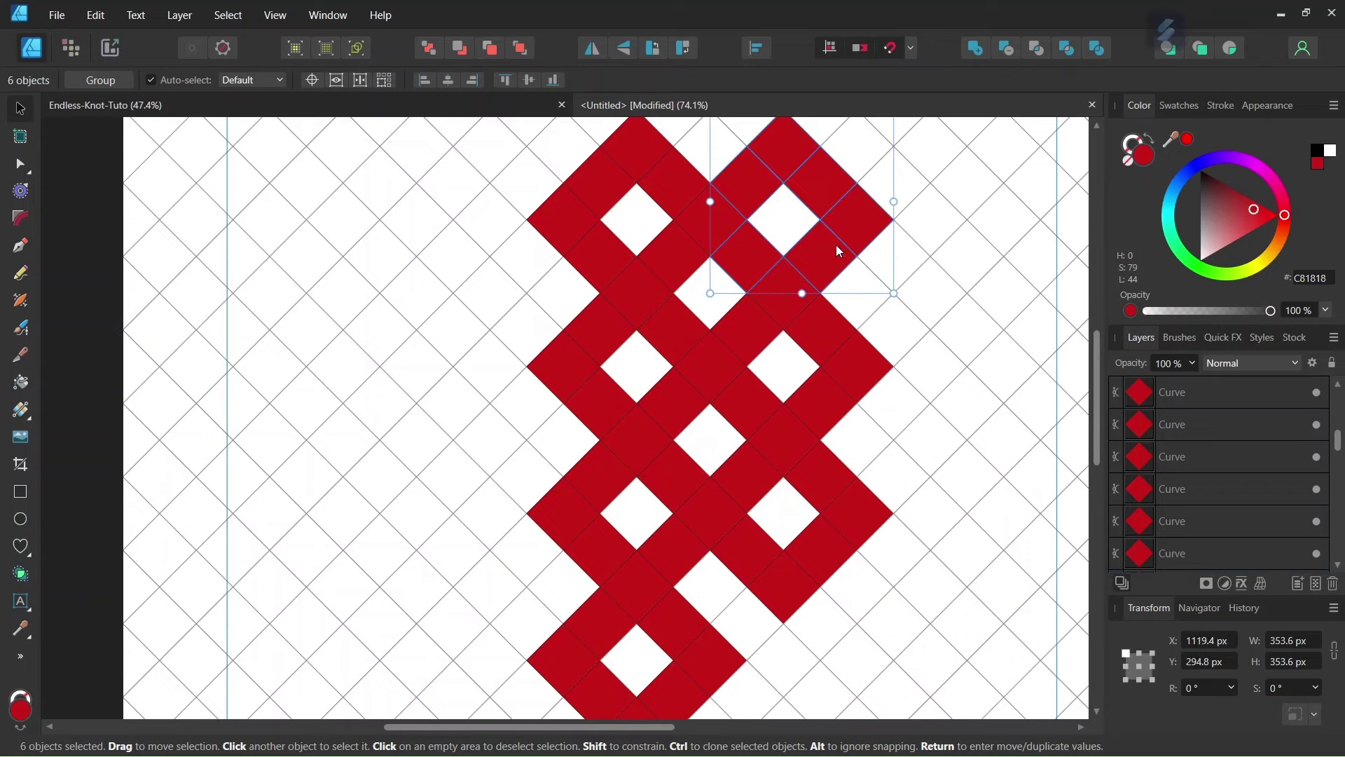
- Duplicate the six upper-right diamonds to the other side of the chain, flip them horizontally, and attach them to the second link's left corner
left_click_drag(839, 250, 460, 397)
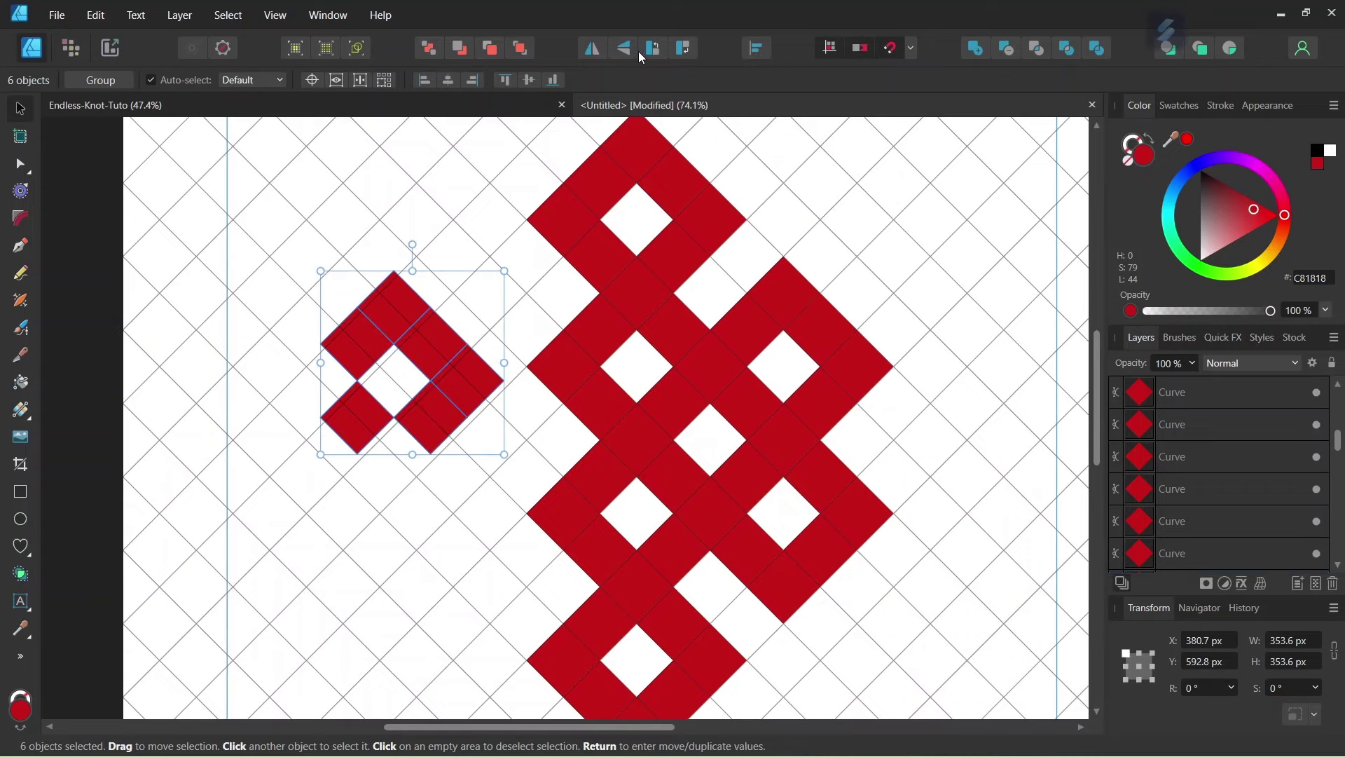
left_click(593, 48)
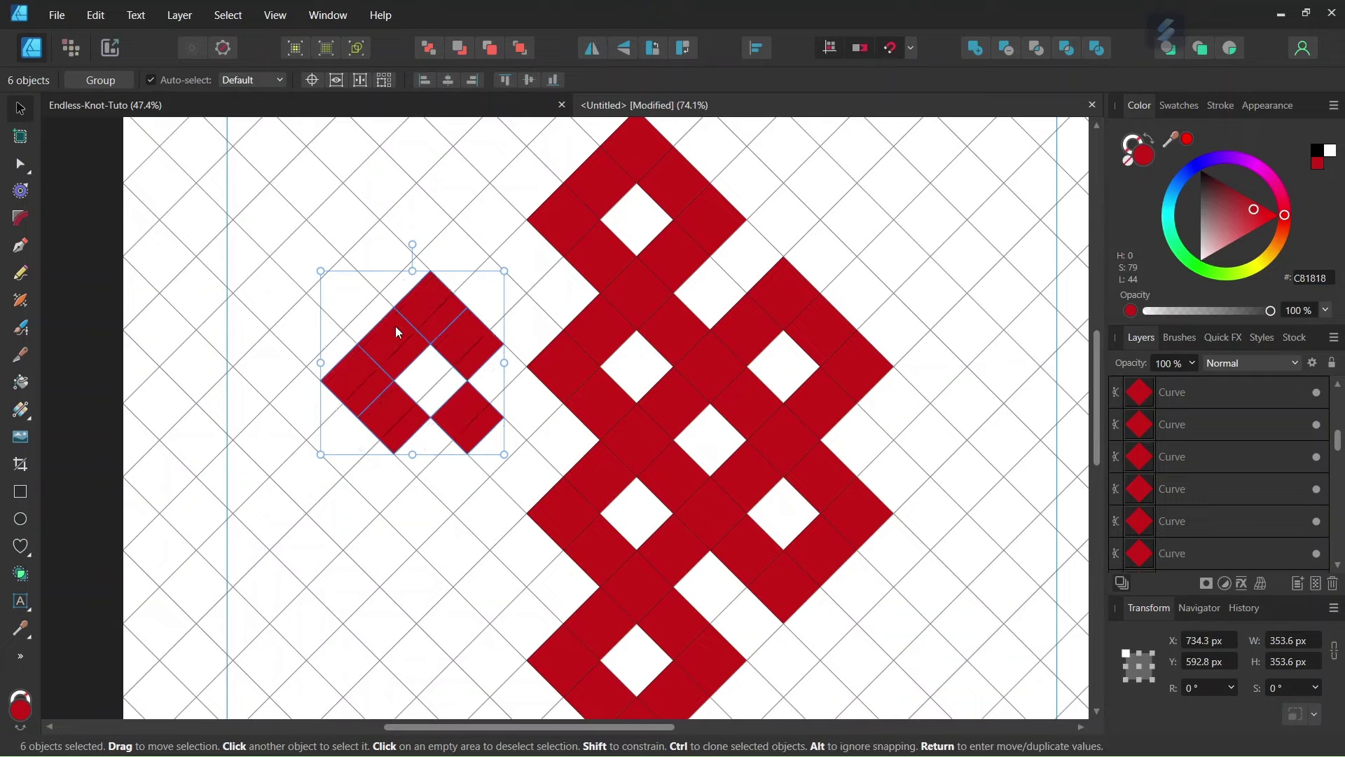
left_click_drag(397, 330, 451, 313)
scroll(644, 511, "up", 1, "ctrl")
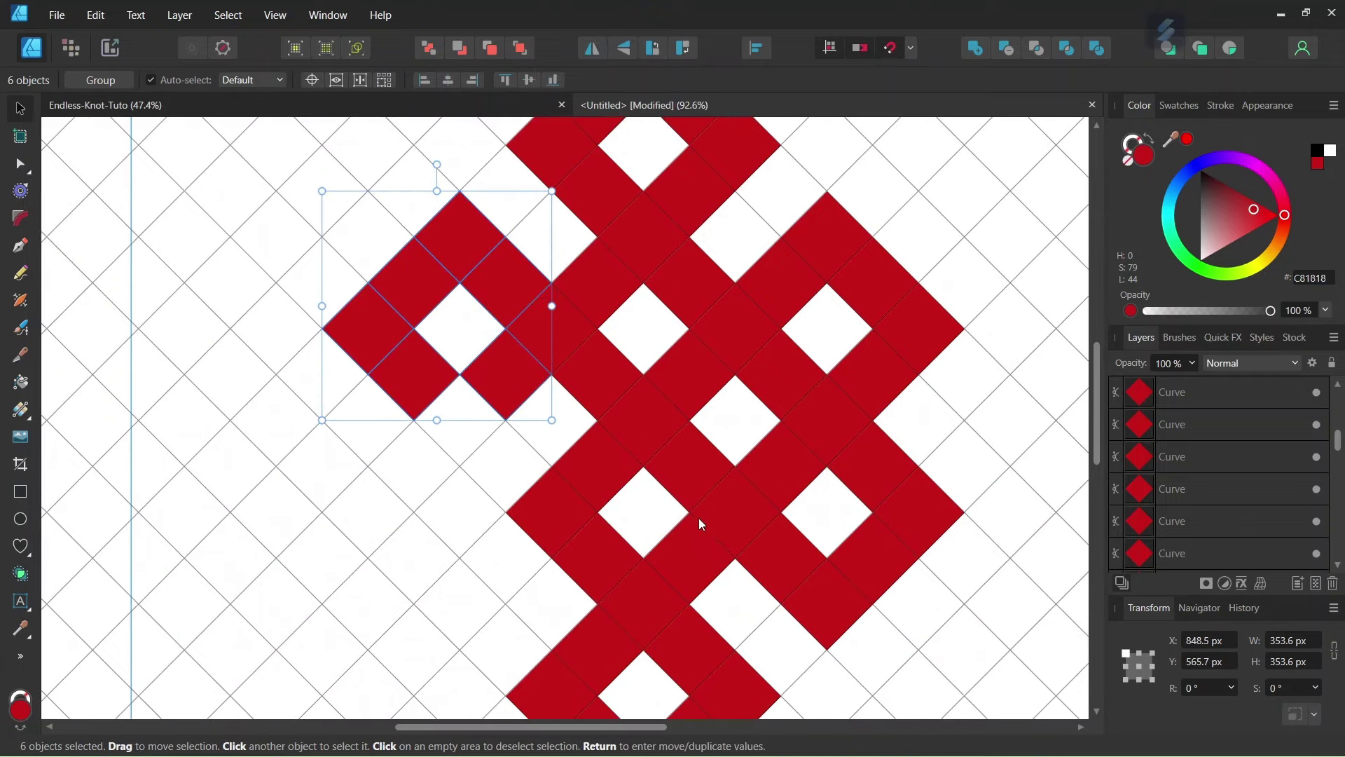
- Duplicate the third central link's diamonds except its right corner two cells' width leftward, completing the lower-left loop of the knot
left_click(683, 456)
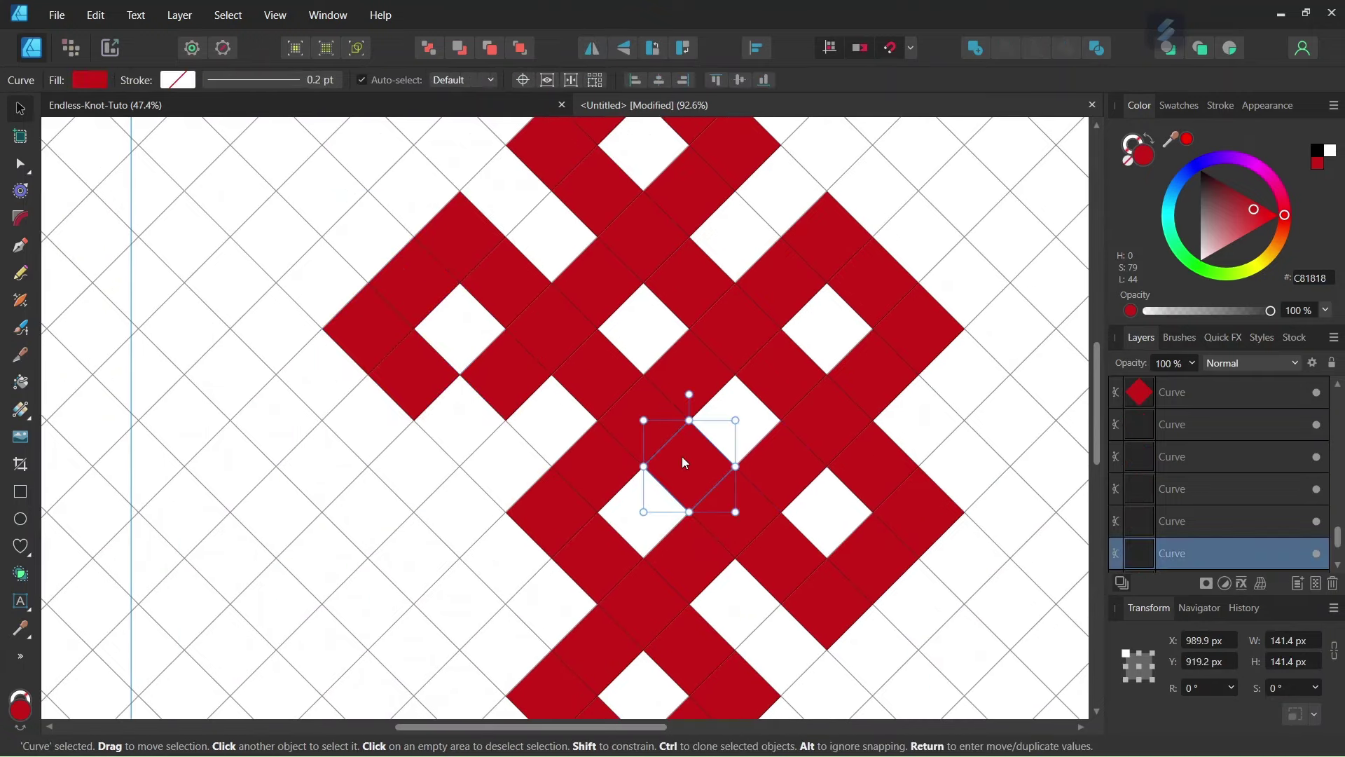
left_click(625, 423, "shift")
left_click(572, 481, "shift")
left_click(536, 523, "shift")
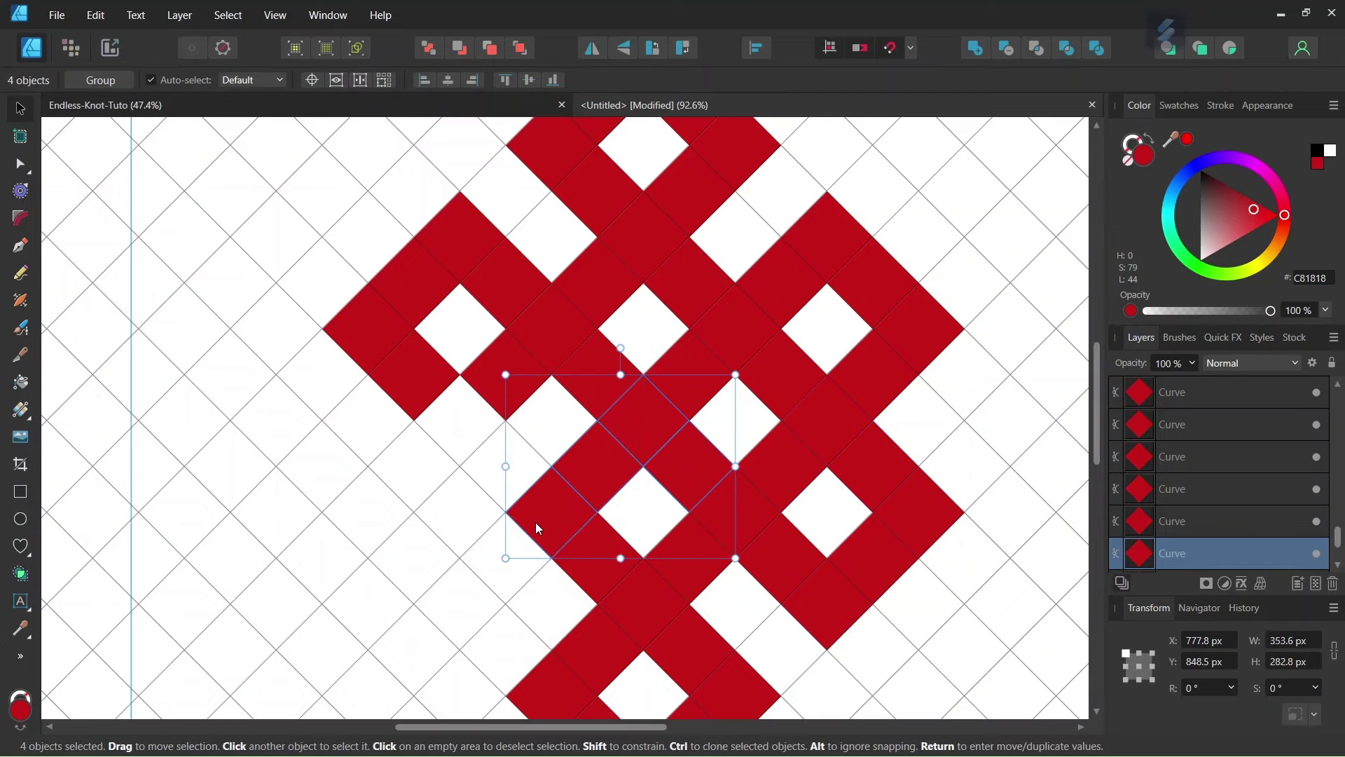
left_click(585, 560, "shift")
left_click(687, 593, "shift")
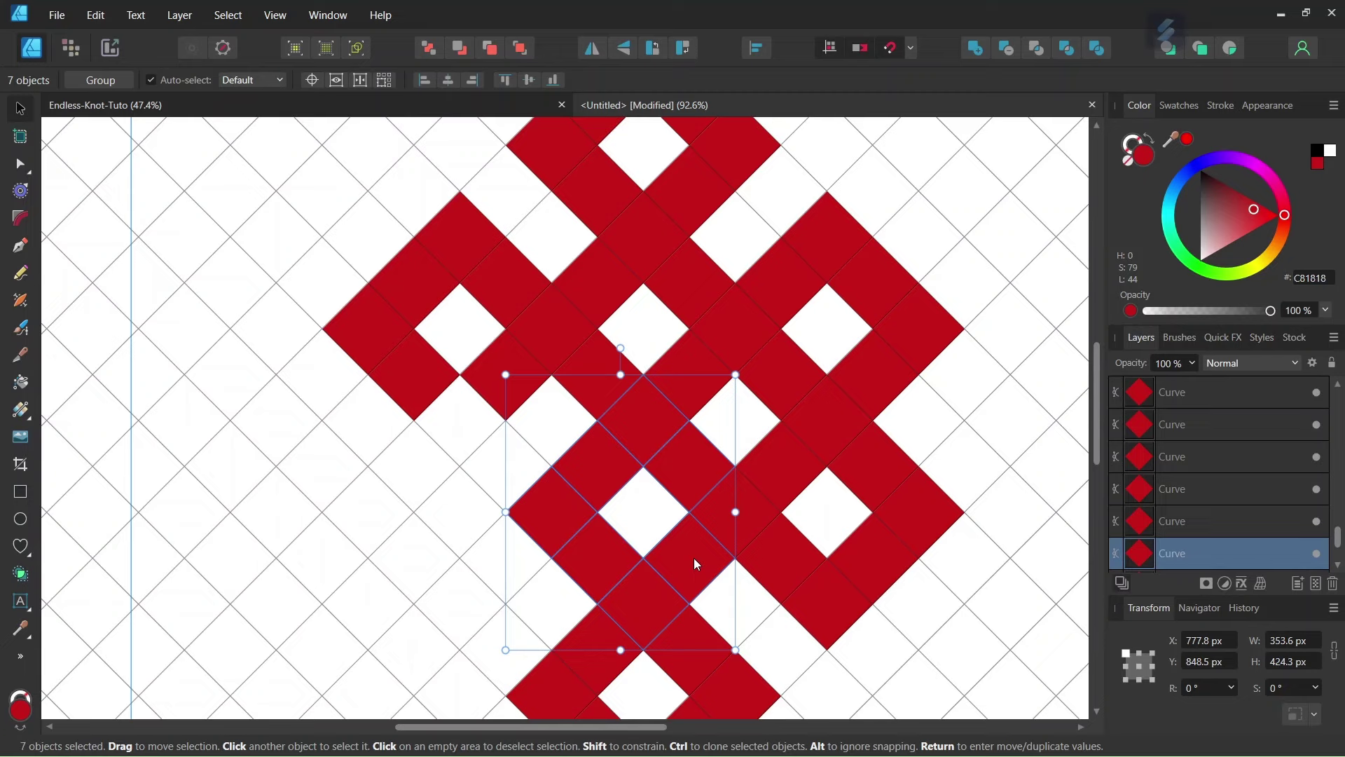
left_click_drag(578, 513, 388, 518)
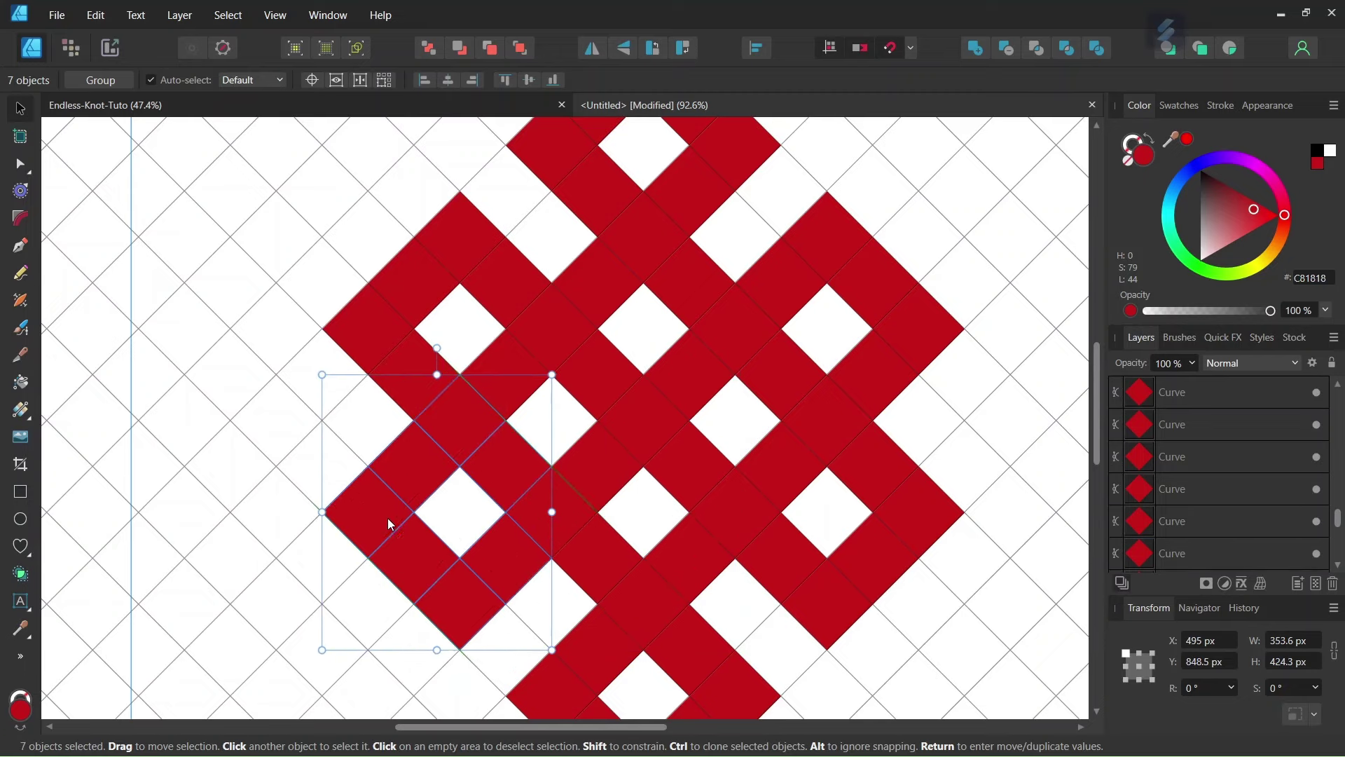
left_click(235, 408)
scroll(258, 403, "down", 3)
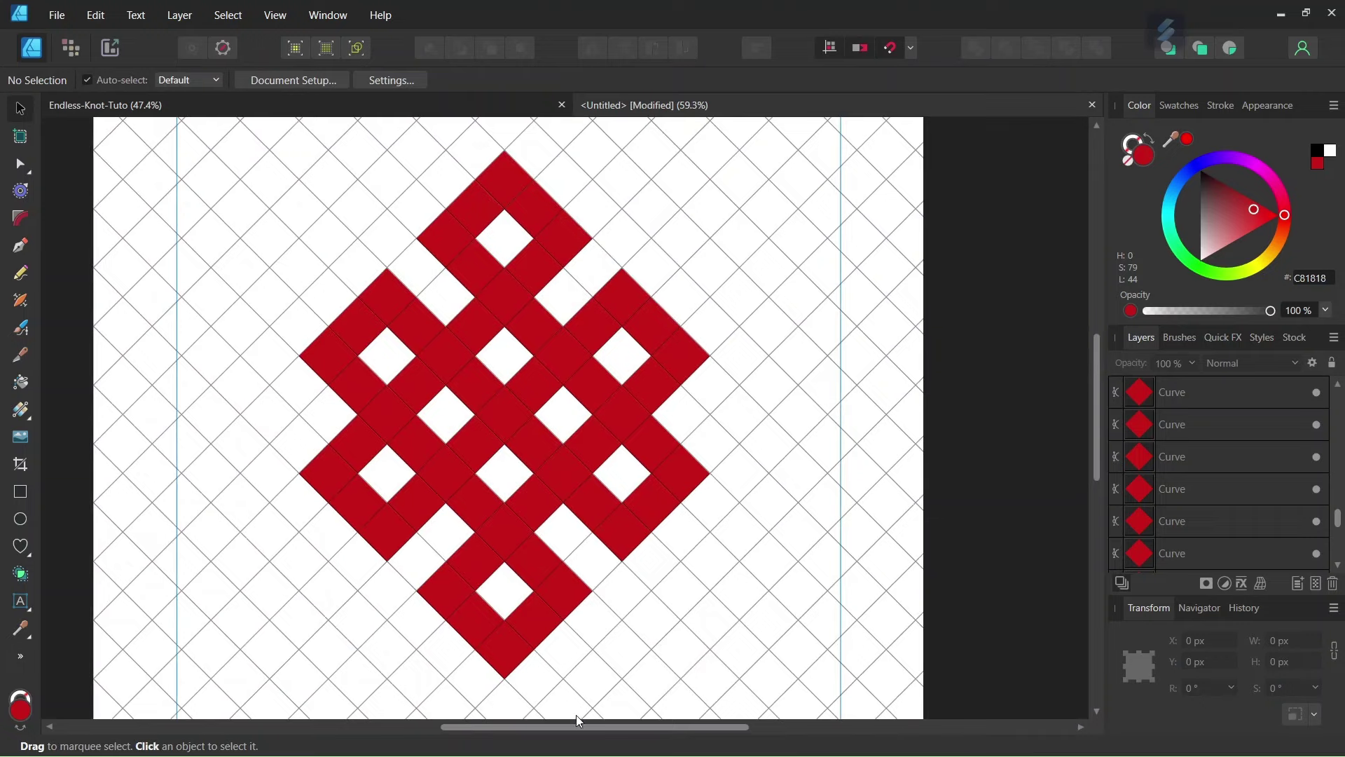
left_click_drag(576, 726, 519, 727)
scroll(448, 527, "down", 1)
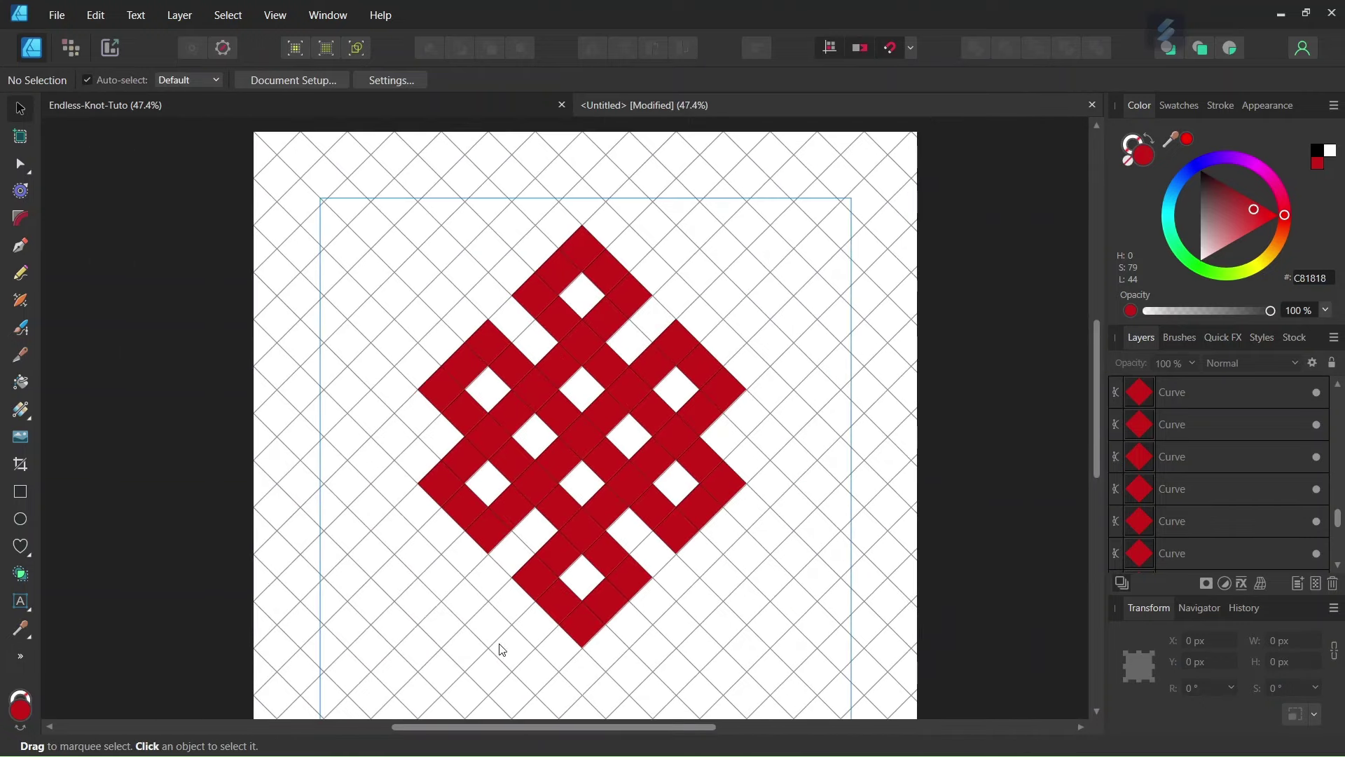
- Check how the strands weave over and under in the finished Endless-Knot-Tuto document, and return to the untitled drawing
left_click_drag(494, 725, 492, 726)
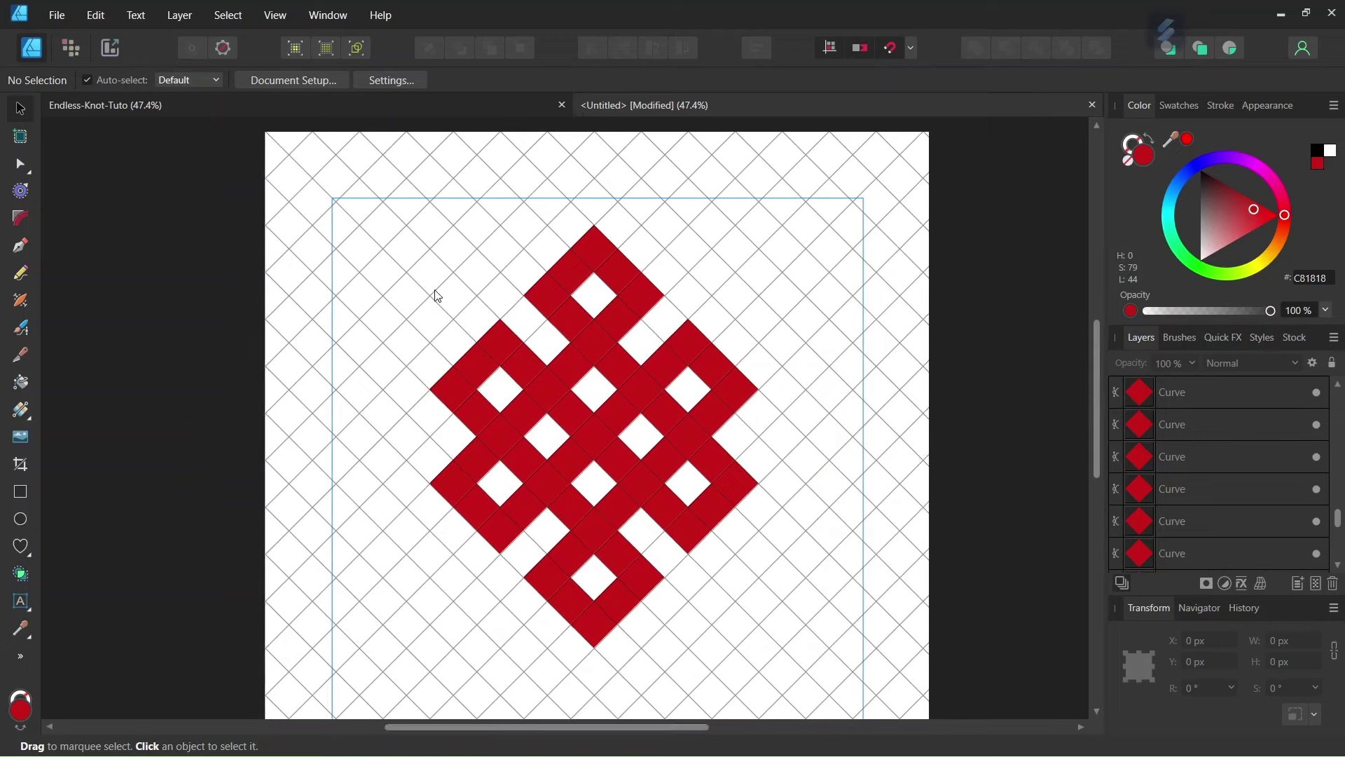
left_click(358, 105)
scroll(472, 418, "up", 1)
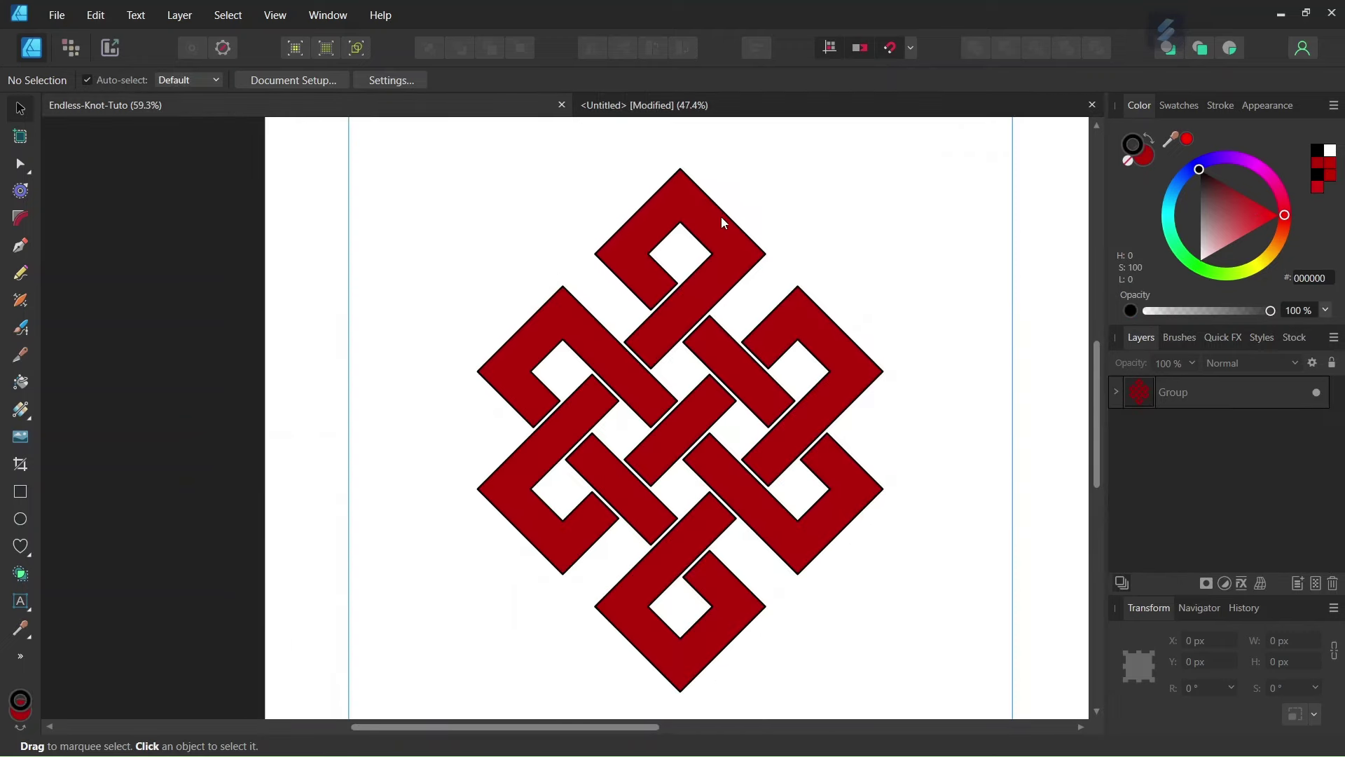
left_click(677, 105)
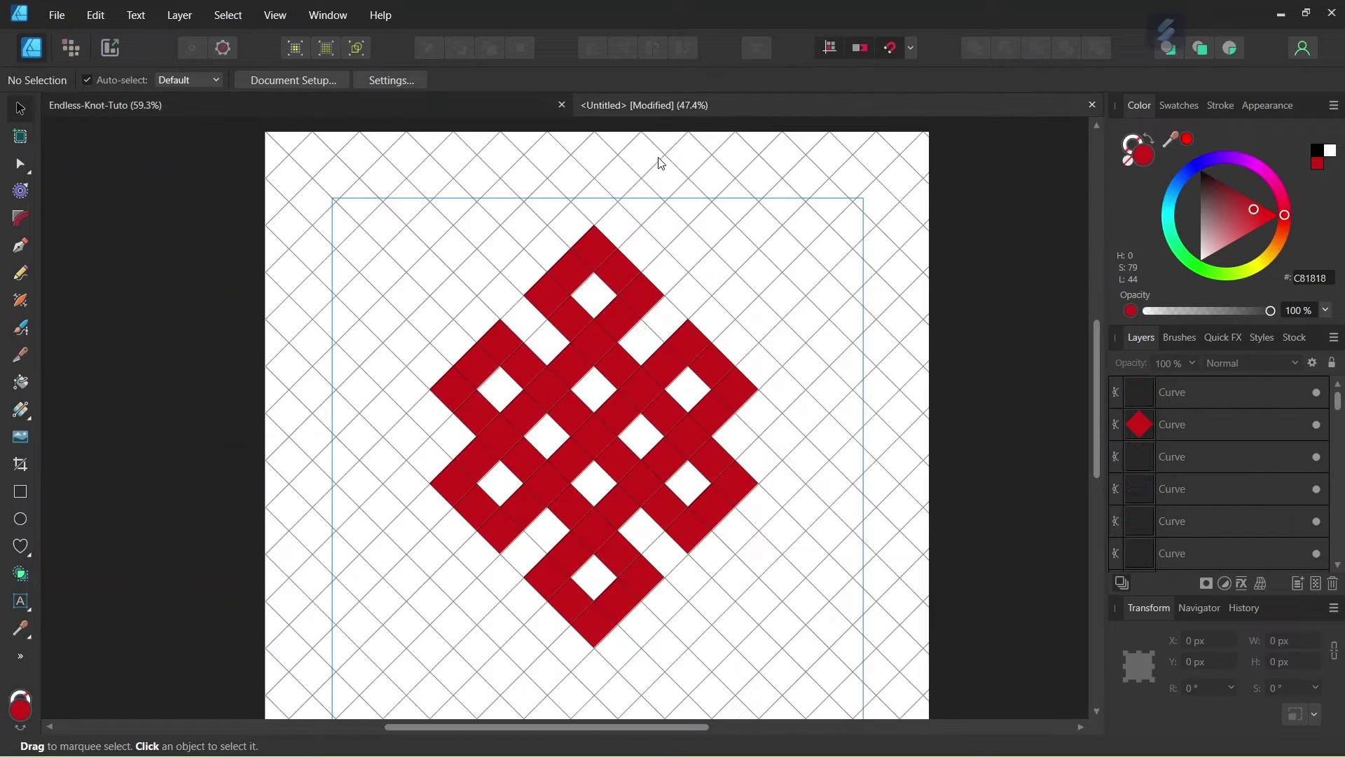
- Select all the diamonds and use the Shape Builder to merge the top loop and the two left-hand loops into separate woven strands
key("ctrl+a")
left_click(378, 318)
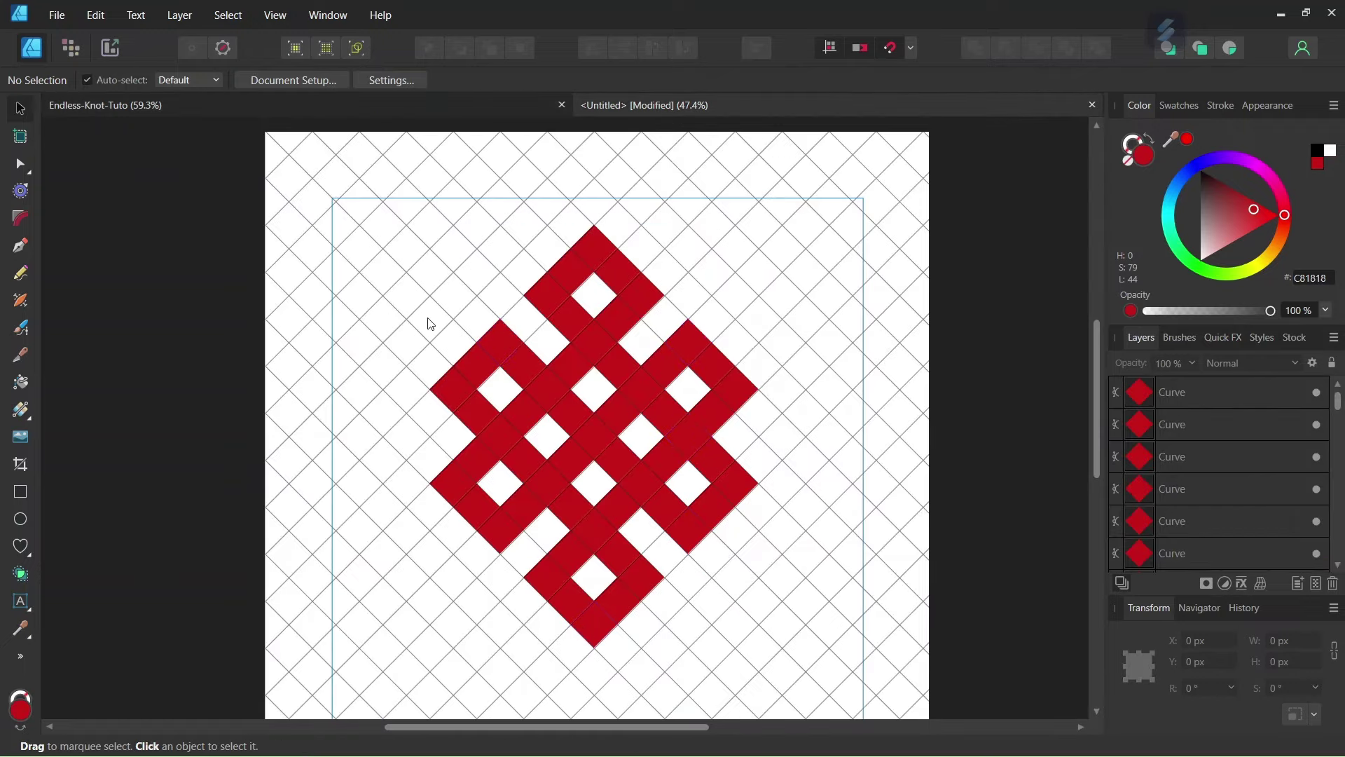
key("ctrl+a")
scroll(464, 323, "up", 1)
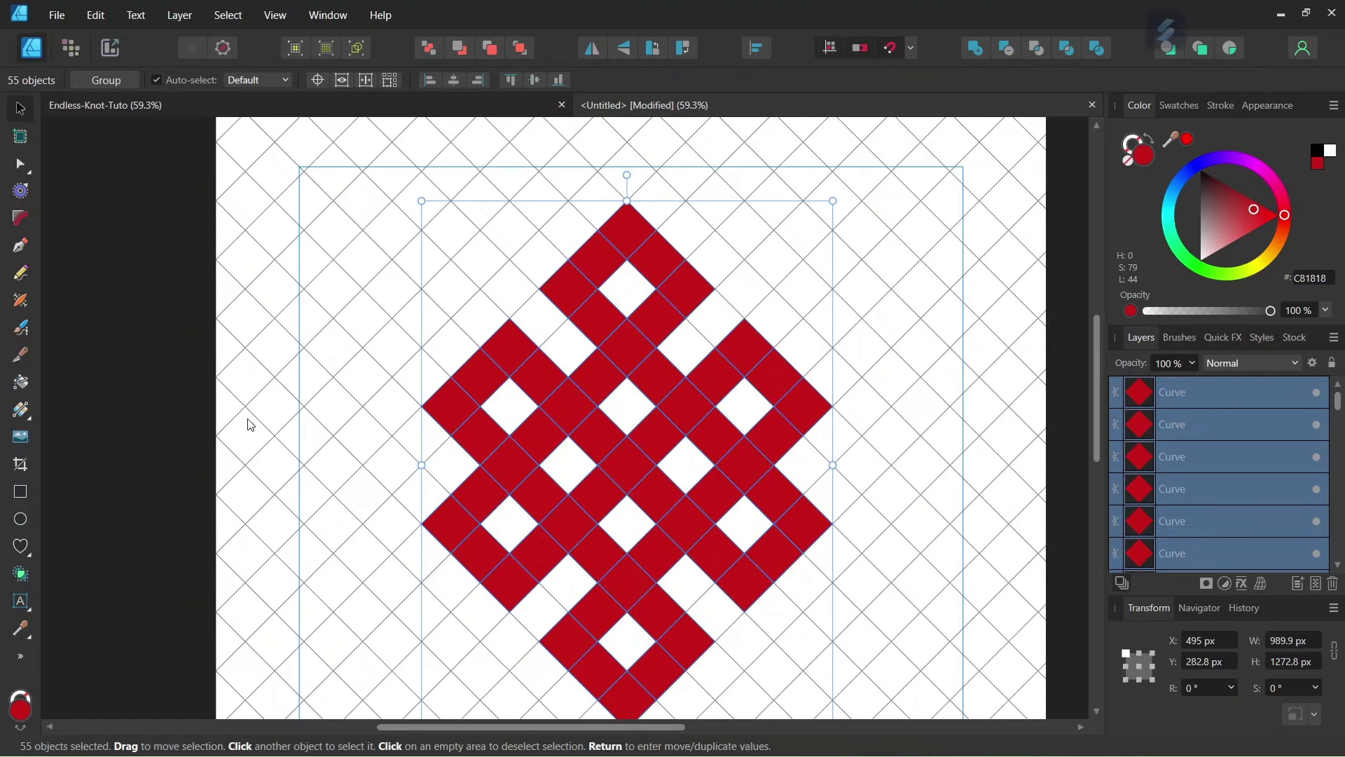
left_click(30, 572)
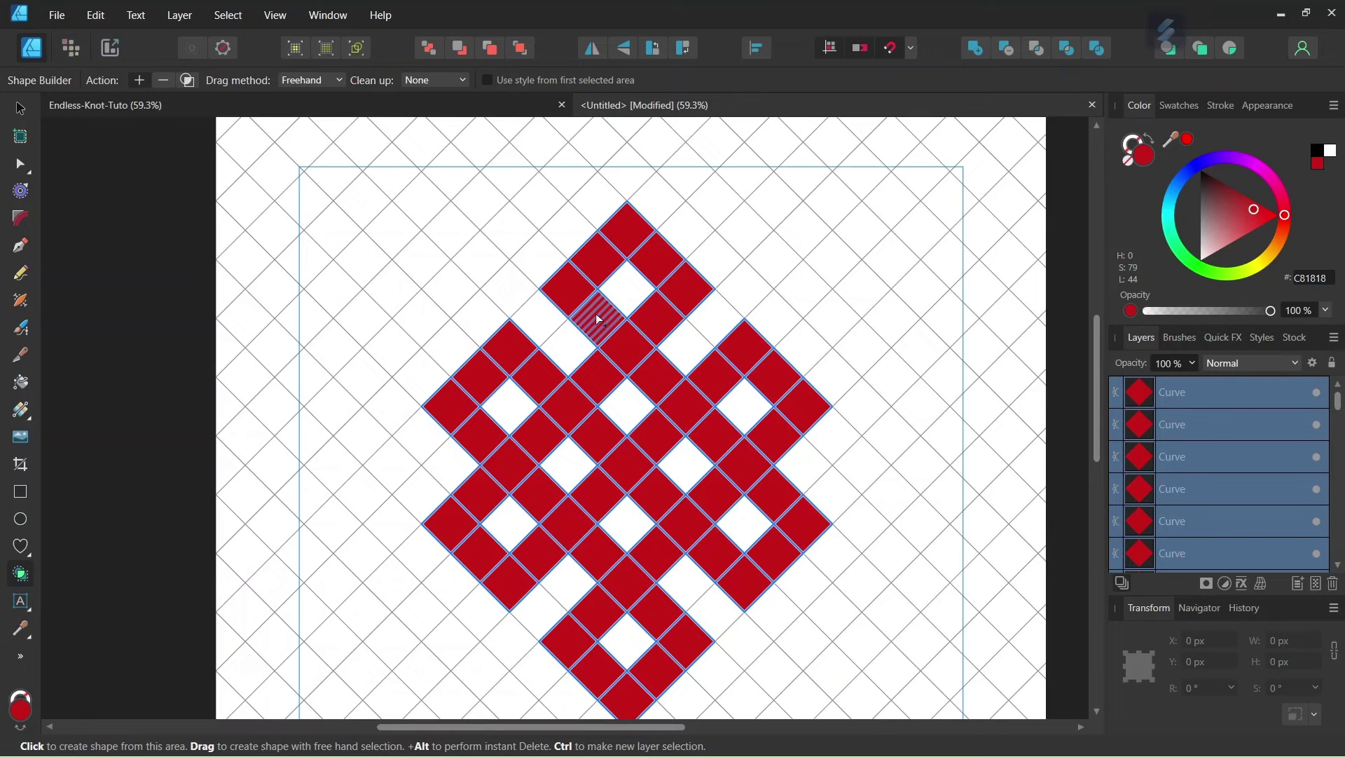
mouse_move(603, 320)
left_mouse_down()
mouse_move(575, 281)
mouse_move(616, 237)
mouse_move(640, 234)
mouse_move(686, 275)
mouse_move(594, 372)
left_mouse_up()
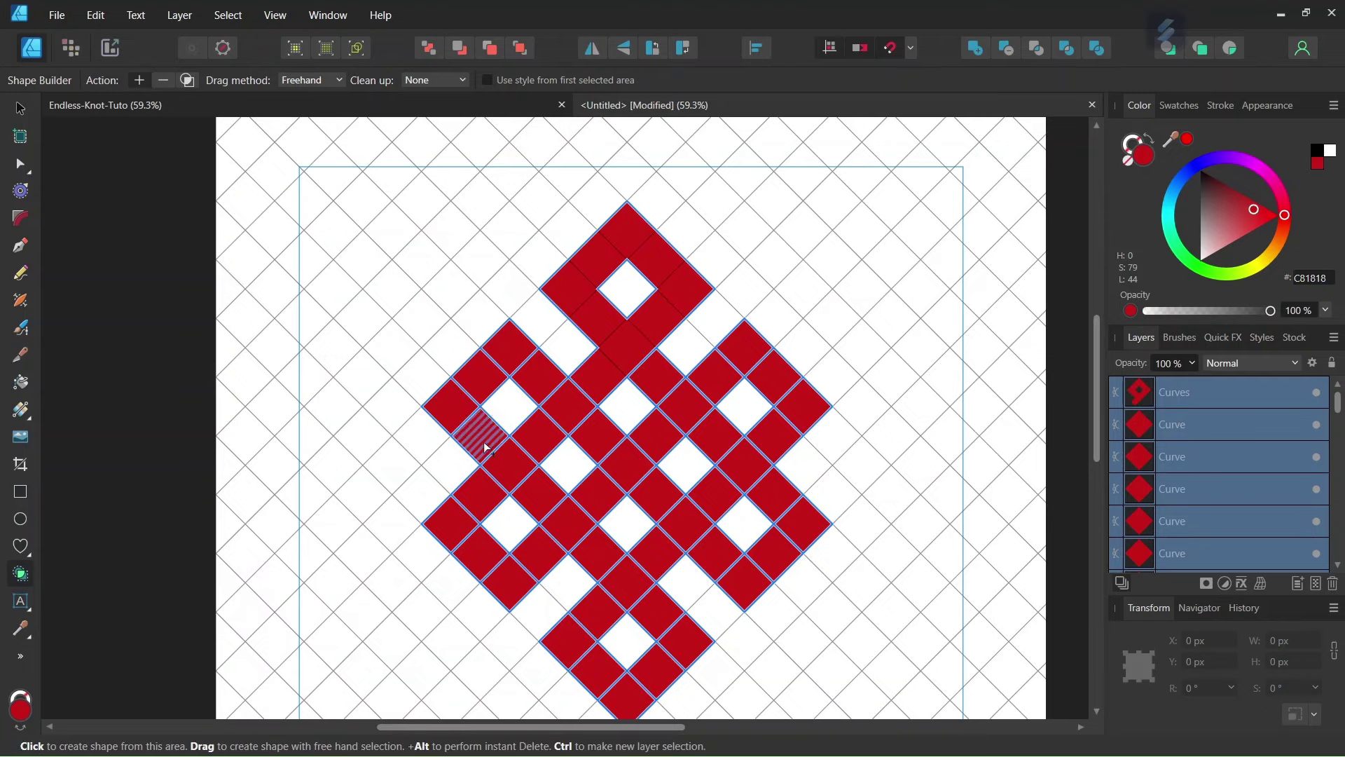
mouse_move(481, 437)
left_mouse_down()
mouse_move(456, 402)
mouse_move(520, 352)
mouse_move(595, 438)
mouse_move(532, 486)
mouse_move(534, 434)
mouse_move(503, 486)
mouse_move(453, 525)
mouse_move(496, 570)
mouse_move(531, 554)
left_mouse_up()
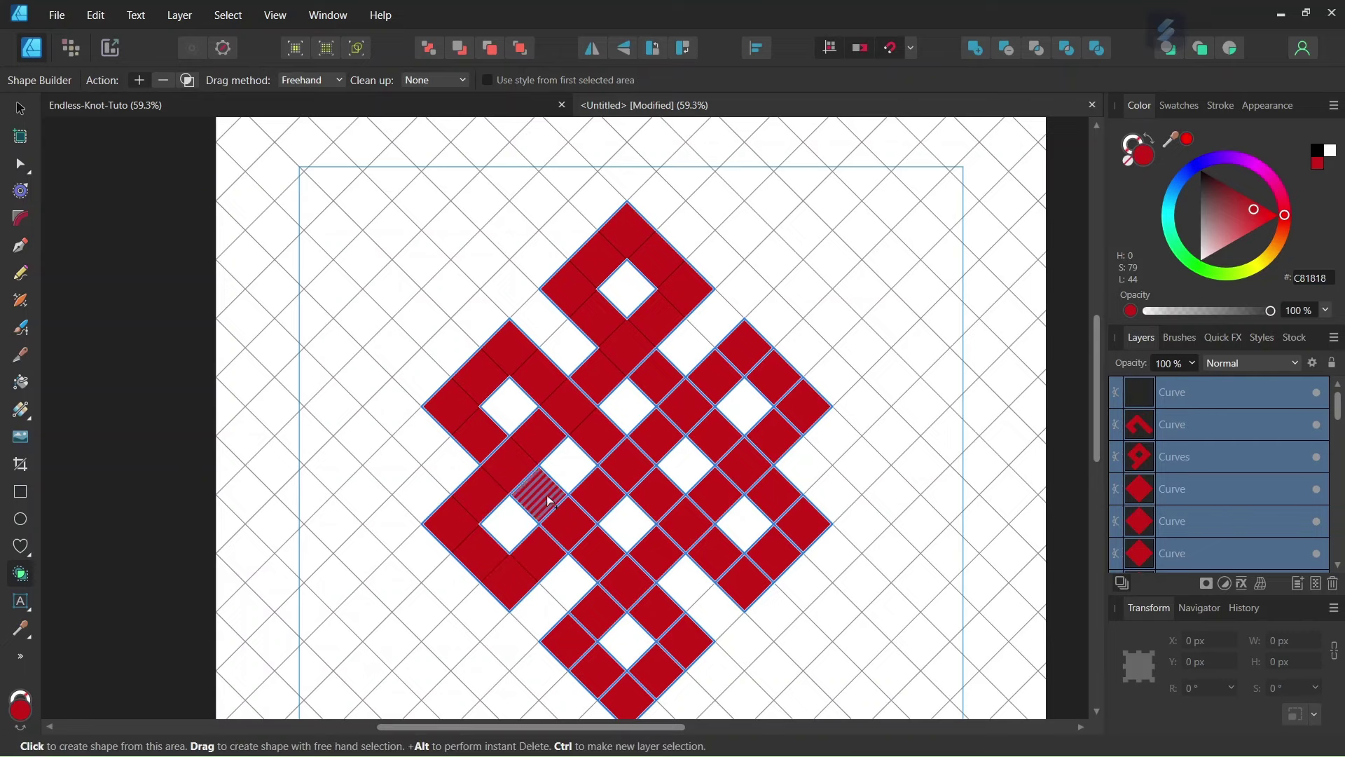
- Merge the remaining diamonds into the three straight inner strands, the two right-hand loops and the bottom loop, following the over-under weave
left_click_drag(547, 501, 599, 560)
left_click_drag(601, 506, 656, 452)
left_click_drag(656, 382, 712, 432)
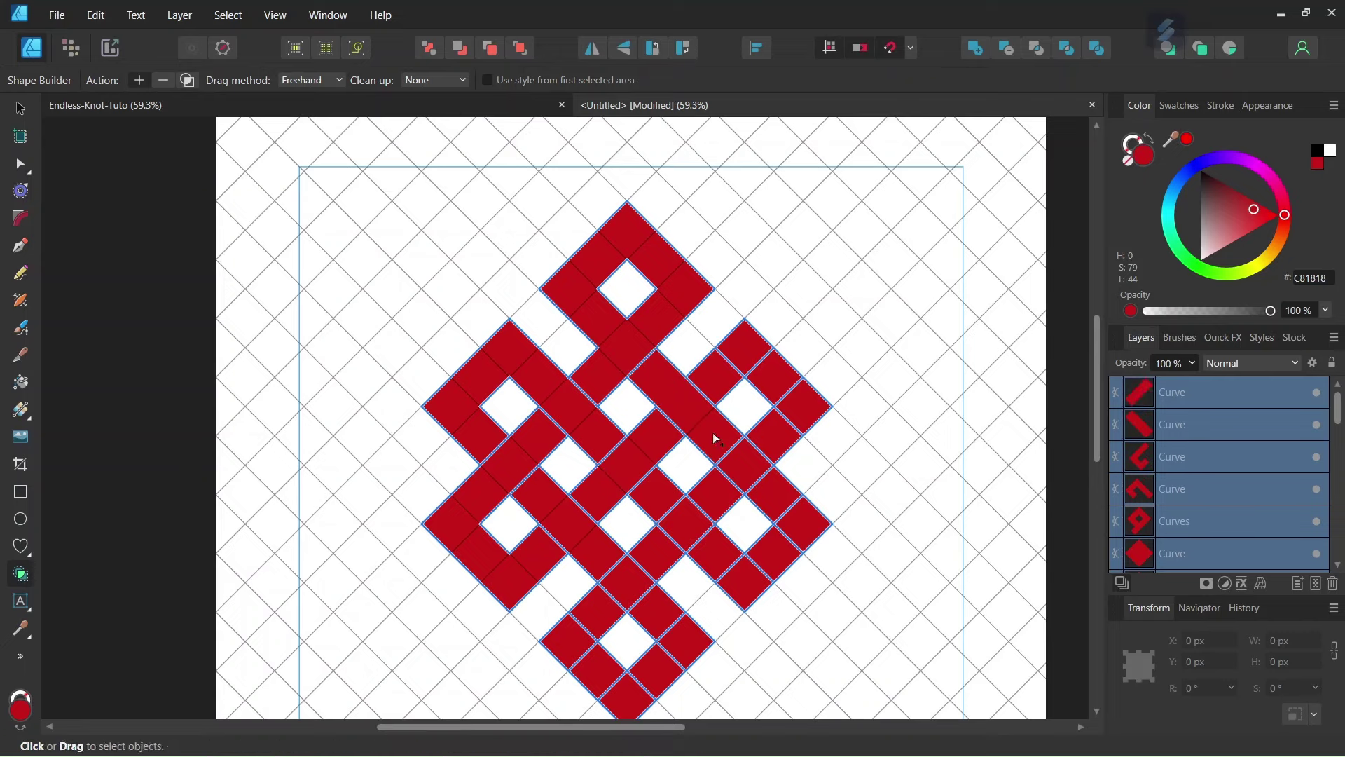
scroll(714, 421, "down", 1)
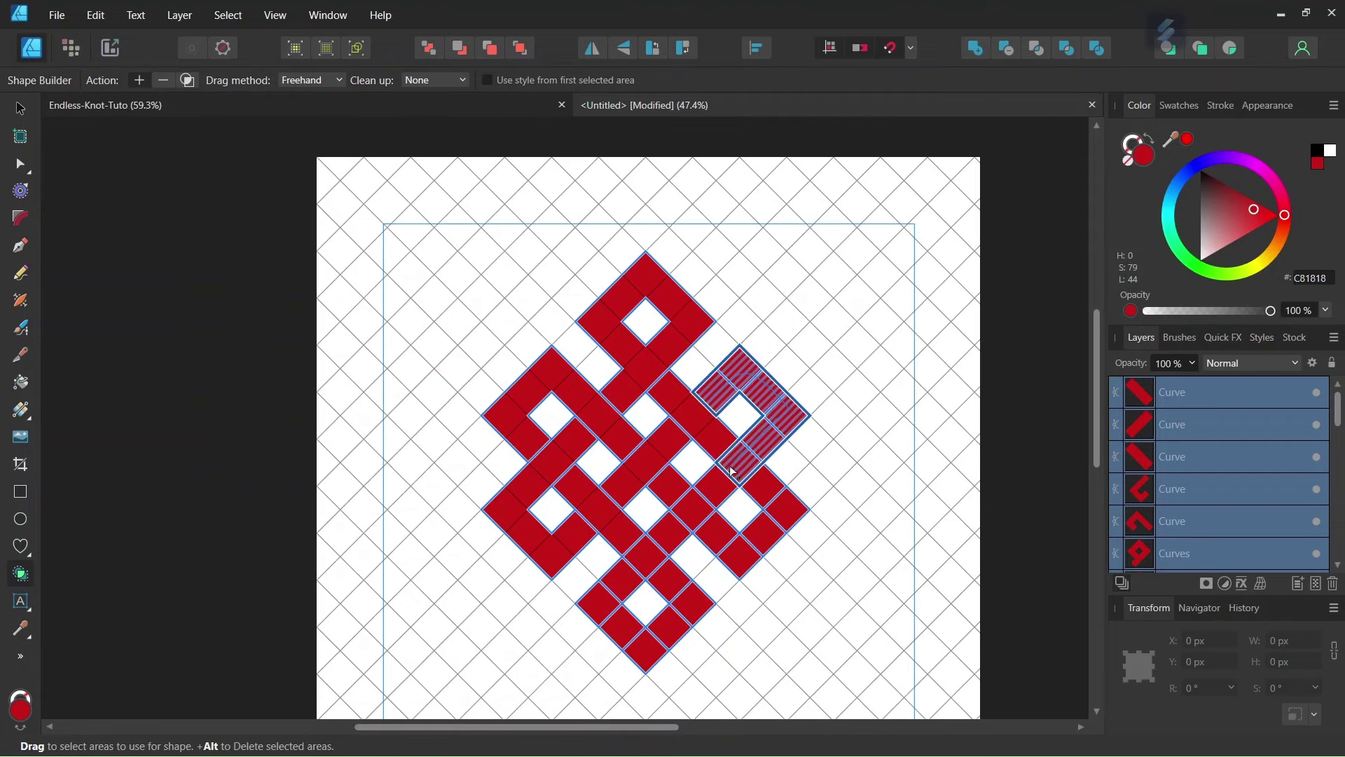
scroll(701, 554, "up", 1)
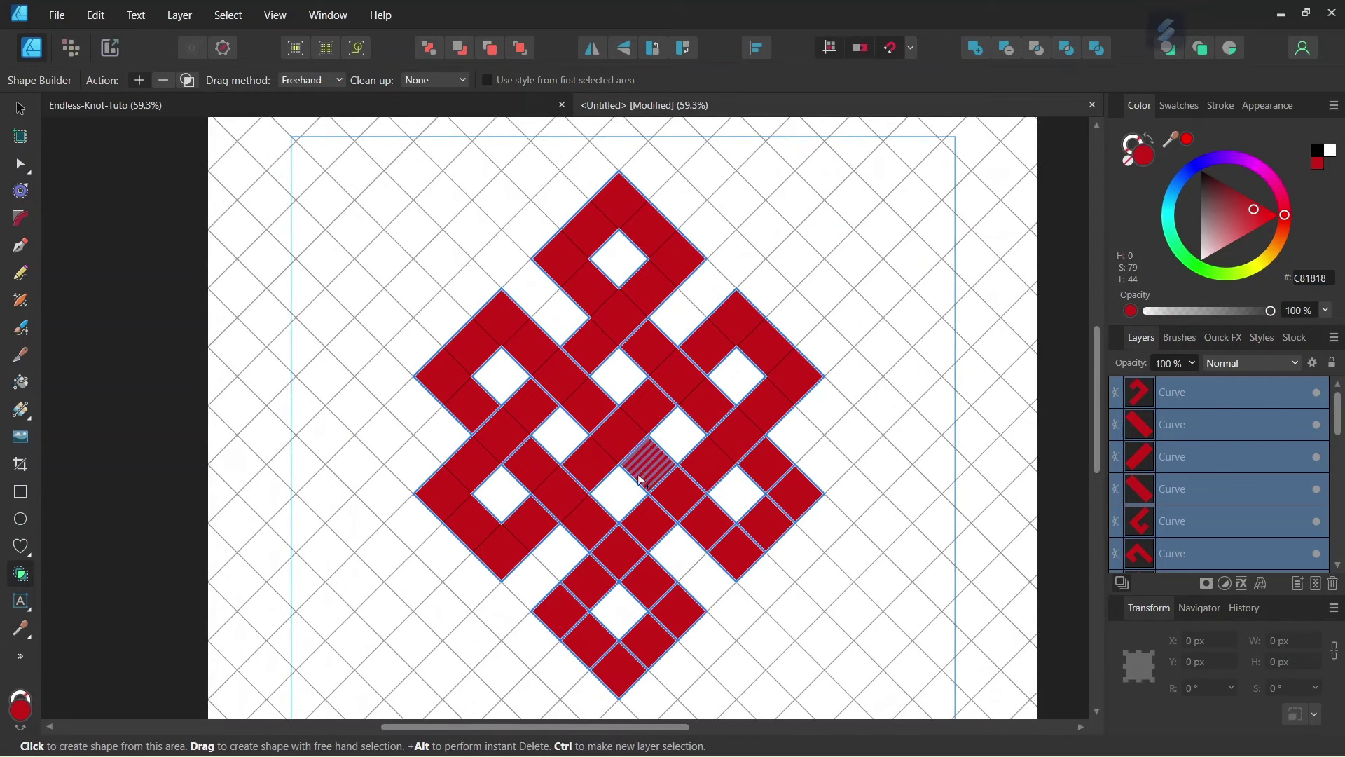
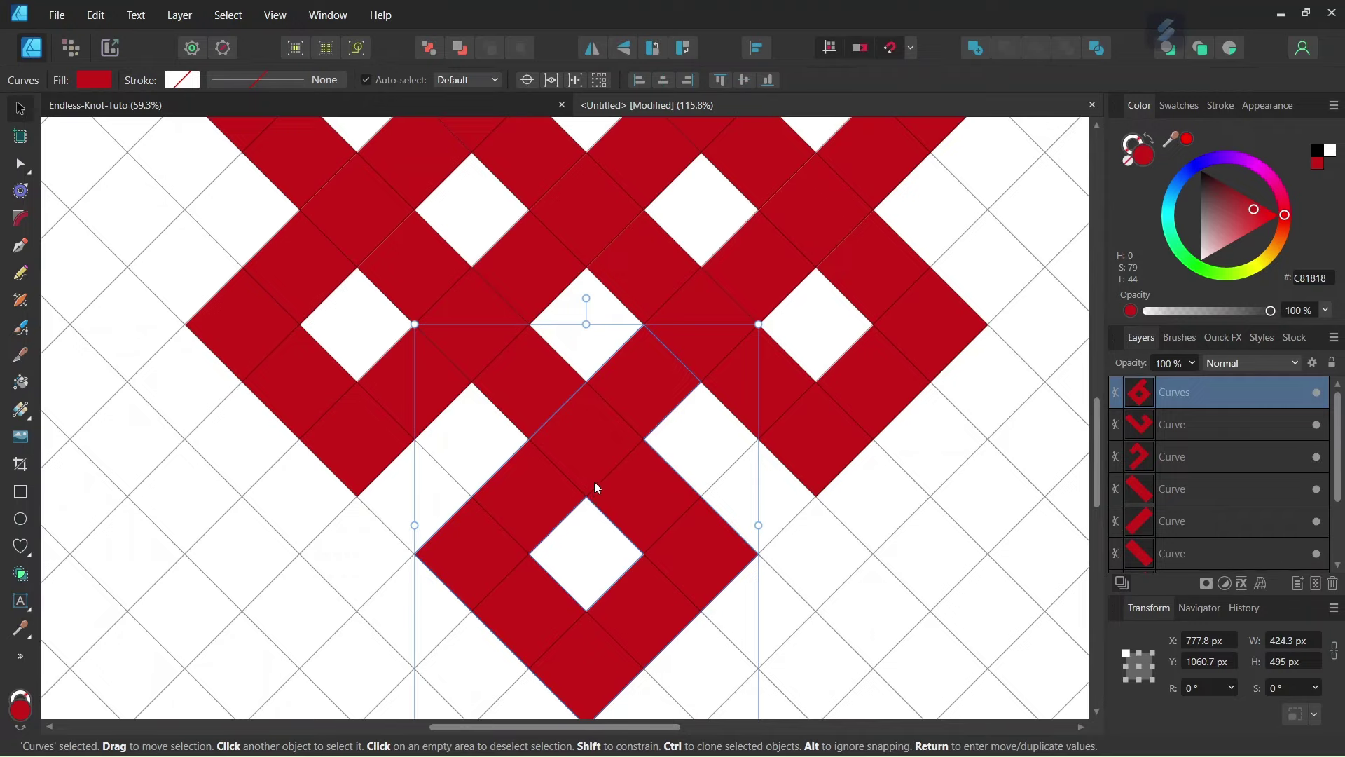
- Draw a straight 100 px Pen line on the top loop from its hole's lowest corner to the inner notch at its lower-left edge
scroll(597, 487, "down", 5)
scroll(598, 439, "down", 2)
scroll(576, 406, "up", 2)
scroll(576, 407, "up", 5)
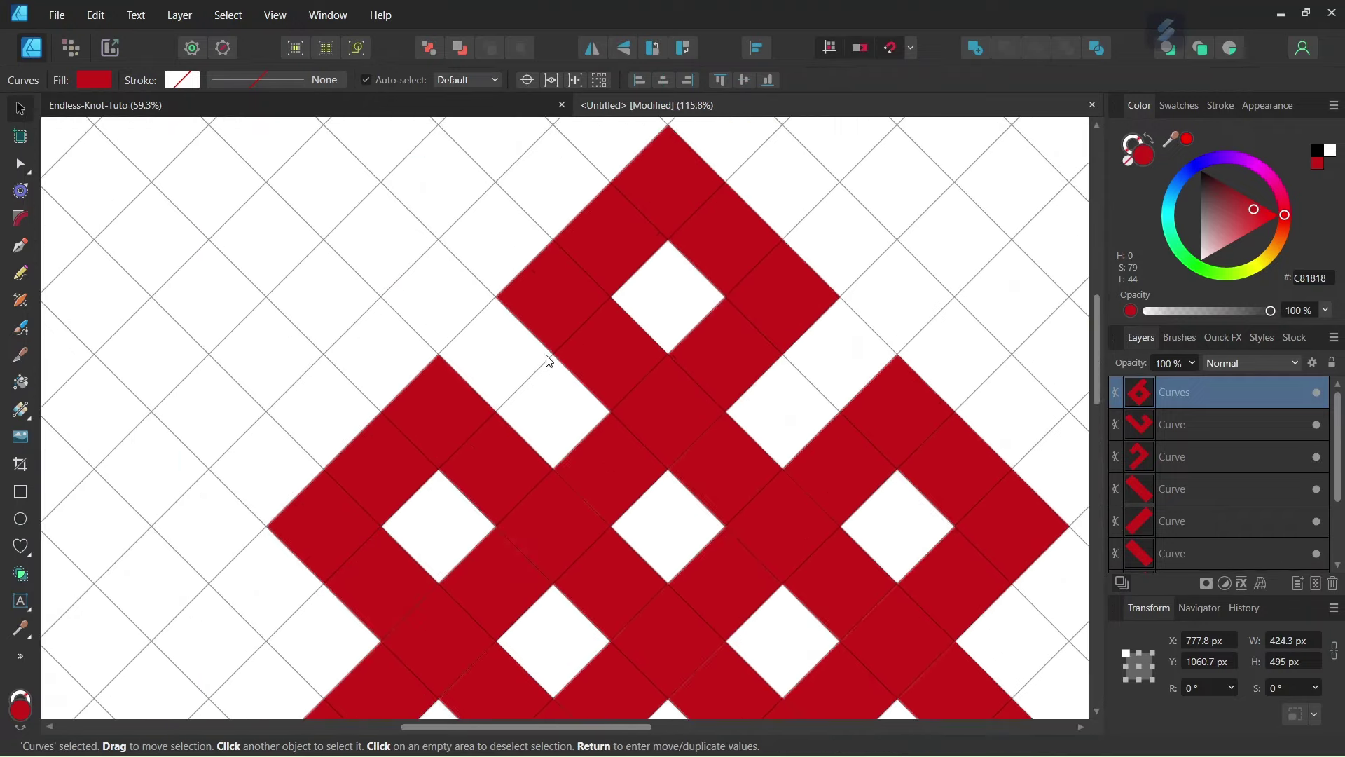
key("ctrl+shift+bracketleft")
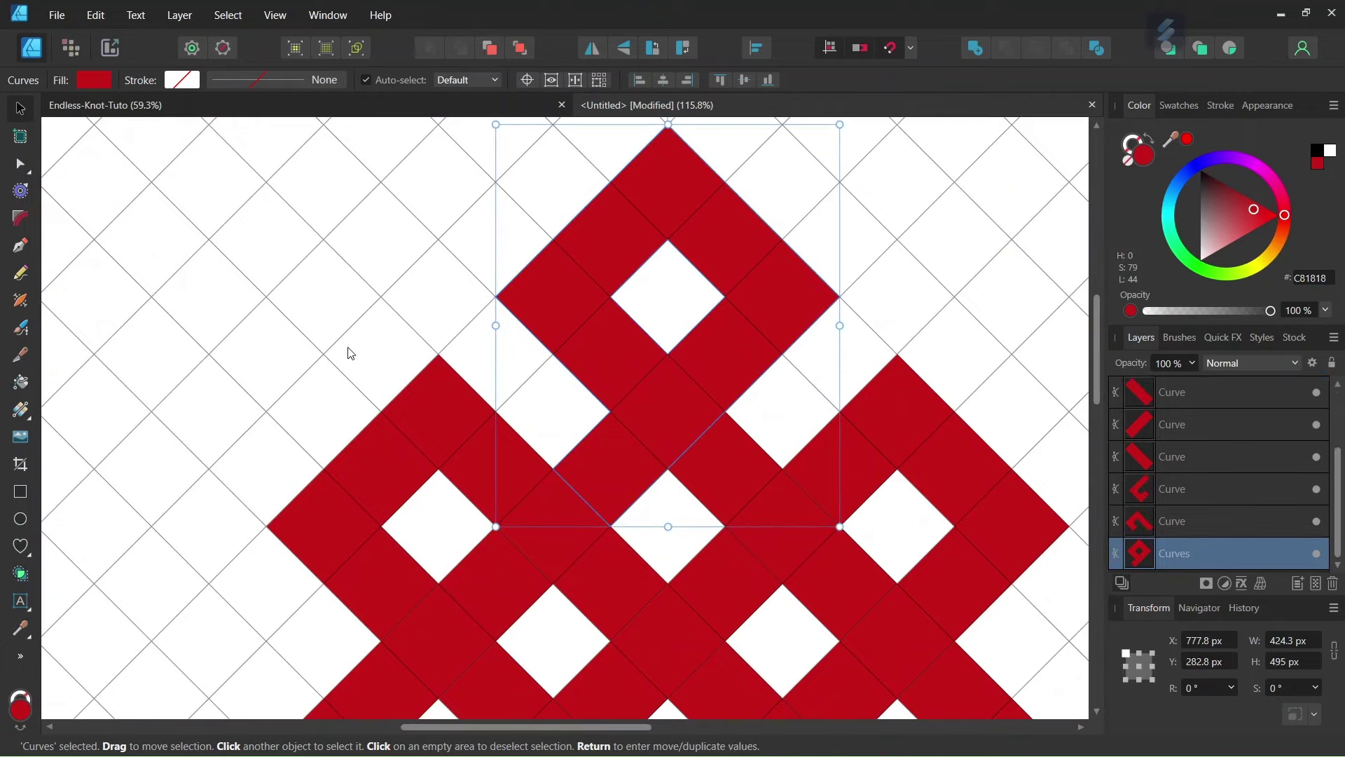
left_click(20, 246)
scroll(517, 356, "up", 2)
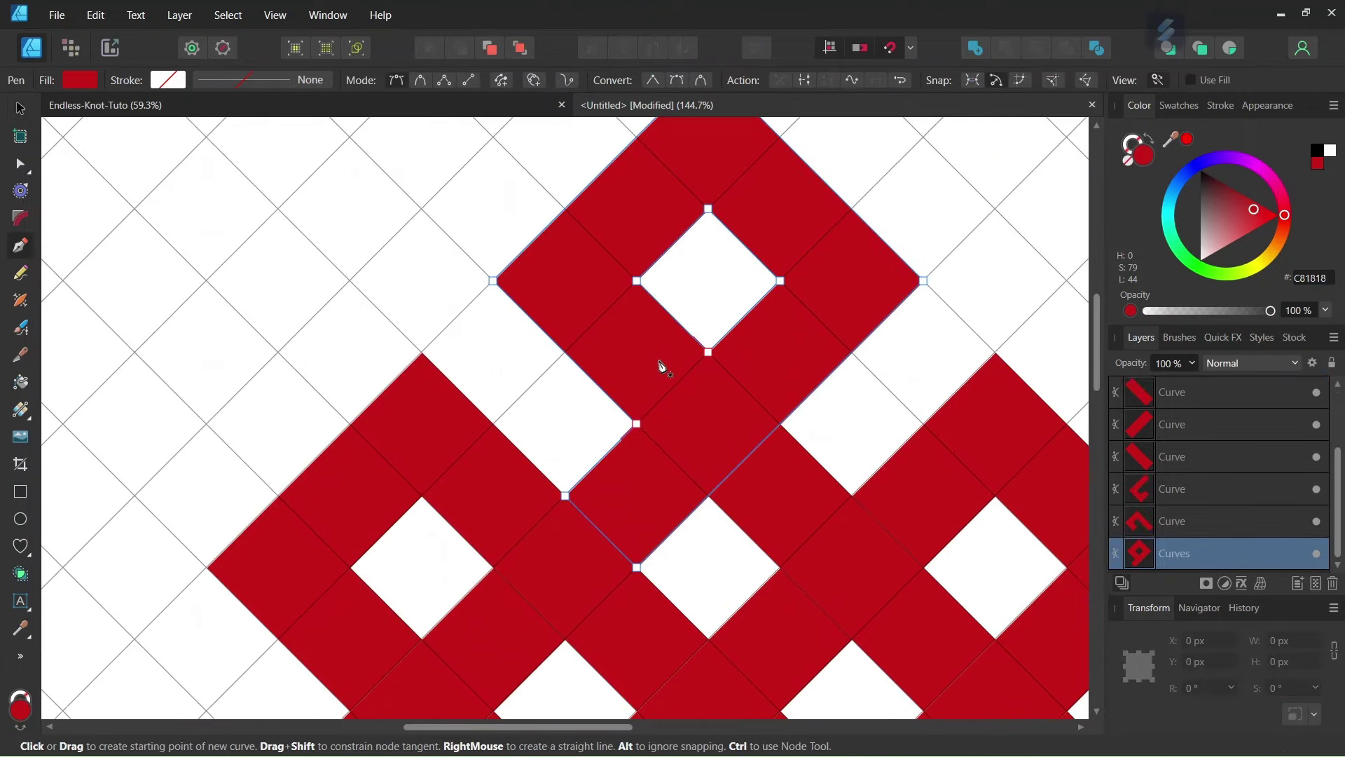
left_click(709, 352)
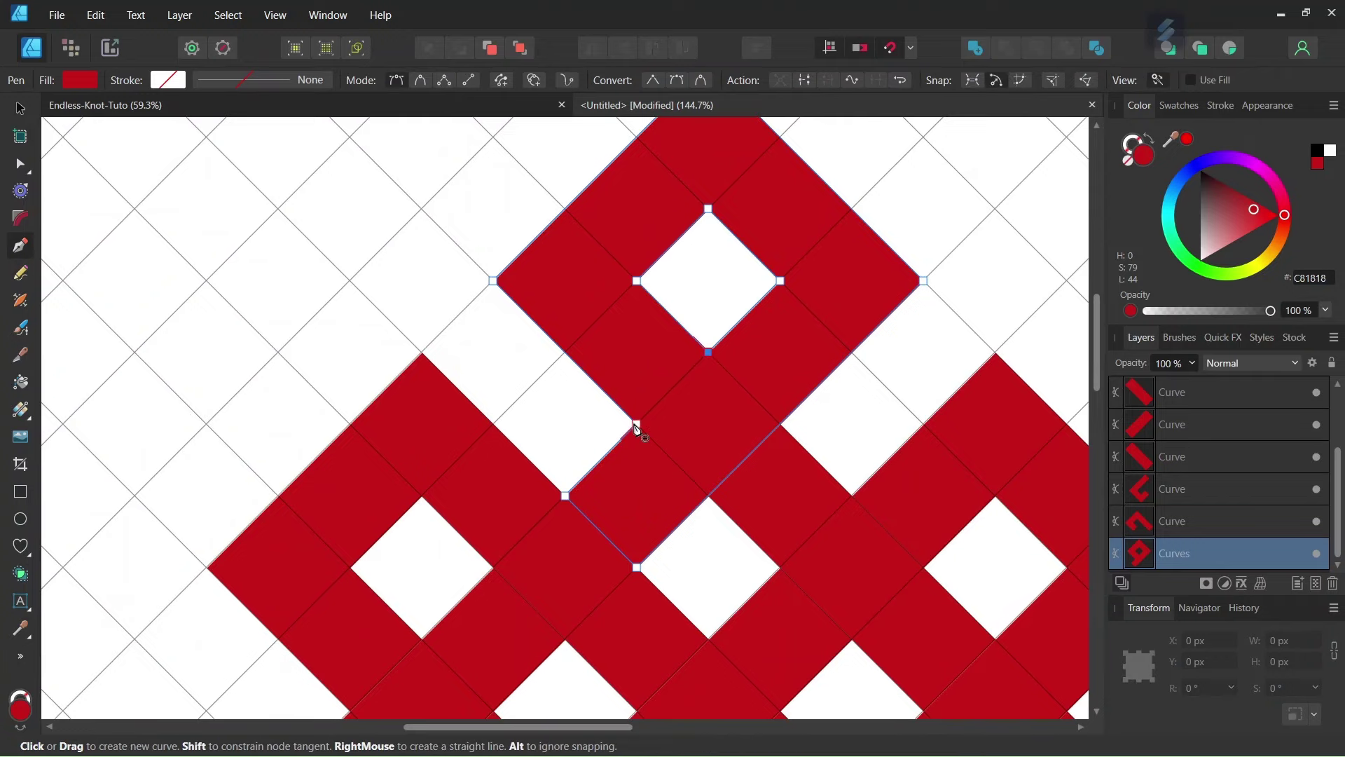
scroll(639, 429, "up", 5)
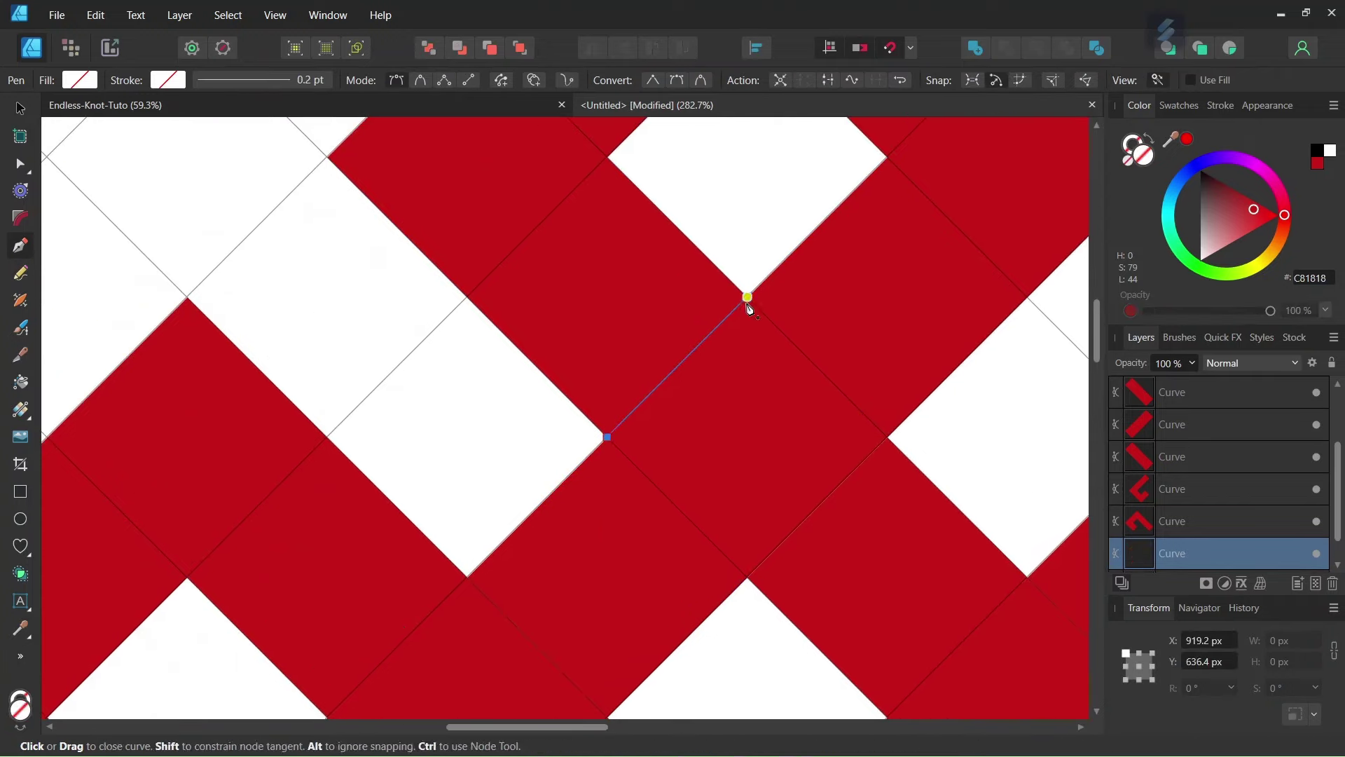
left_click(636, 423)
scroll(658, 411, "down", 5)
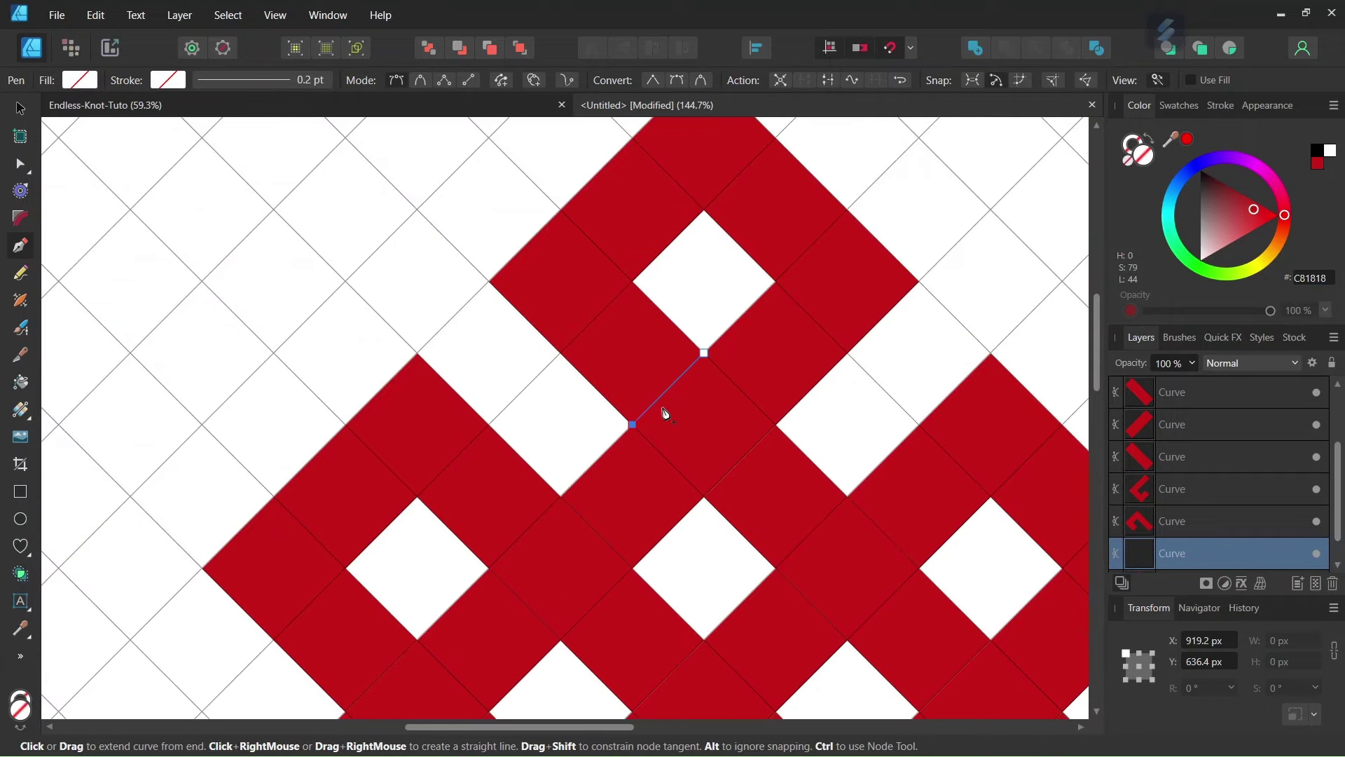
- Select the new line together with the top loop and divide the loop along it
left_click(20, 109)
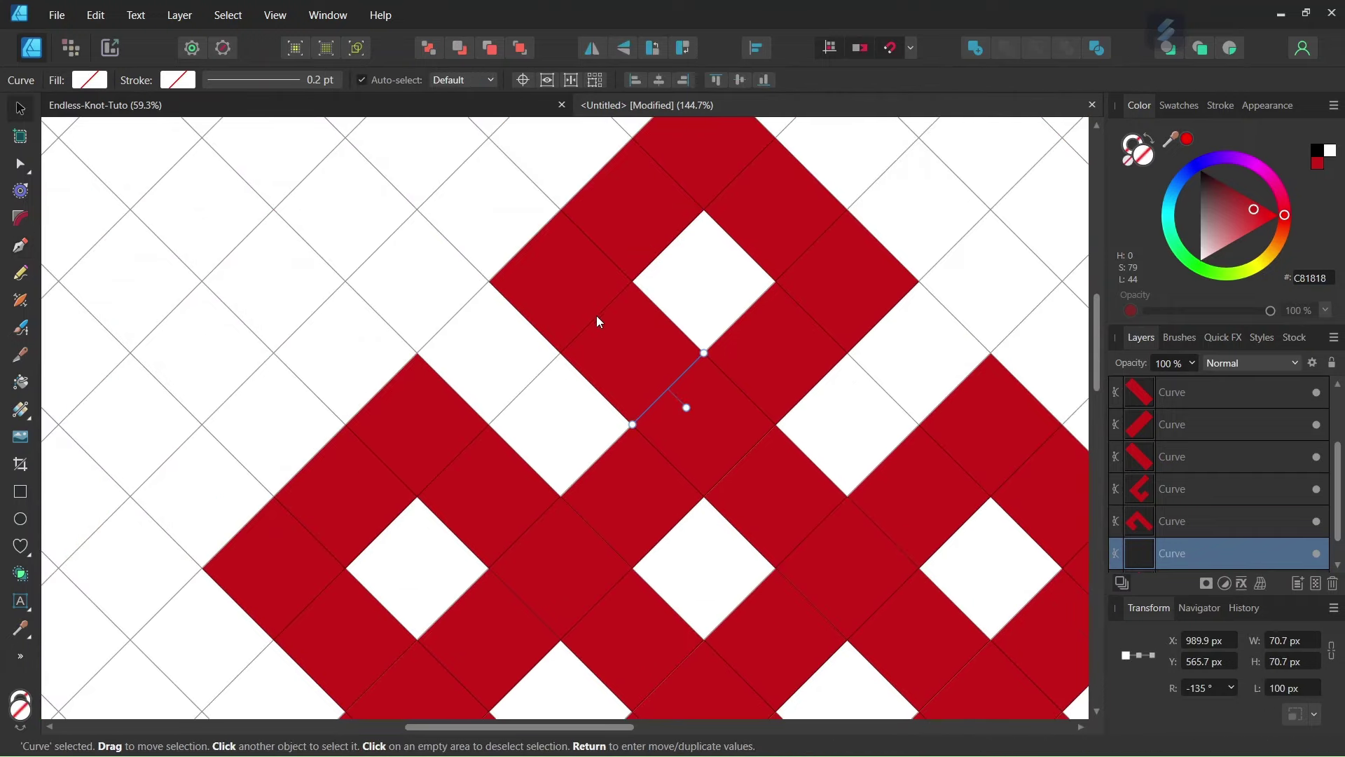
left_click(834, 287, "shift")
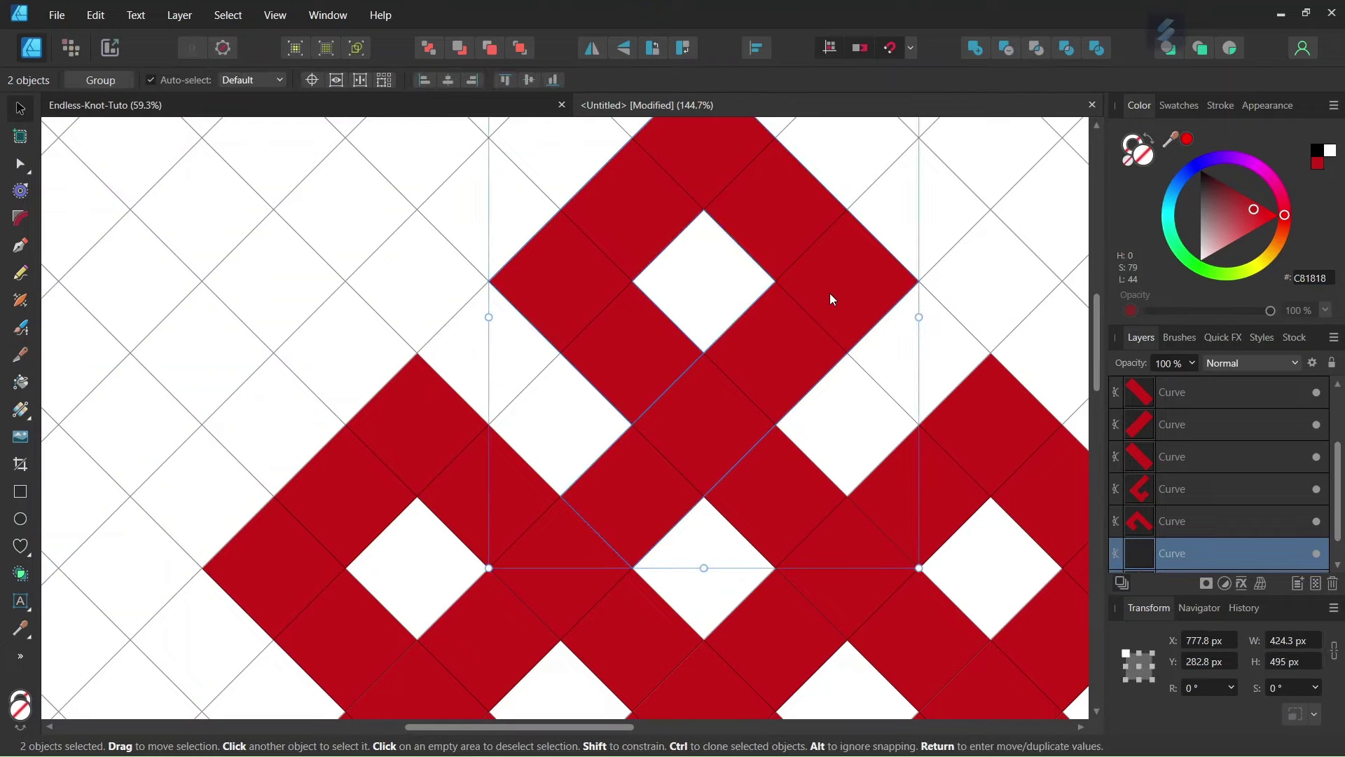
left_click(1098, 48)
scroll(703, 399, "up", 5)
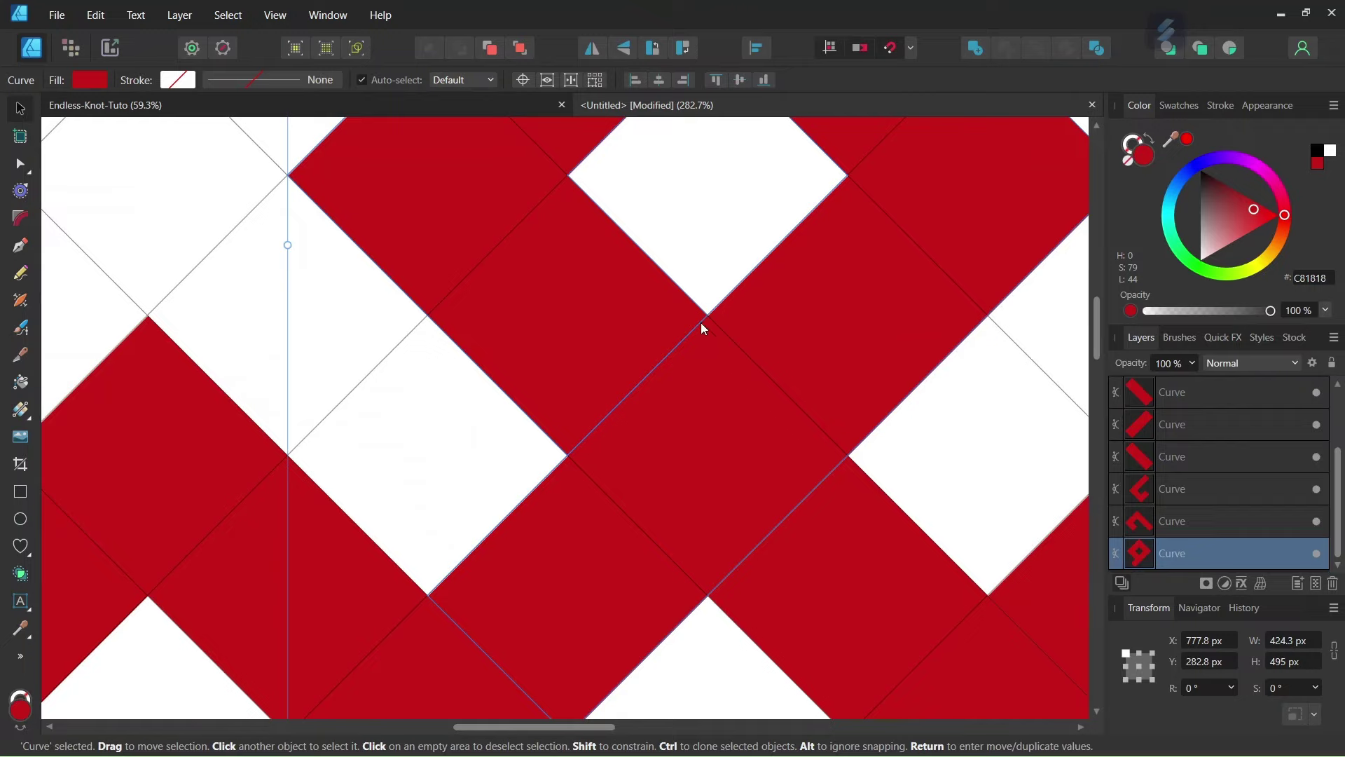
scroll(599, 452, "down", 6)
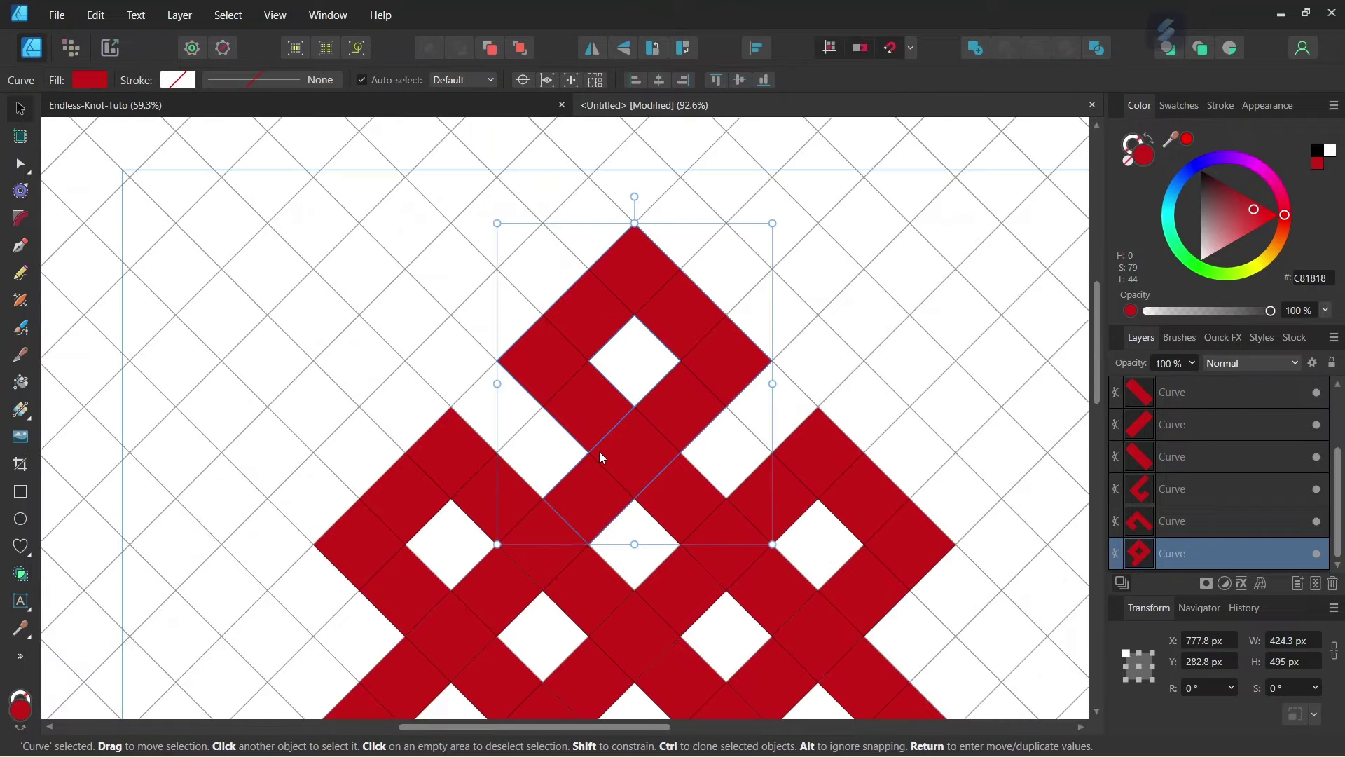
- Draw a straight 100 px Pen line on the bottom loop from the notch at its upper-right edge to its hole's topmost corner
scroll(599, 461, "up", 2)
scroll(610, 434, "up", 3)
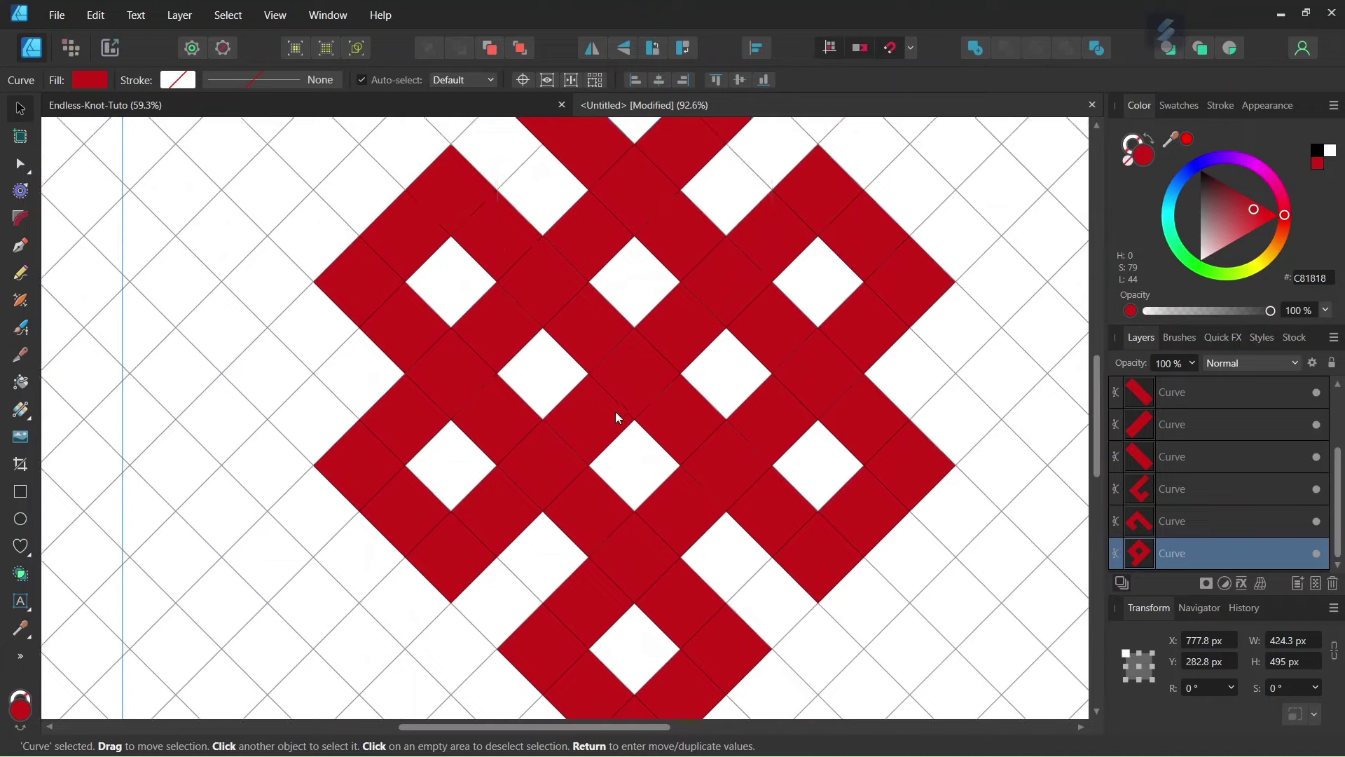
scroll(614, 413, "down", 5)
left_click(610, 441)
scroll(725, 342, "up", 2)
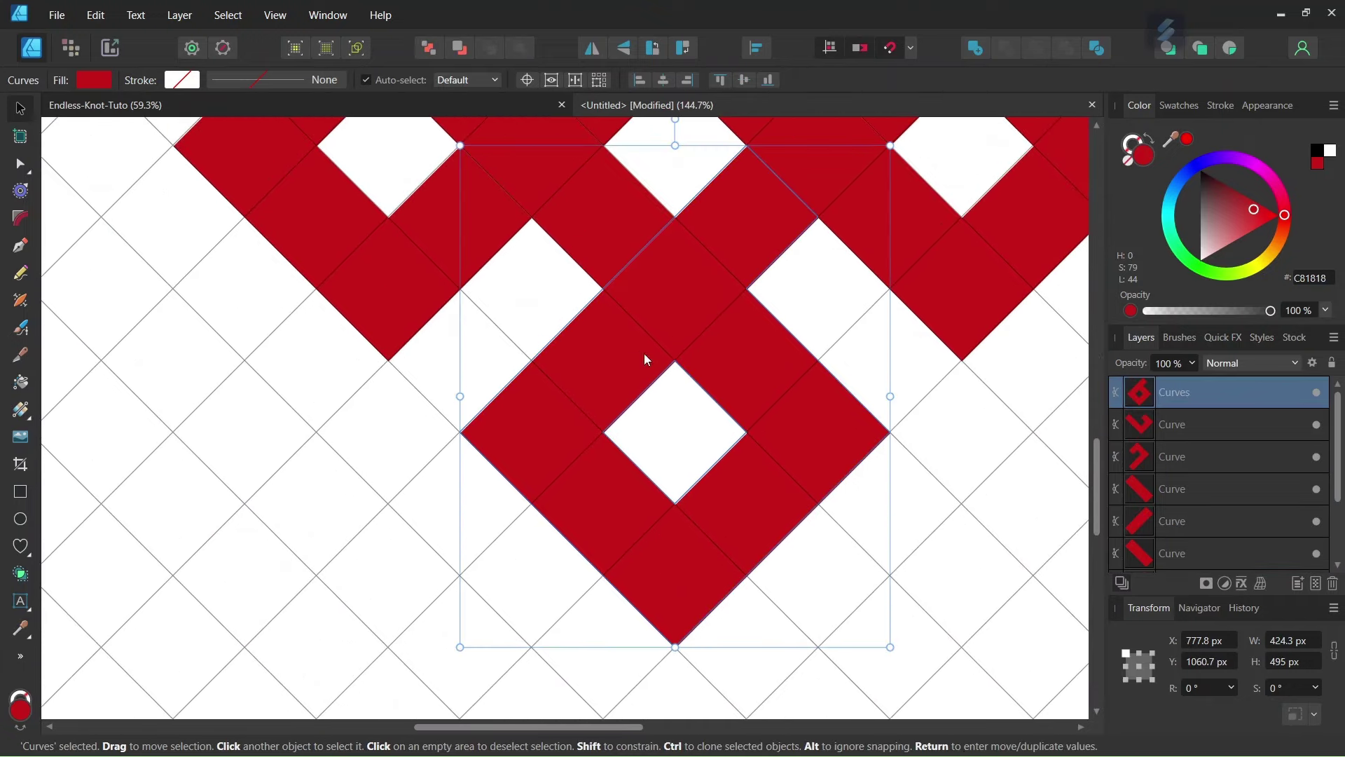
left_click(20, 245)
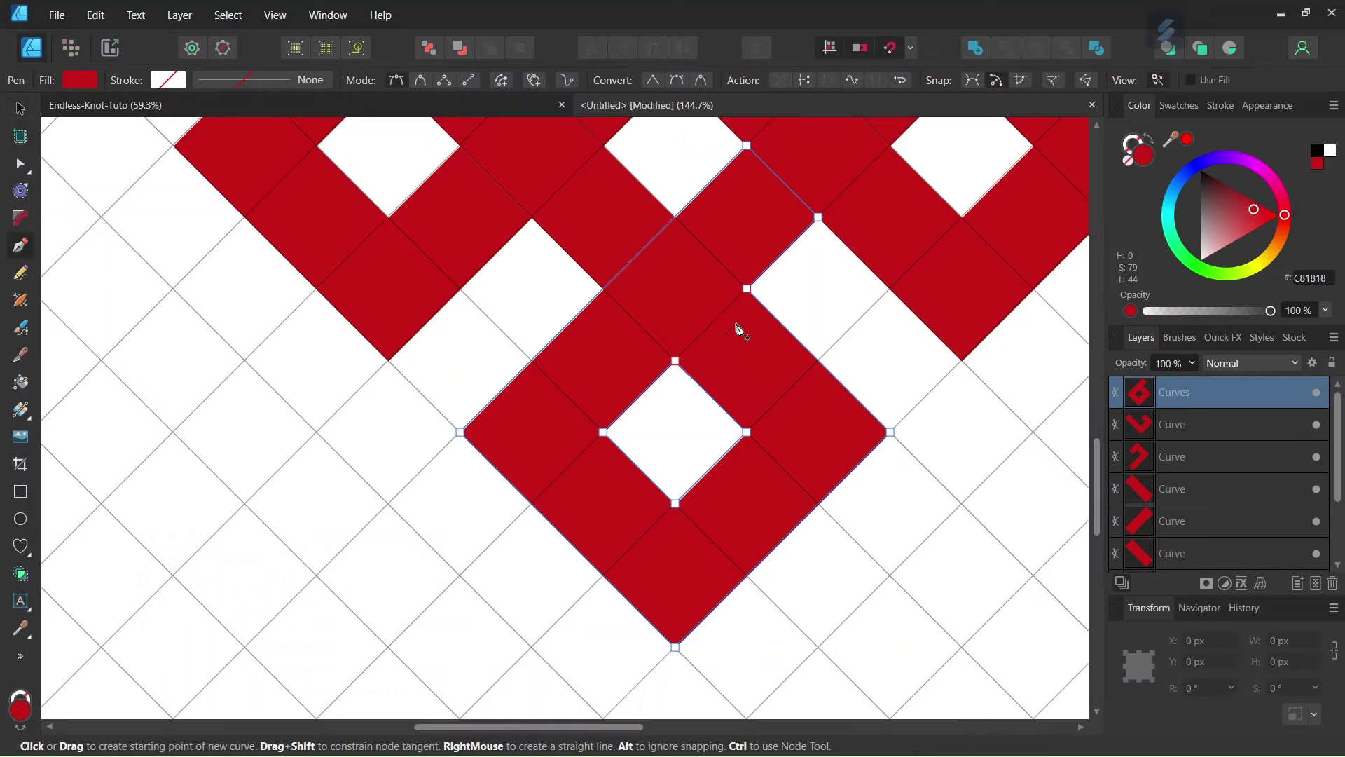
left_click(748, 288)
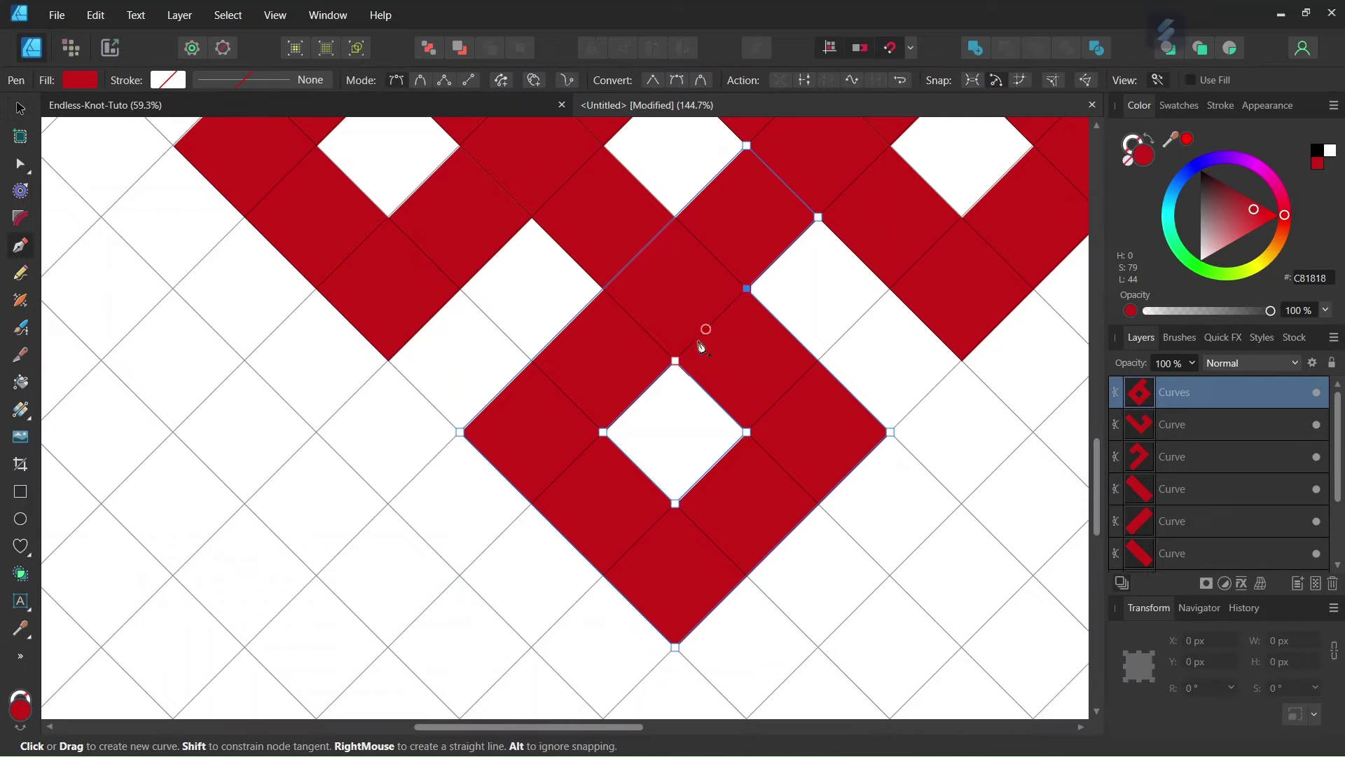
left_click(675, 361)
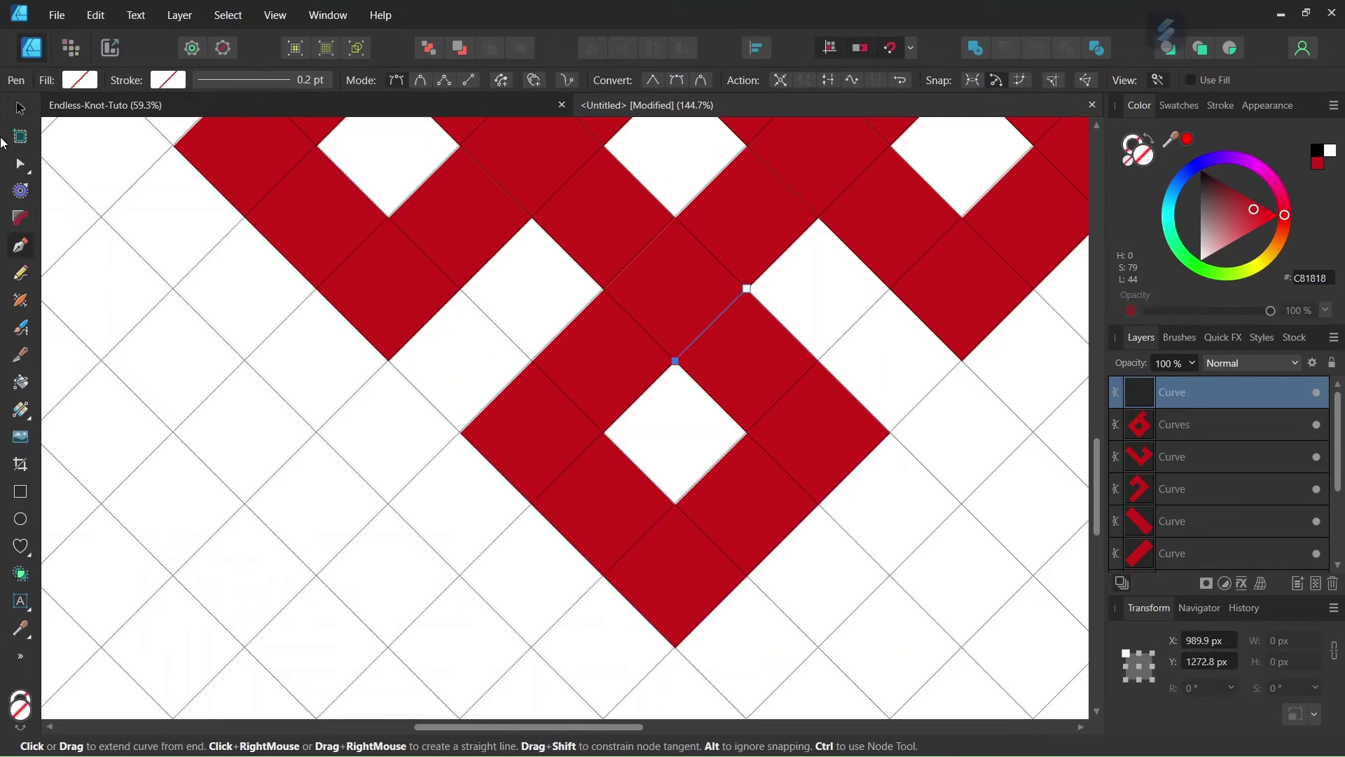
- Select the cutting line together with the bottom loop and divide the loop along it
left_click(20, 109)
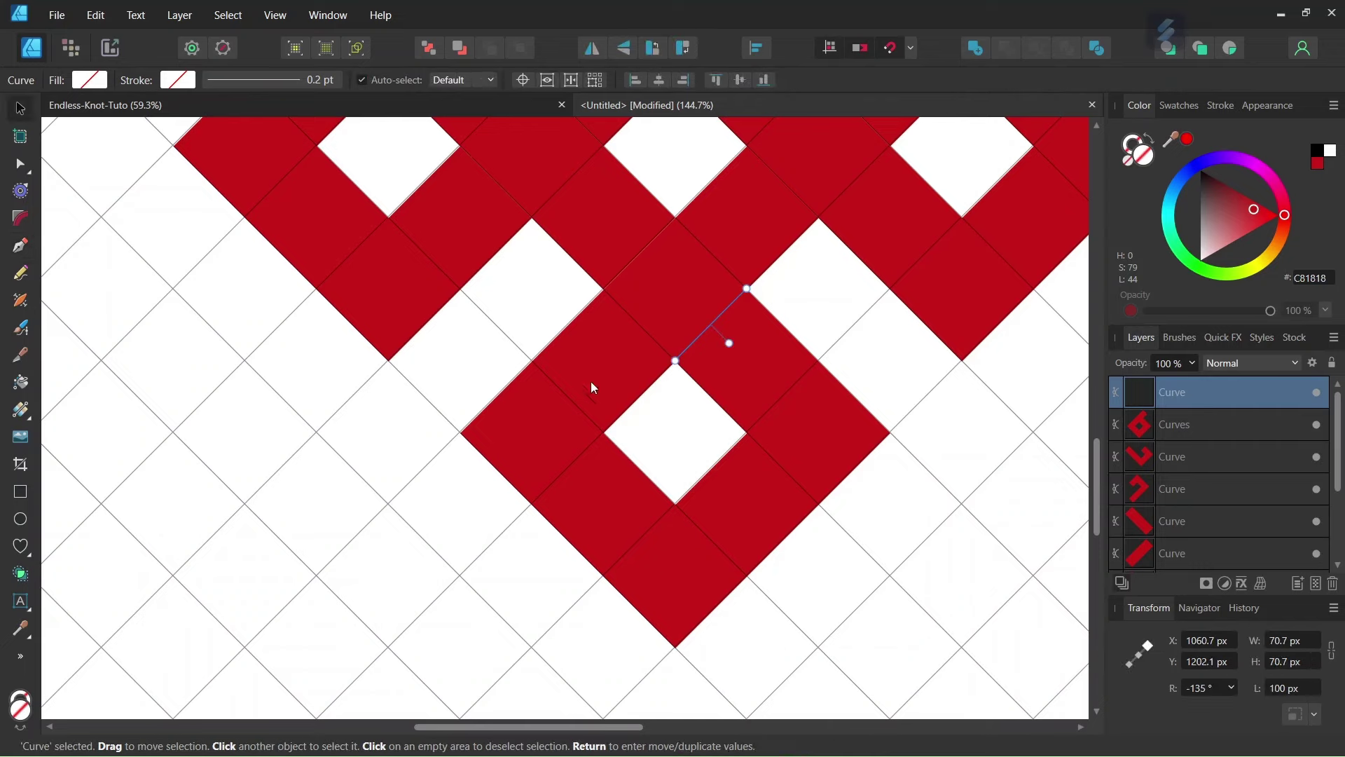
left_click(549, 424, "shift")
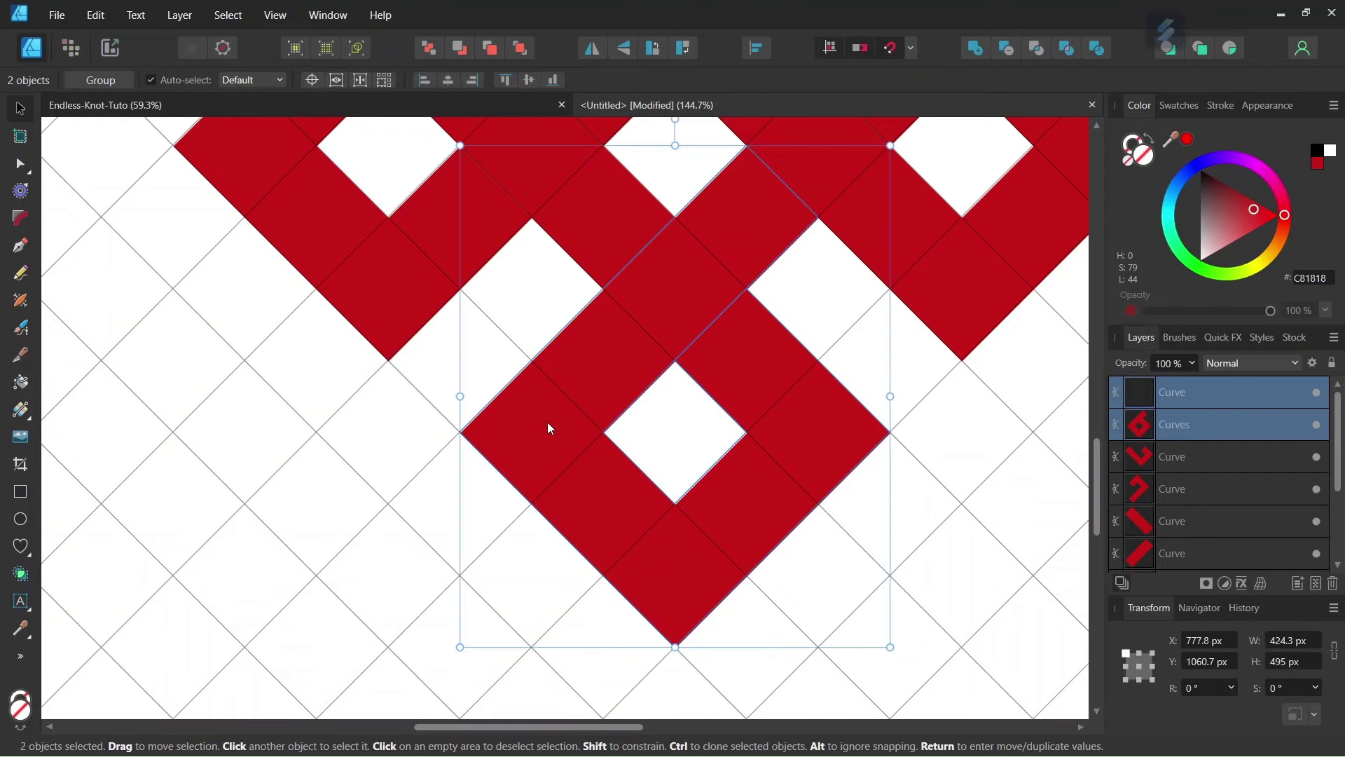
left_click(1099, 49)
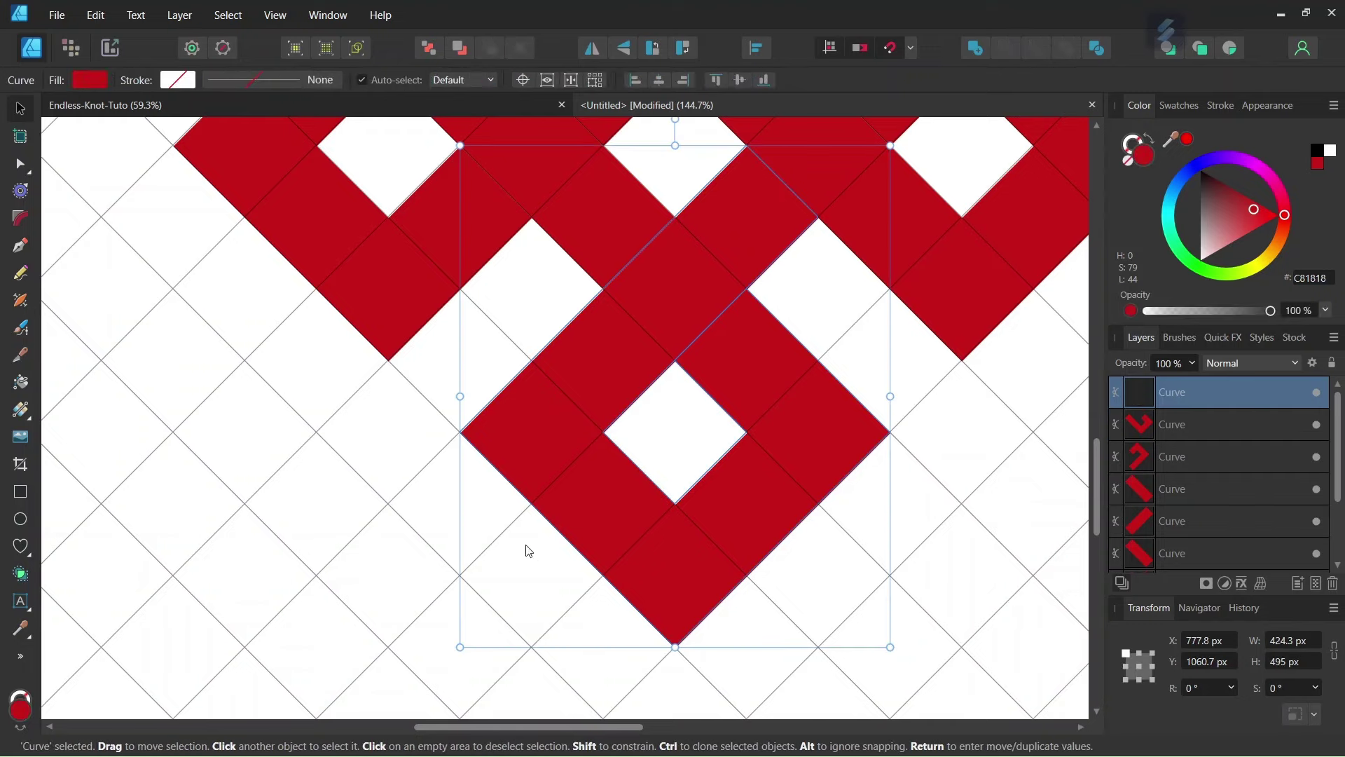
- Select all nine knot strands and contour them inward with a radius of -5 px
scroll(726, 401, "down", 5)
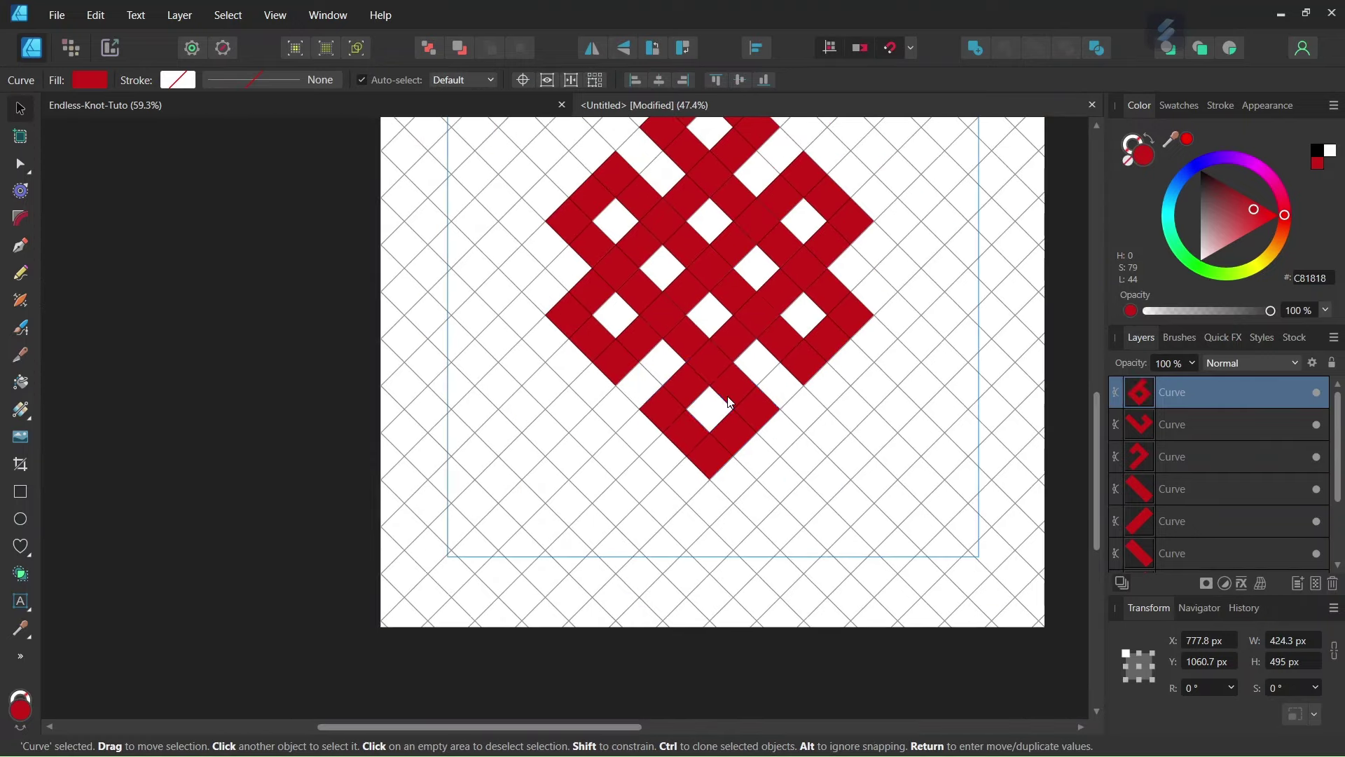
scroll(728, 396, "up", 3)
scroll(725, 390, "up", 1)
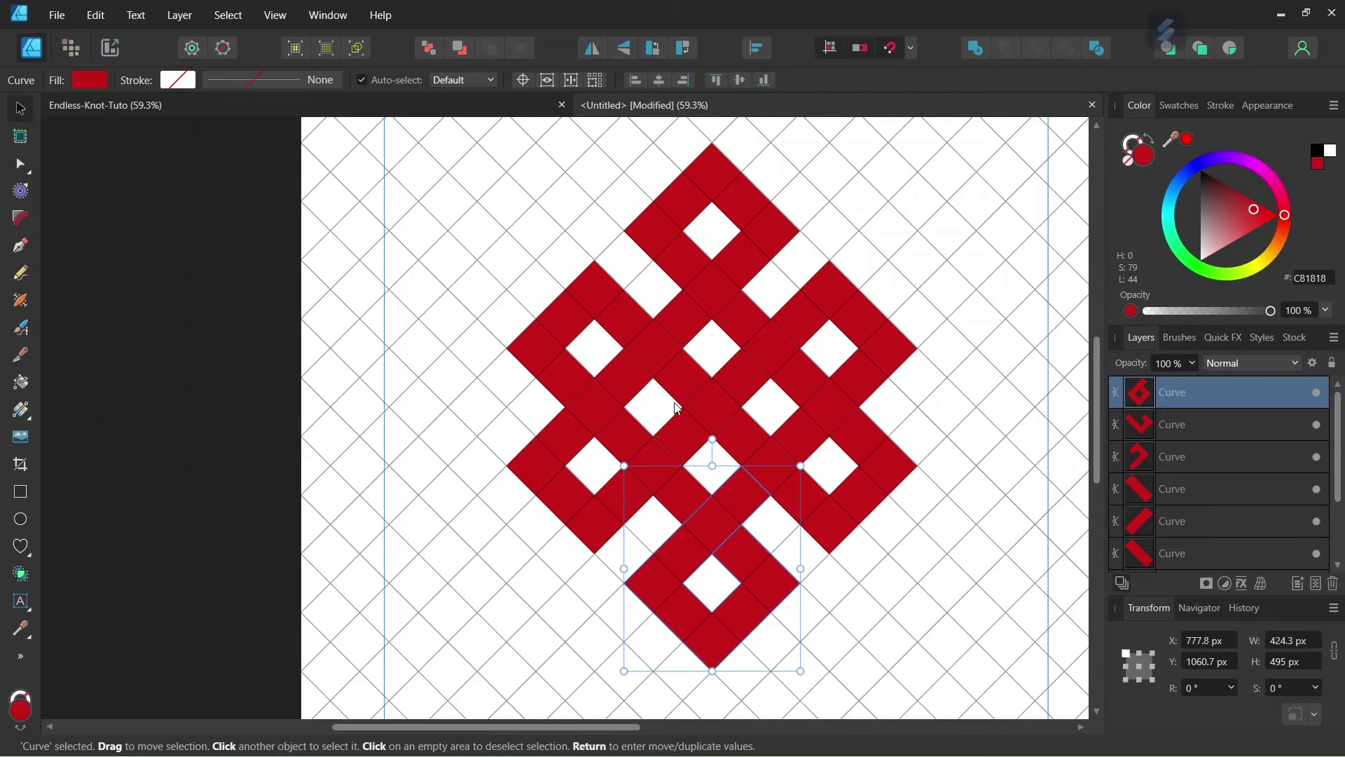
key("ctrl+a")
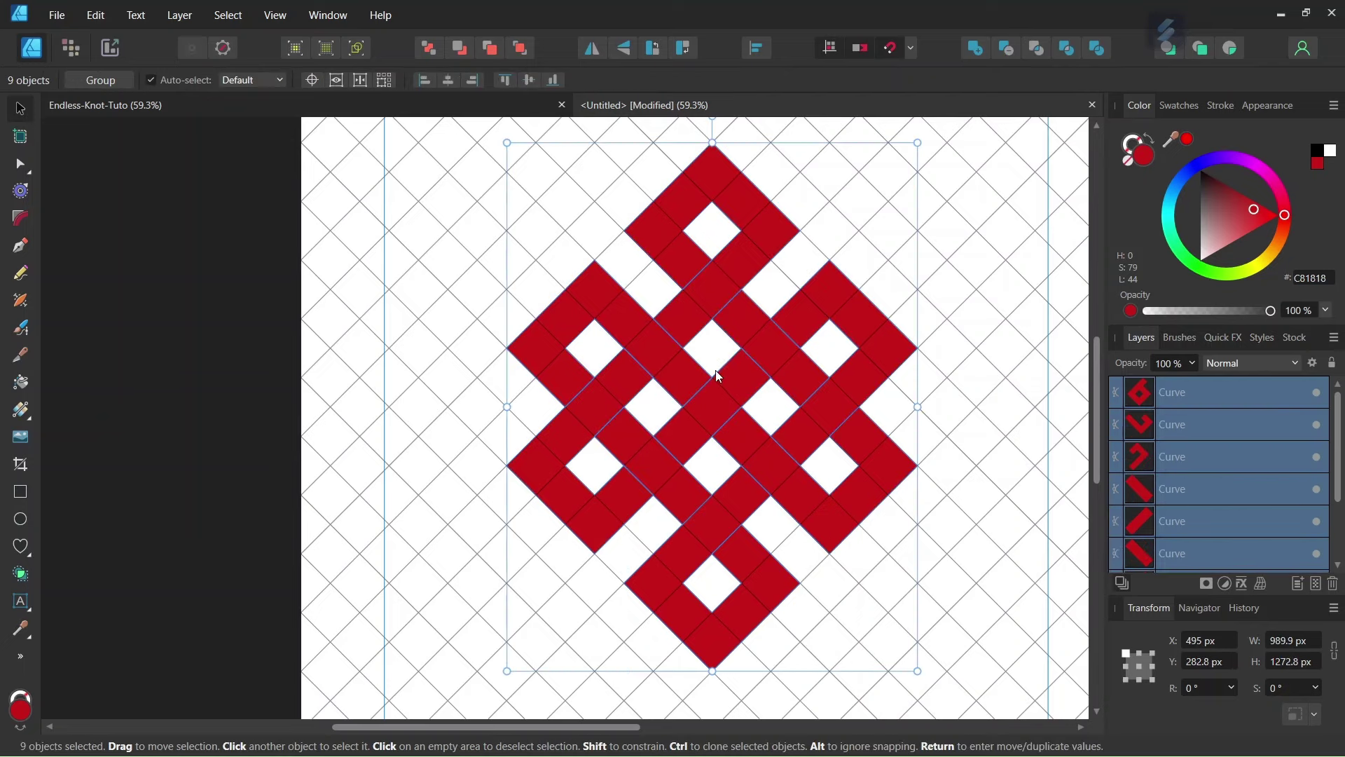
scroll(716, 368, "up", 1)
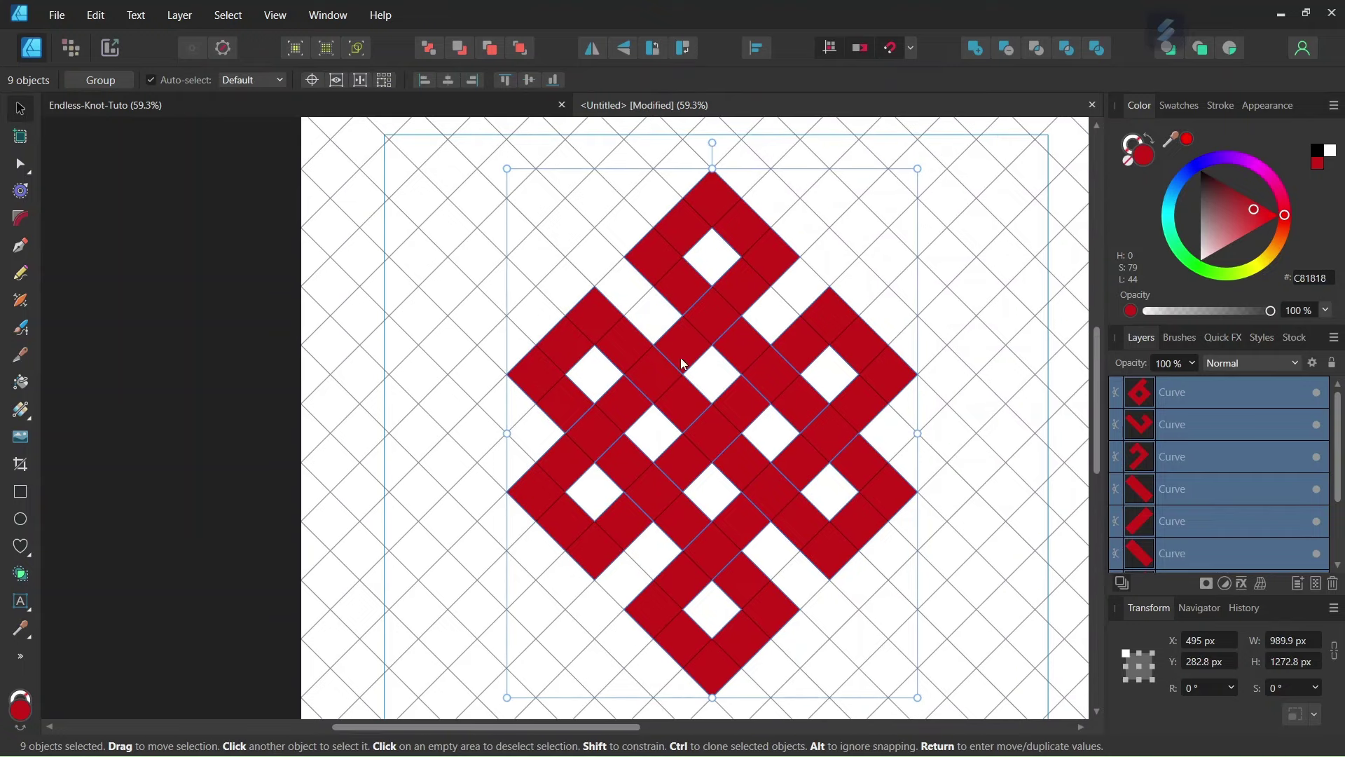
left_click(21, 191)
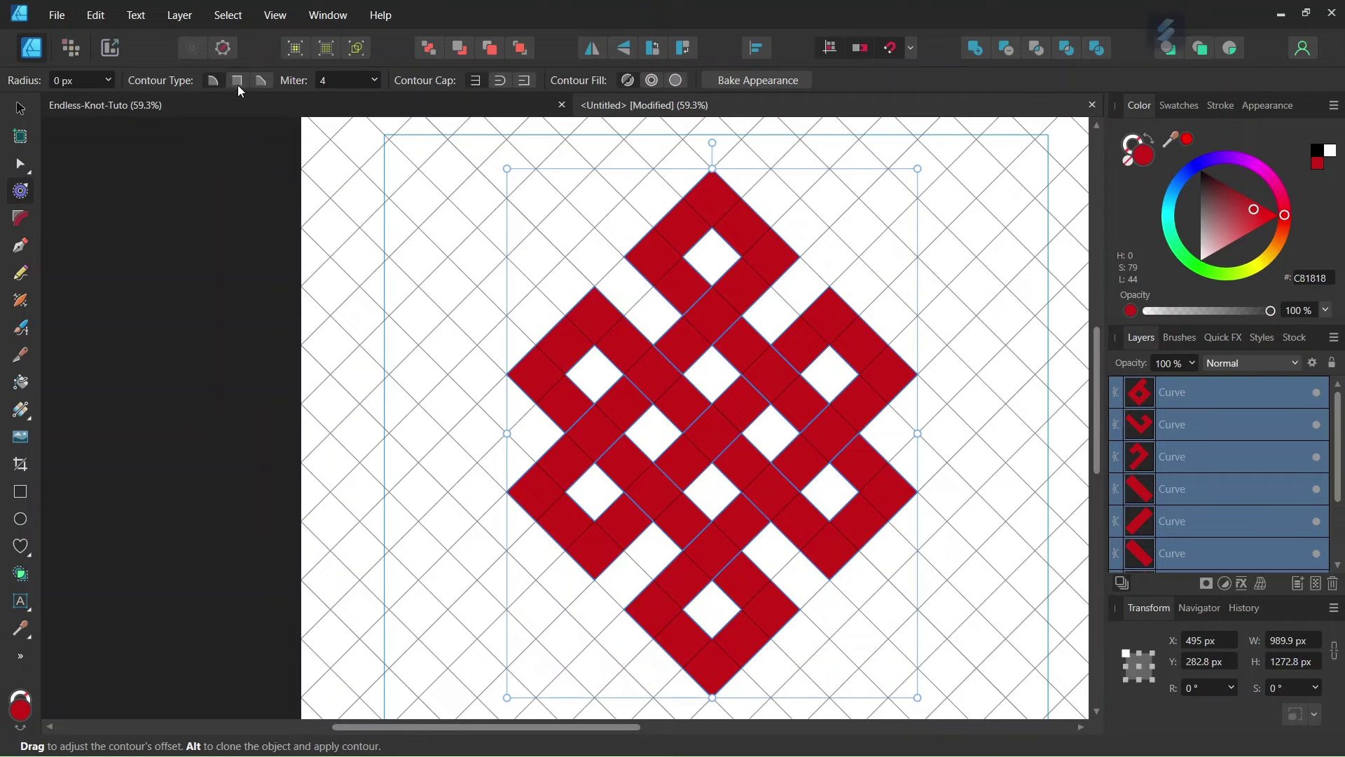
scroll(760, 246, "up", 2)
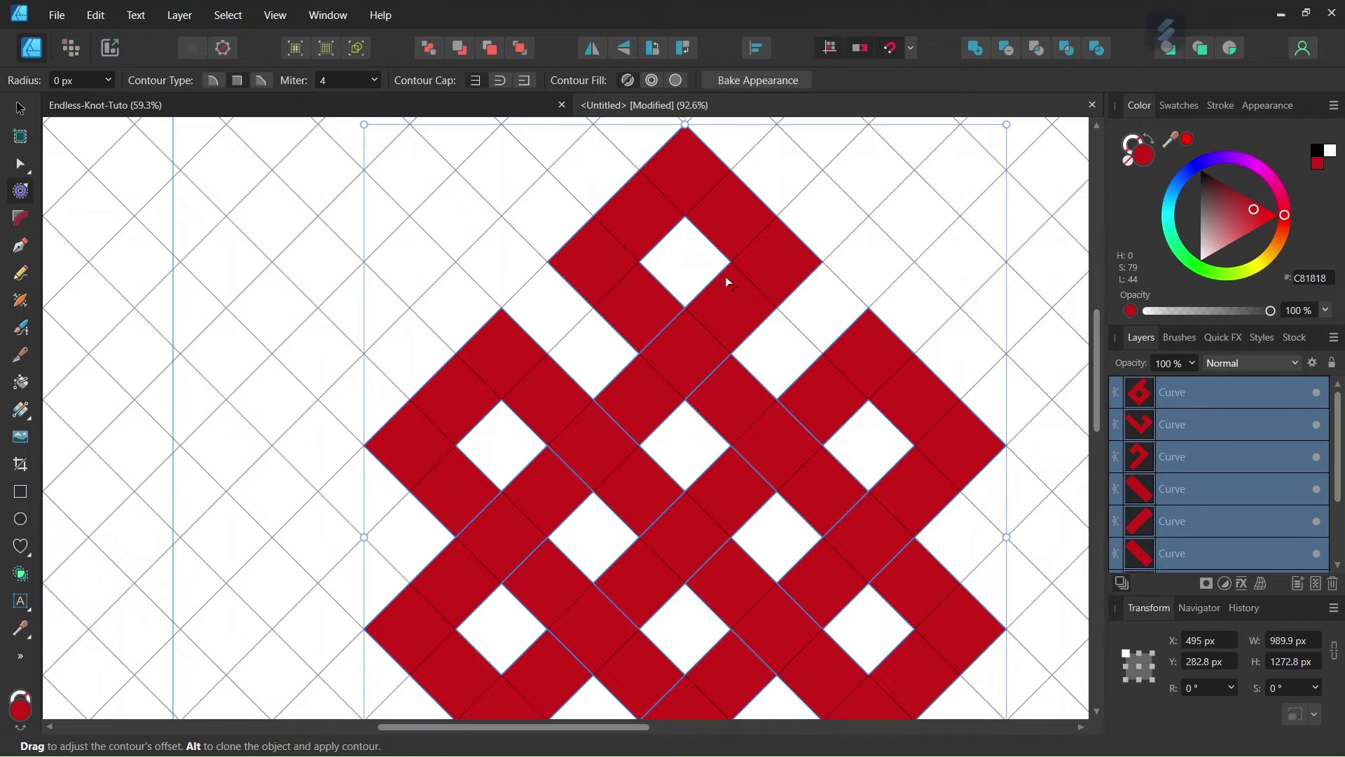
scroll(648, 296, "down", 1)
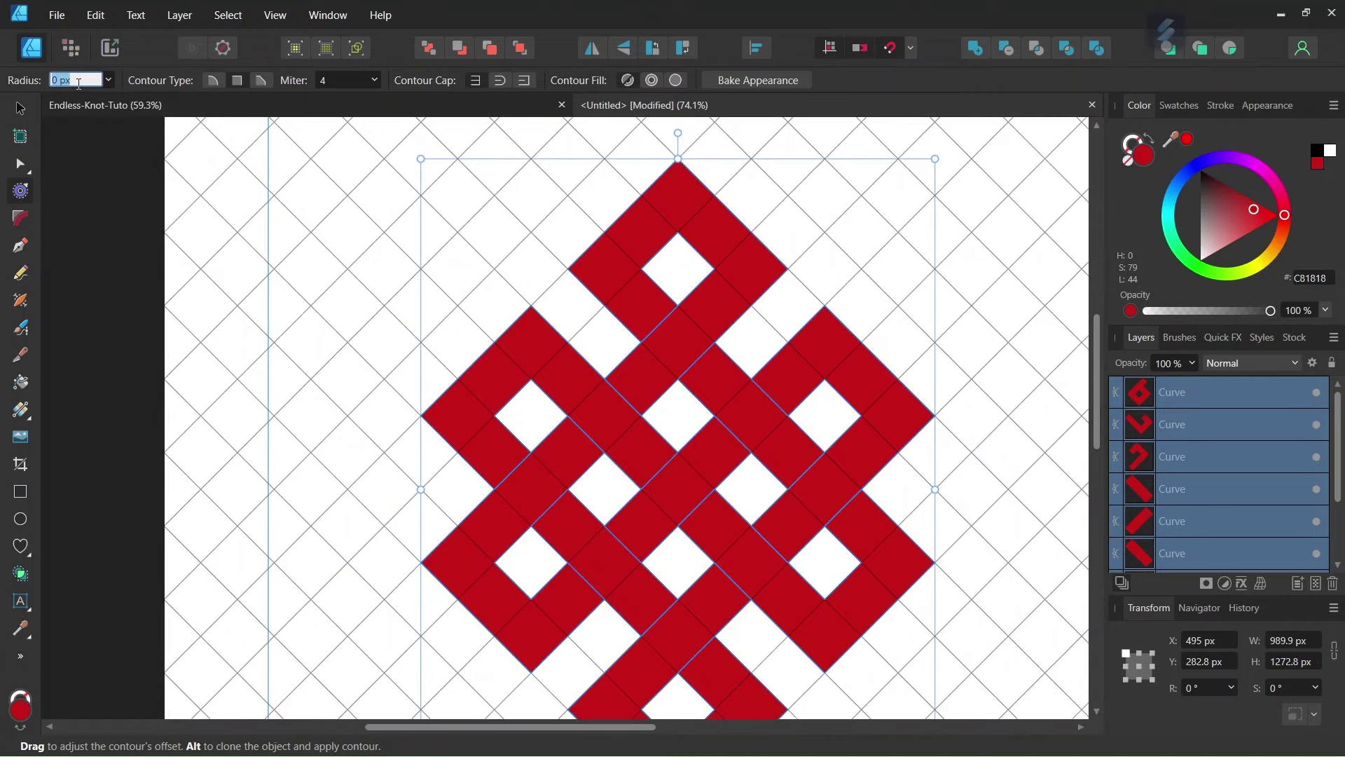
type("-5")
key("Return")
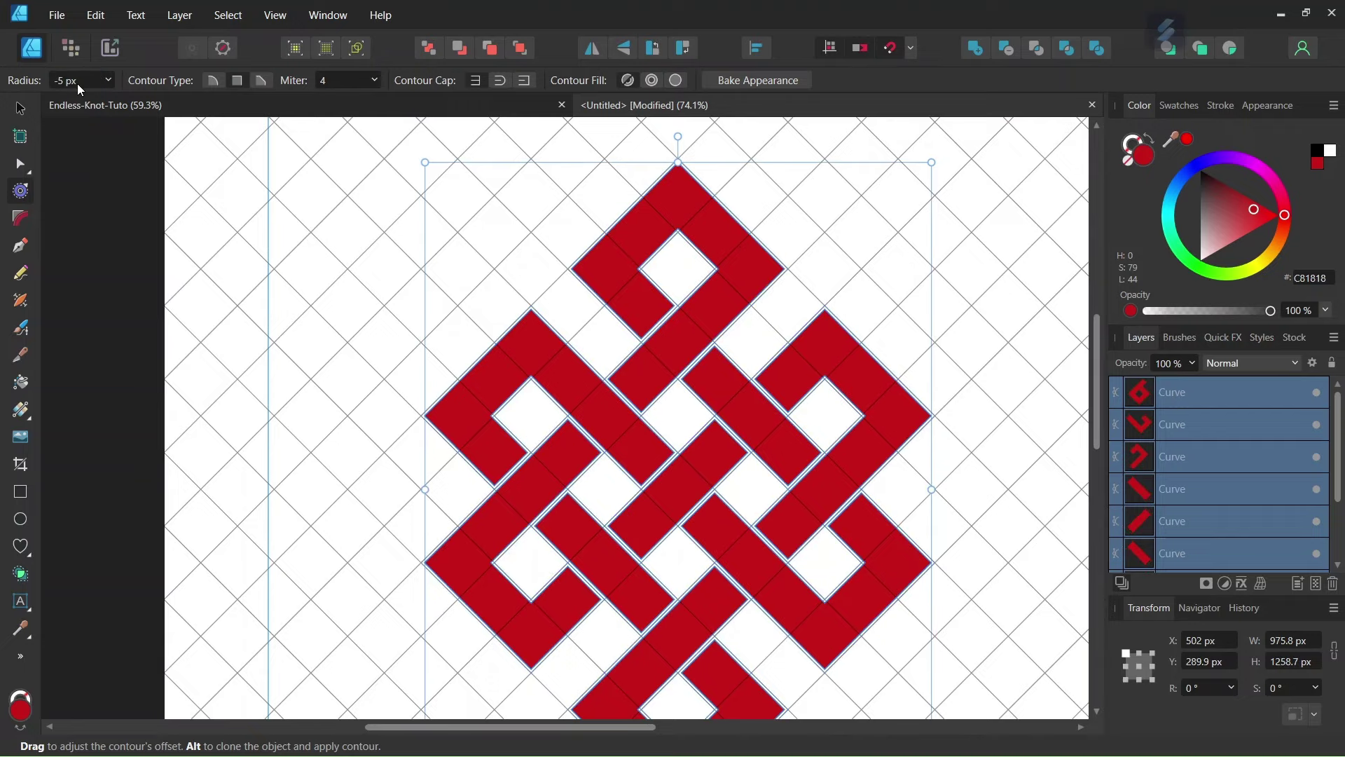
scroll(563, 230, "up", 1)
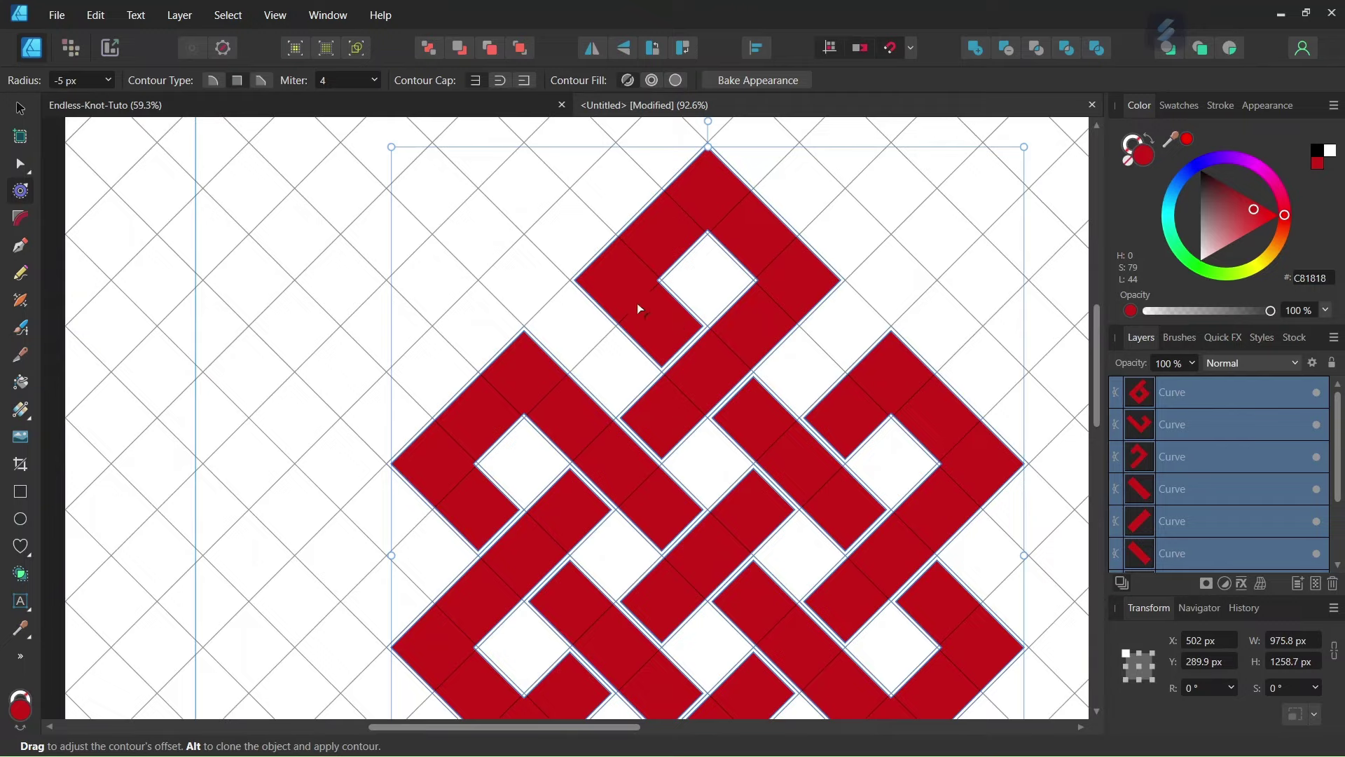
scroll(705, 368, "up", 2)
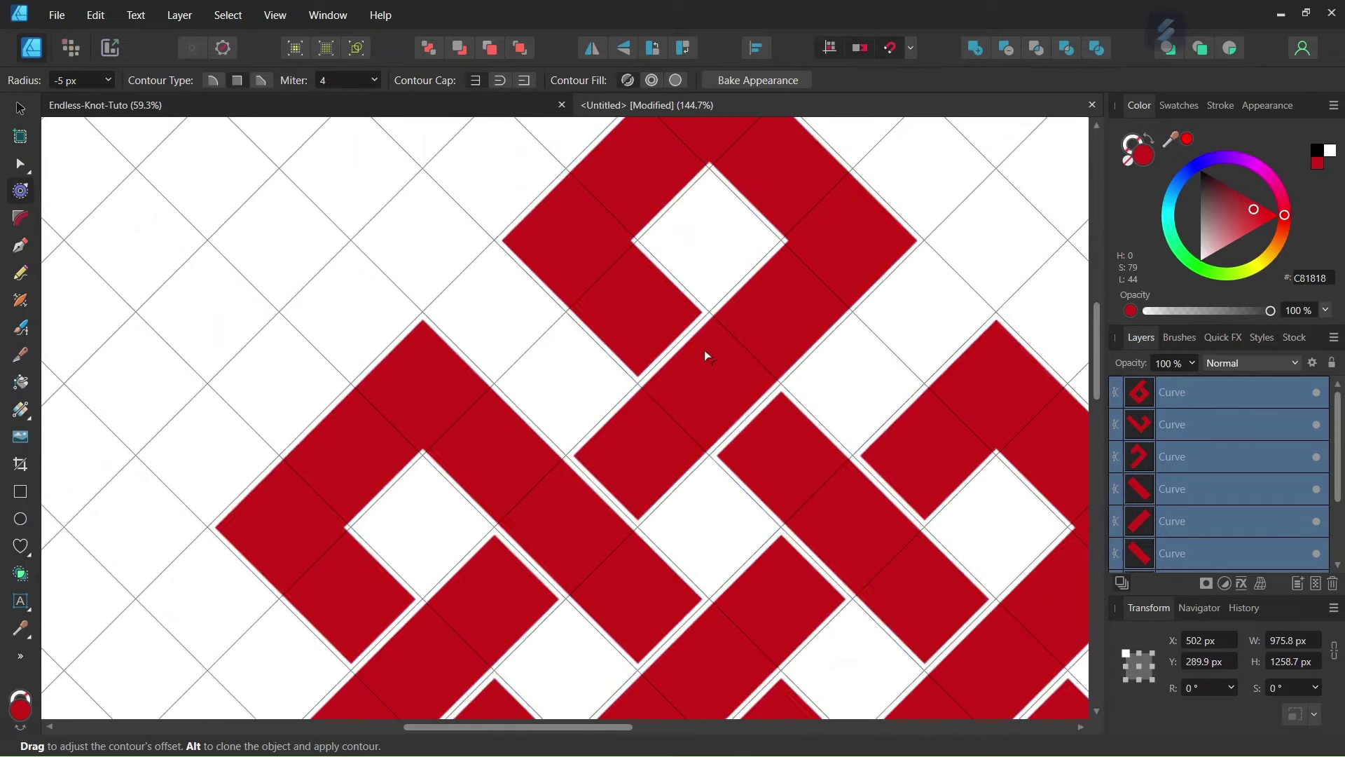
scroll(644, 383, "down", 5)
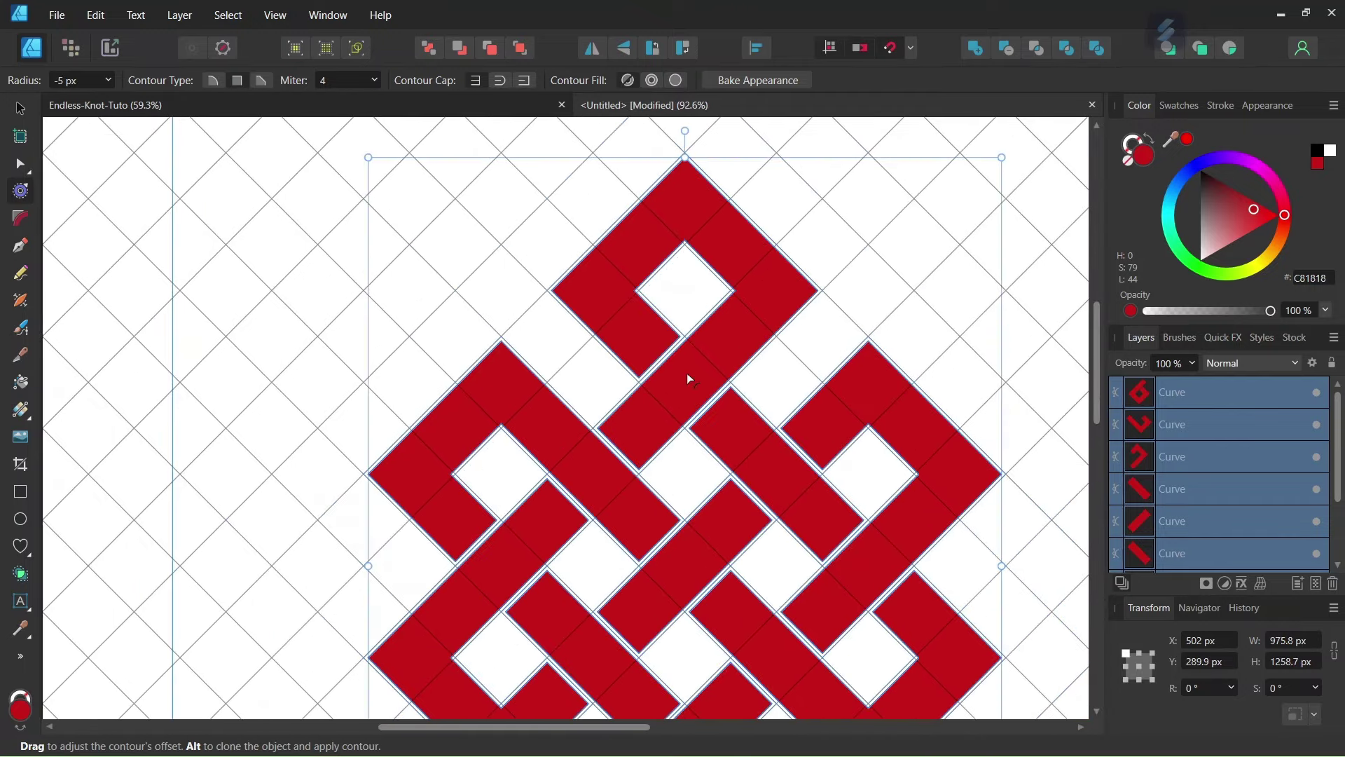
- Give all the selected strands a black outline with a stroke width of 1 pt, and deselect them
left_click(23, 107)
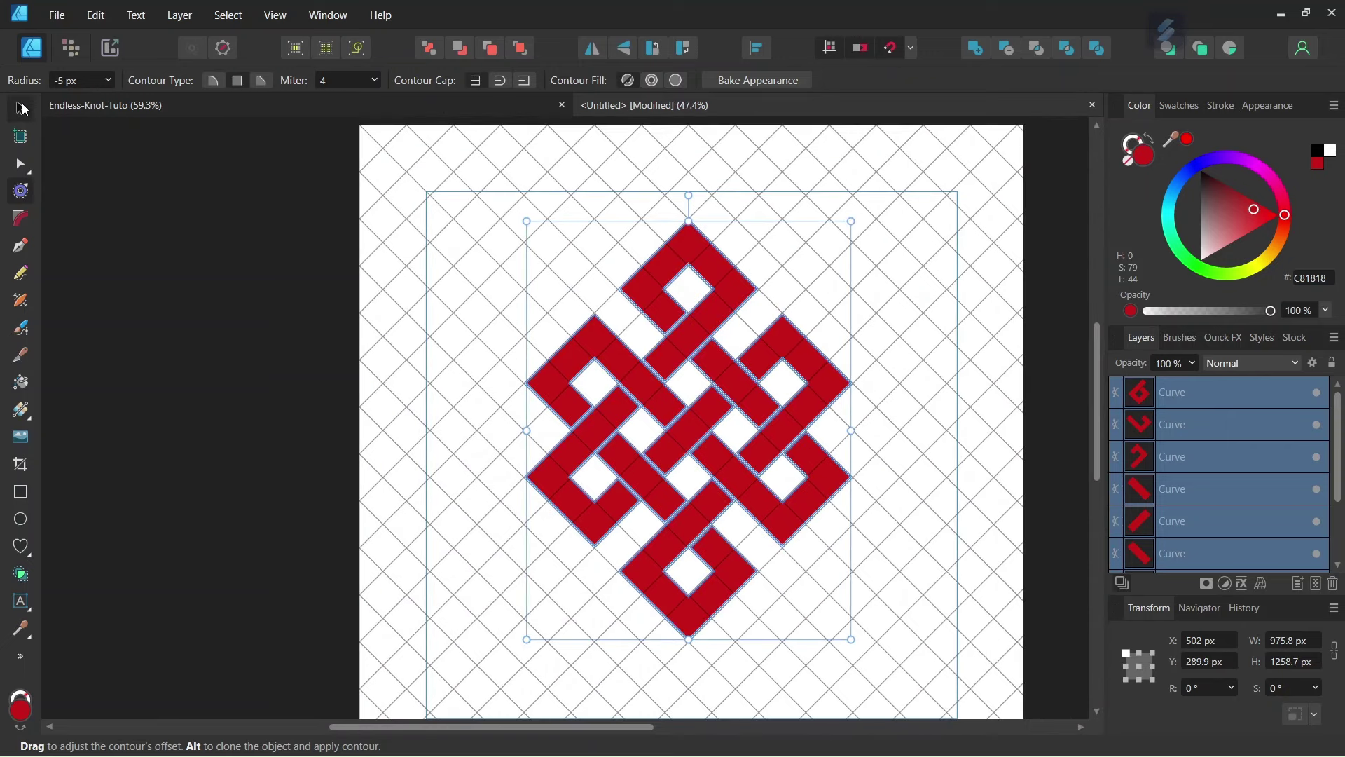
left_click(1129, 146)
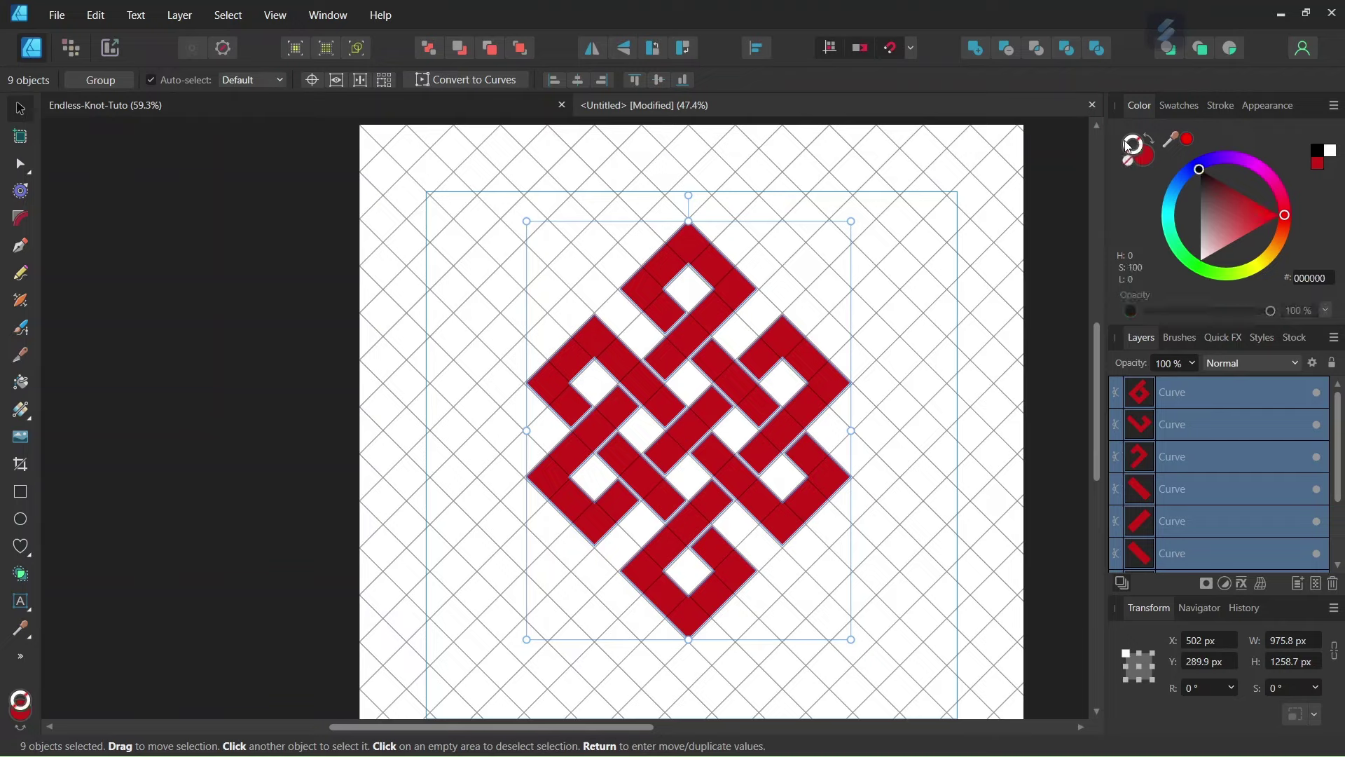
left_click(1200, 170)
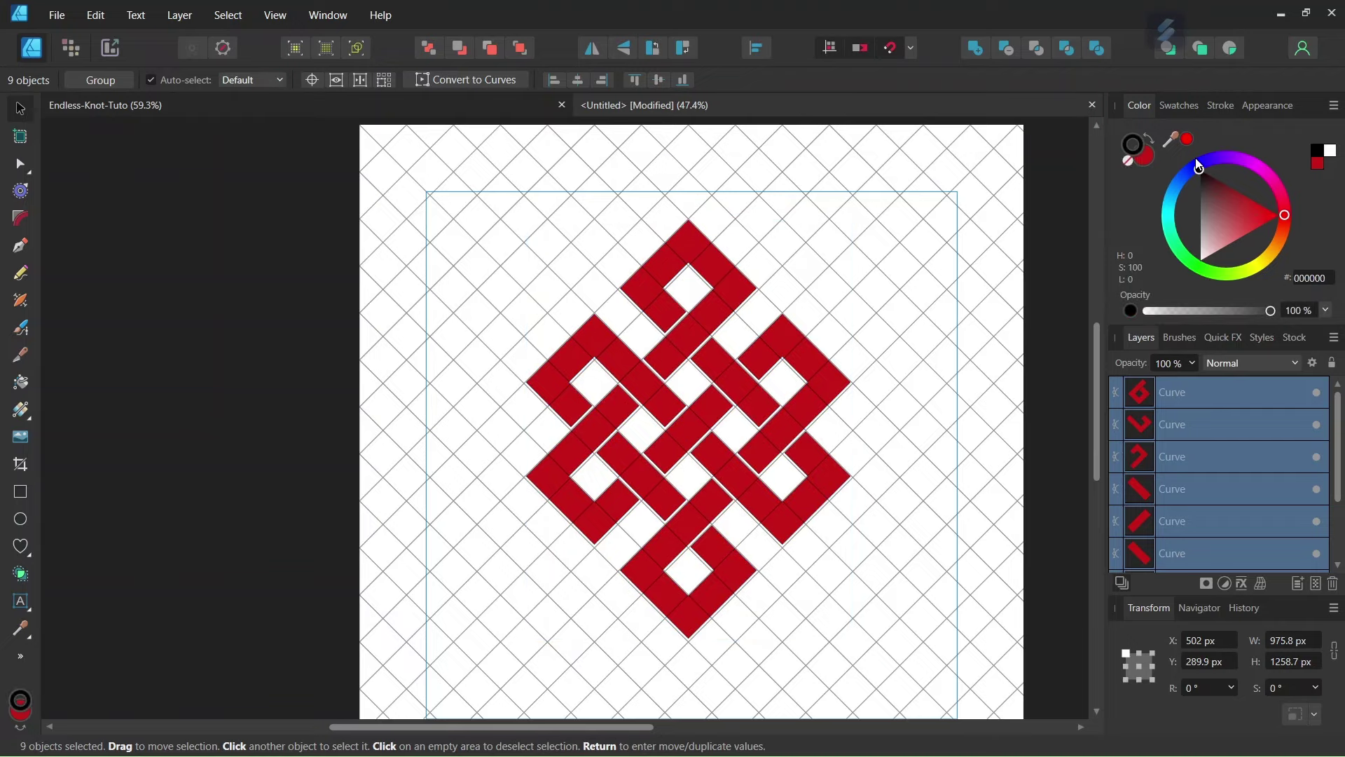
scroll(771, 297, "up", 1)
left_click(1221, 107)
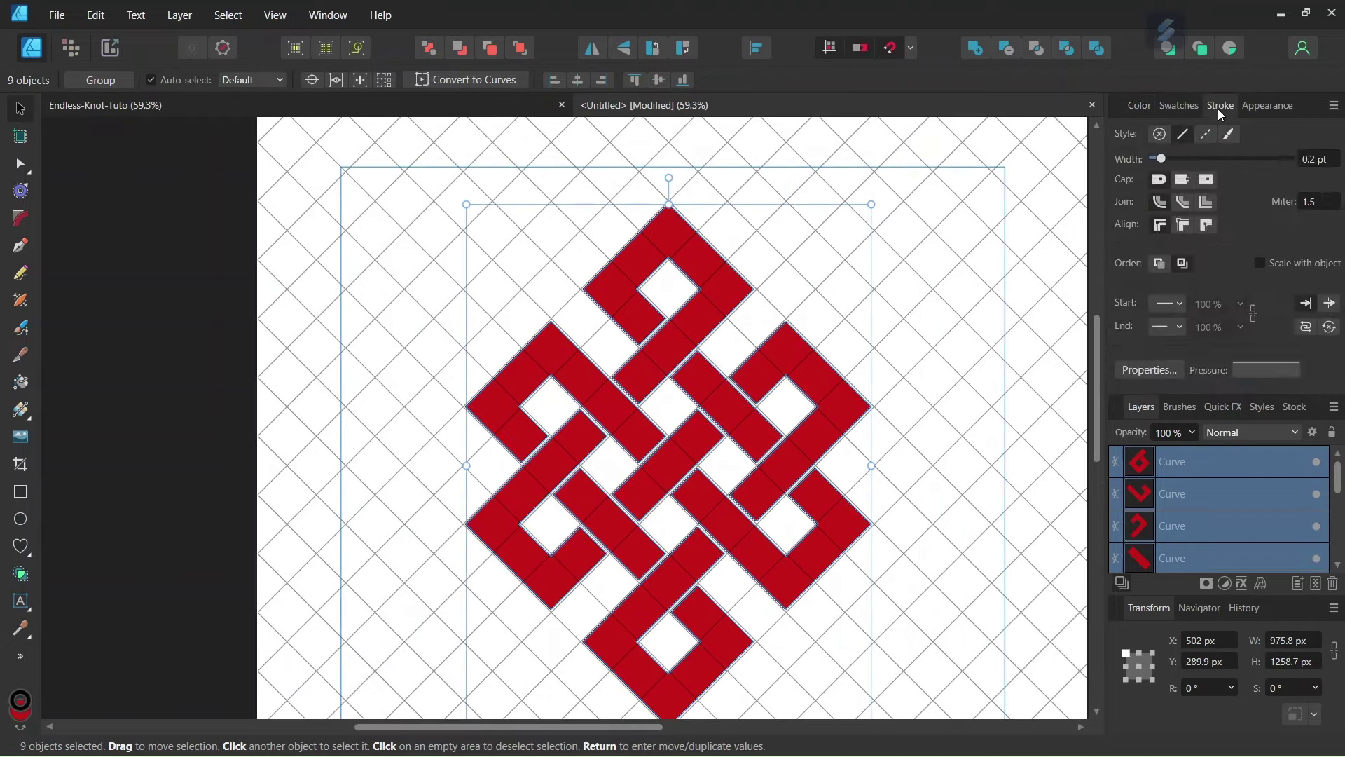
left_click(1323, 160)
type("1")
key("Return")
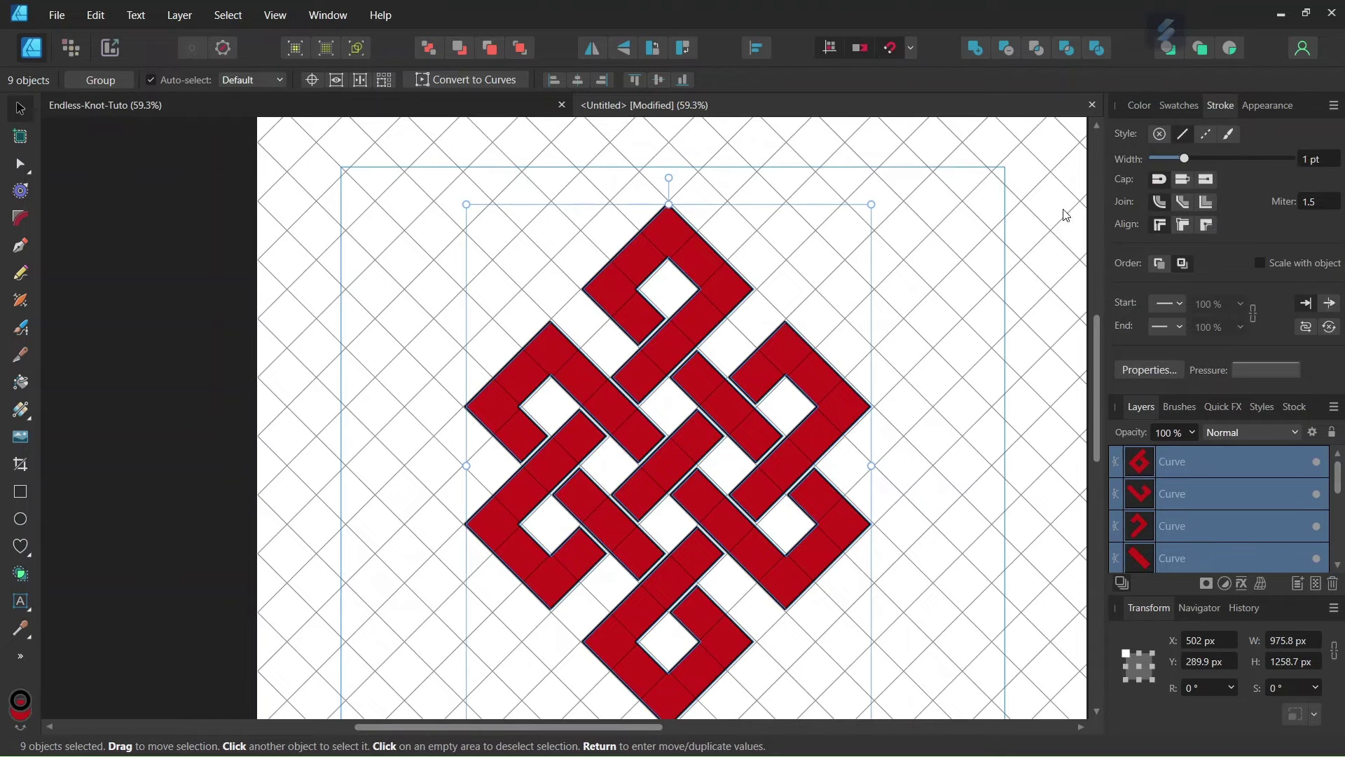
left_click(970, 252)
scroll(707, 325, "up", 2)
scroll(692, 326, "down", 3)
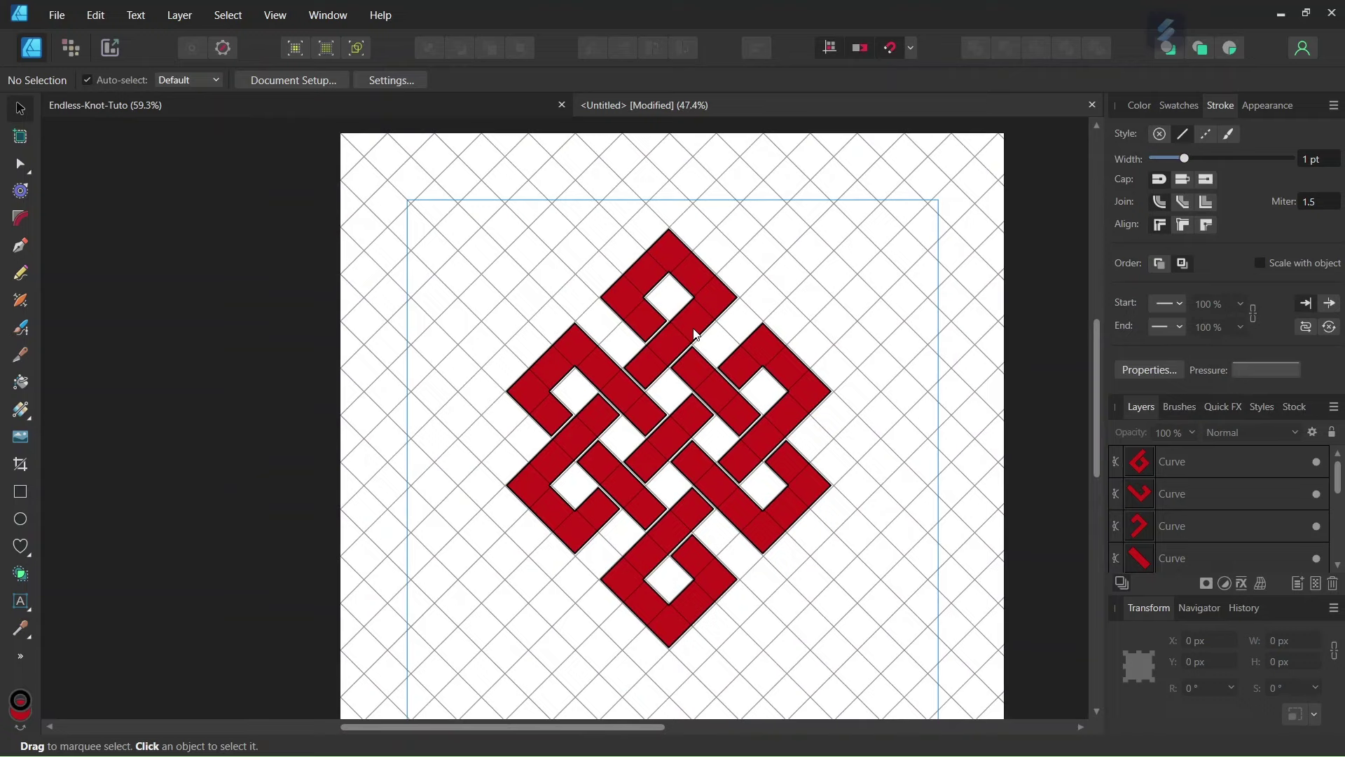
- Hide the document grid and view the whole knot on the plain page
left_click(276, 16)
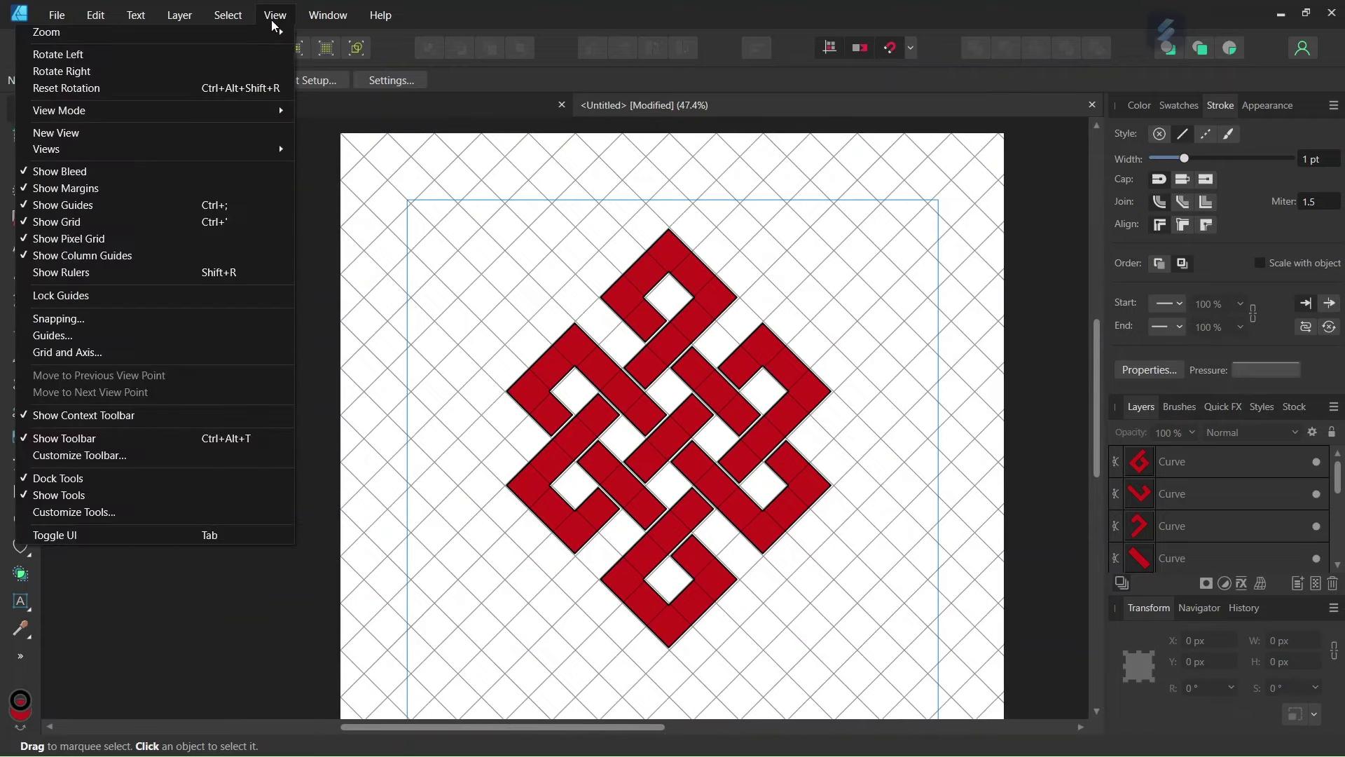
left_click(195, 223)
scroll(617, 421, "down", 1)
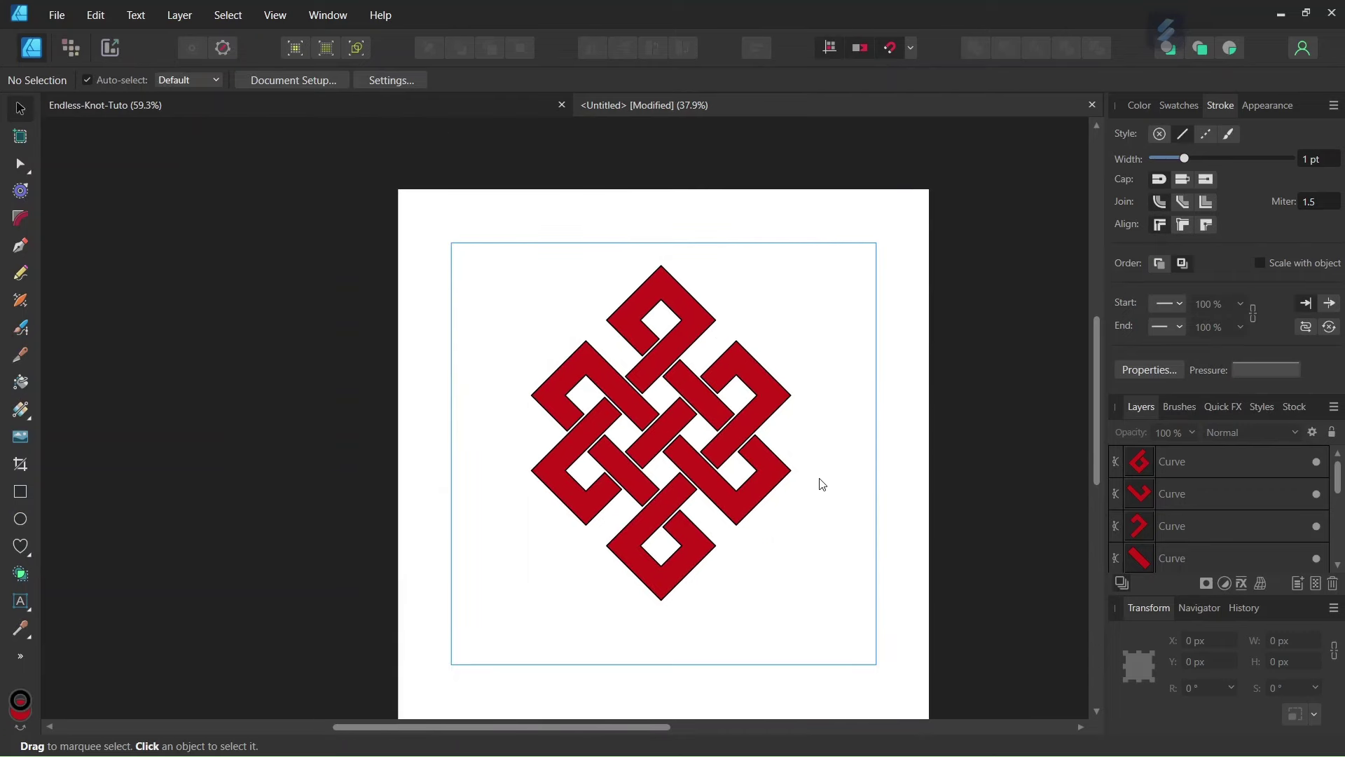
scroll(515, 634, "up", 1)
scroll(513, 618, "down", 1)
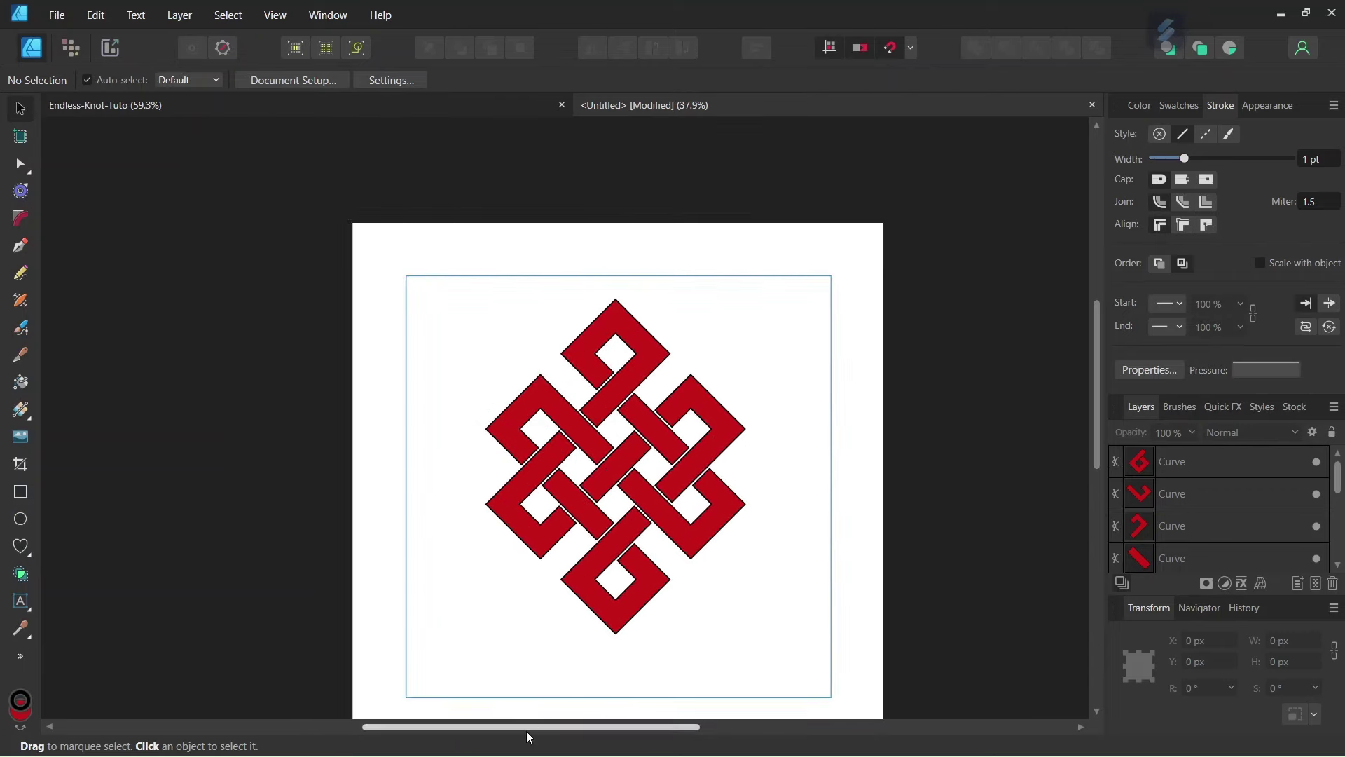
scroll(495, 565, "down", 1)
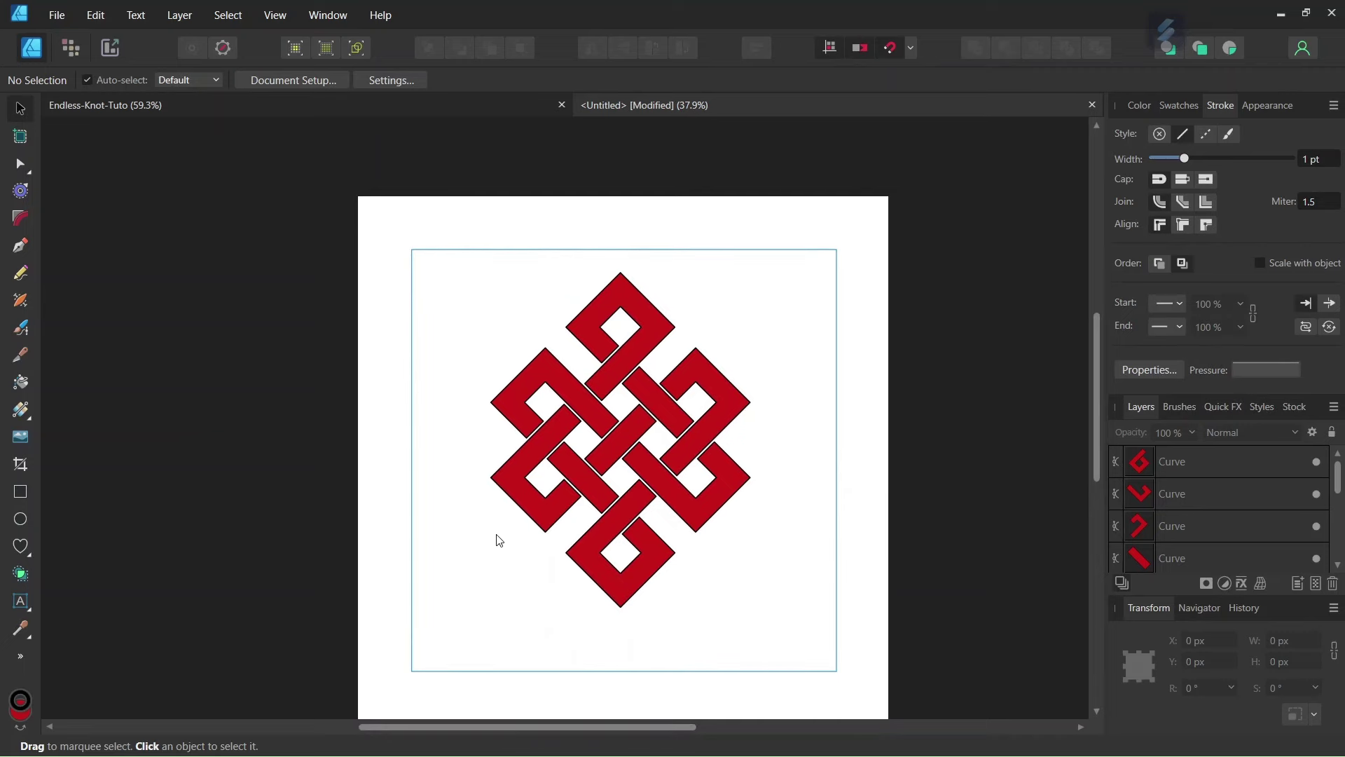